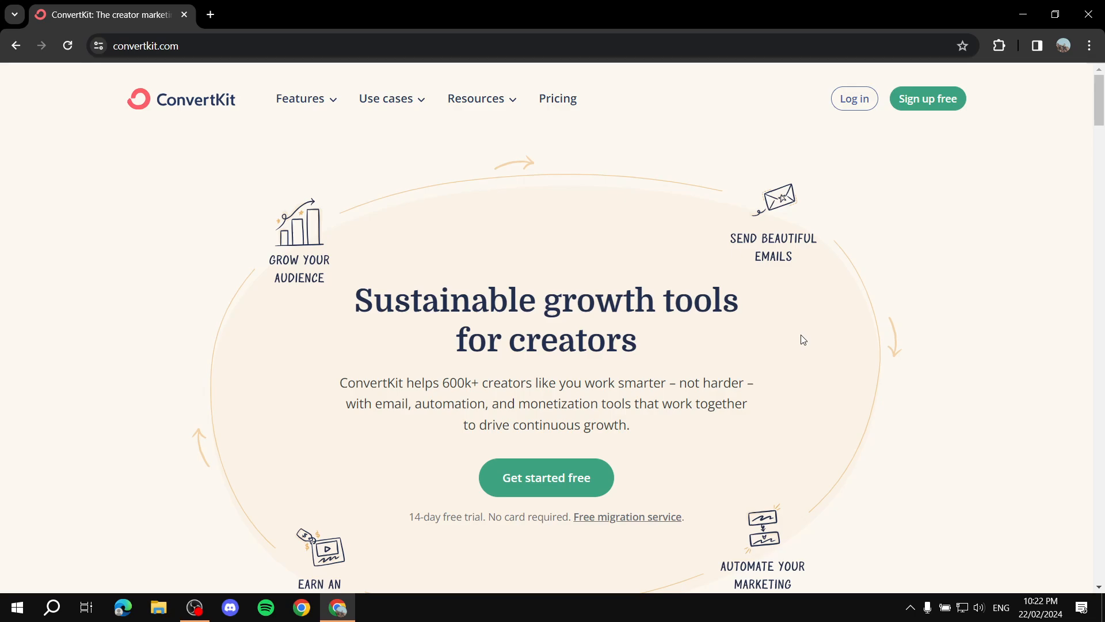
- Open the ConvertKit pricing page and review the Free, Creator and Creator Pro plans
left_click(543, 93)
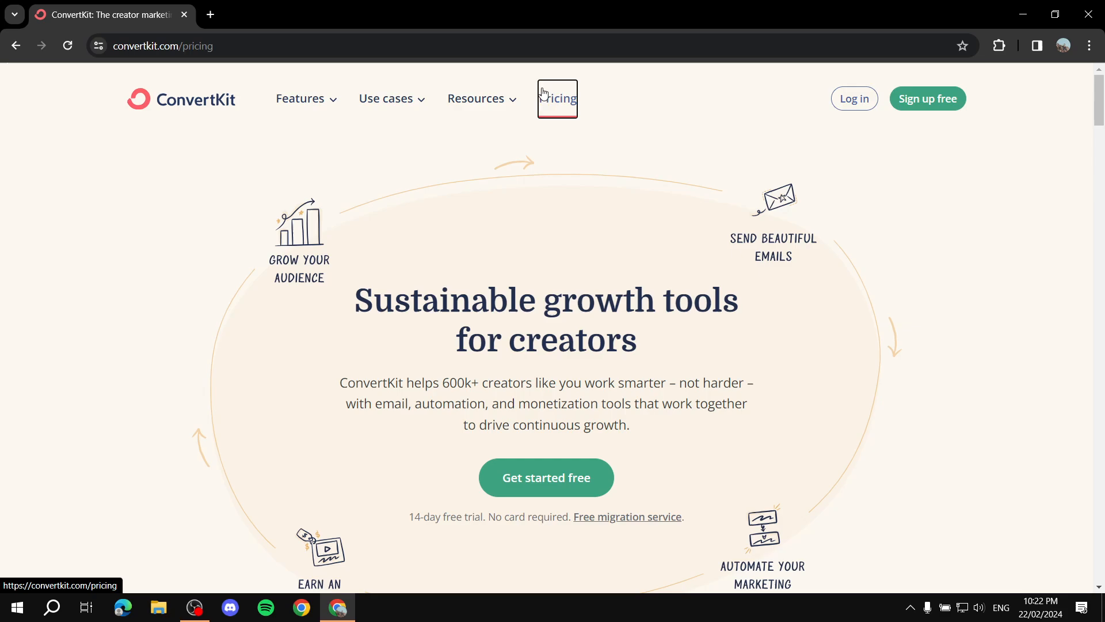
scroll(881, 212, "down", 4)
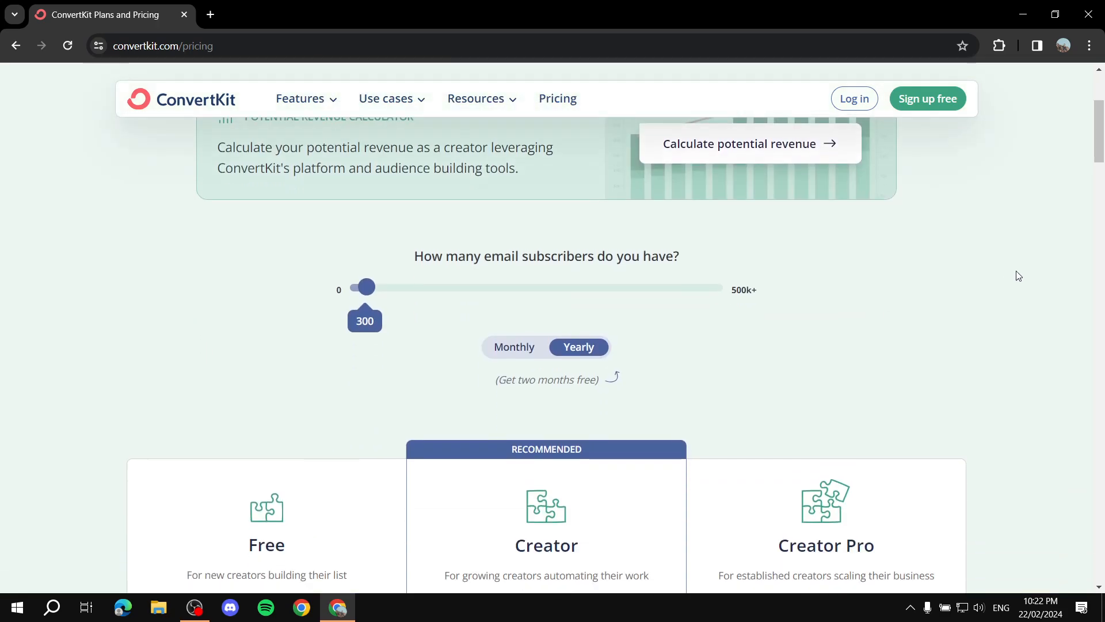
scroll(1017, 275, "down", 3)
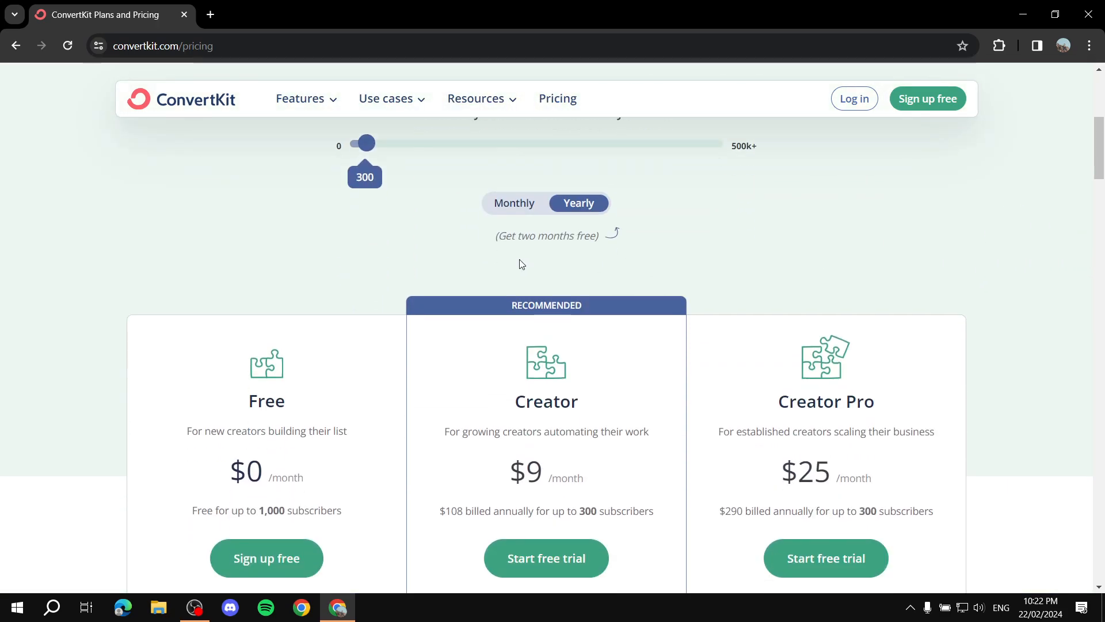
scroll(489, 311, "down", 3)
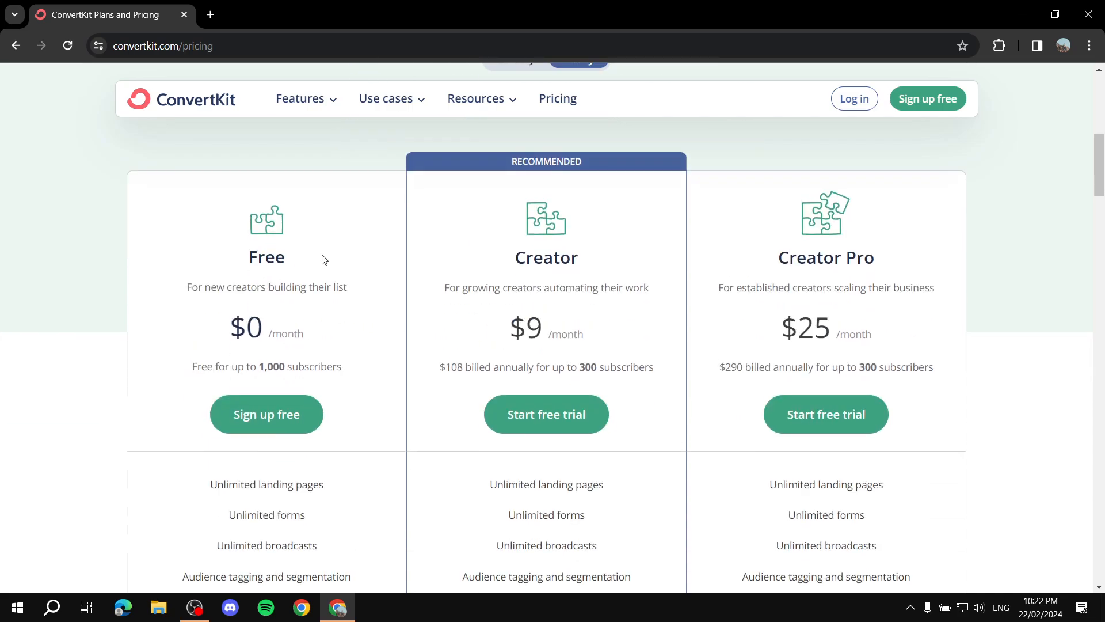
left_click_drag(226, 286, 388, 294)
left_click(389, 300)
- Set the email subscriber count to 185k and compare the yearly prices of the plans
scroll(637, 279, "up", 3)
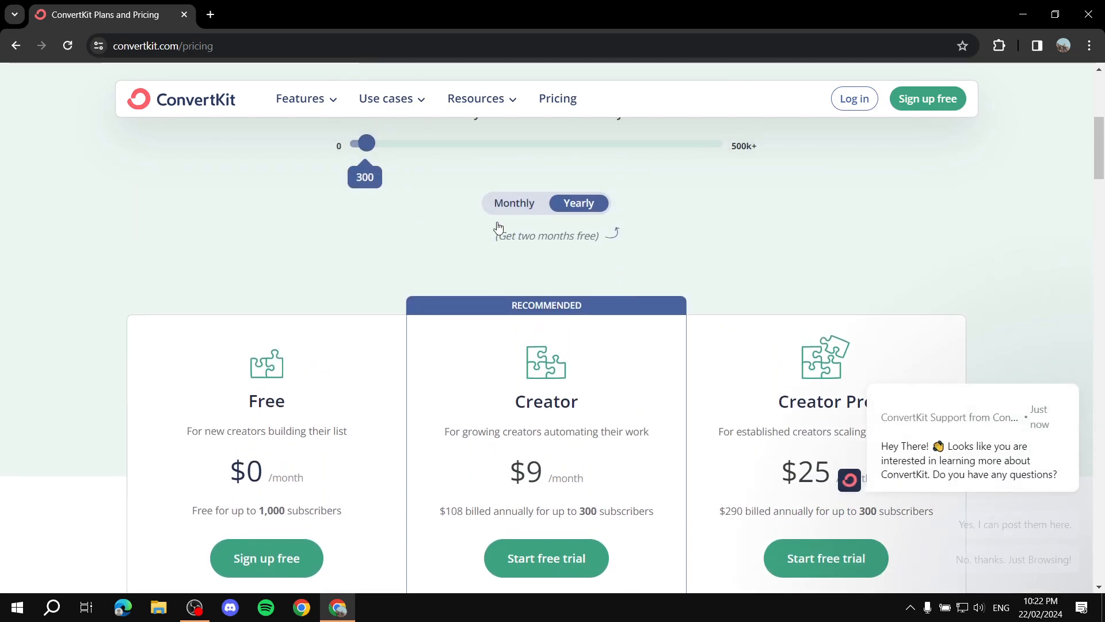
scroll(499, 227, "up", 3)
left_click_drag(373, 290, 556, 288)
scroll(711, 296, "down", 3)
scroll(975, 309, "up", 3)
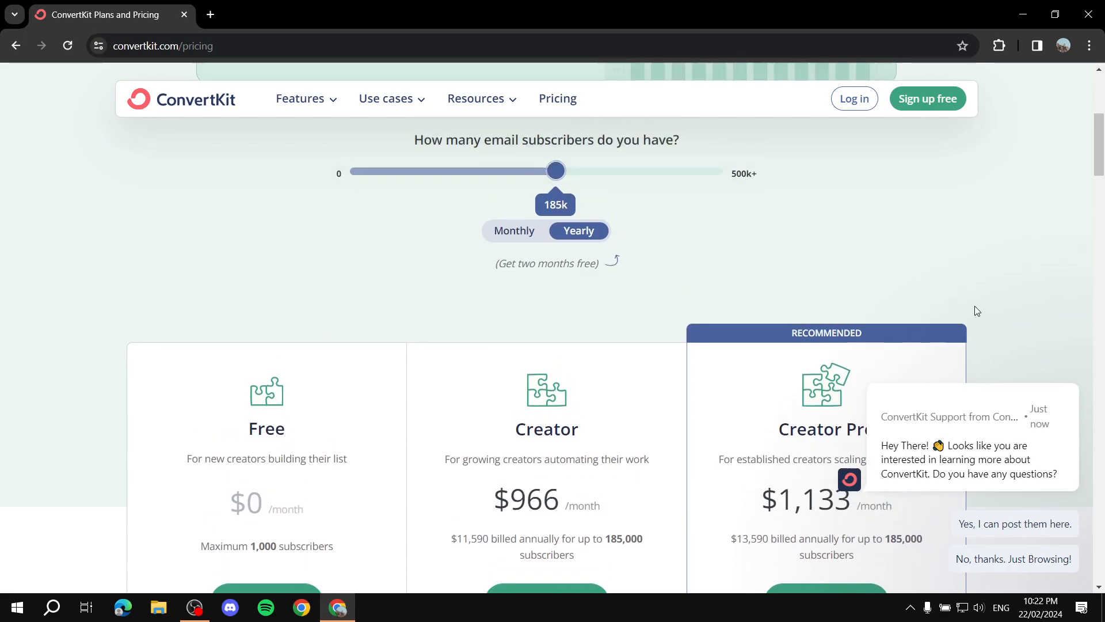
scroll(530, 313, "down", 3)
scroll(616, 264, "up", 2)
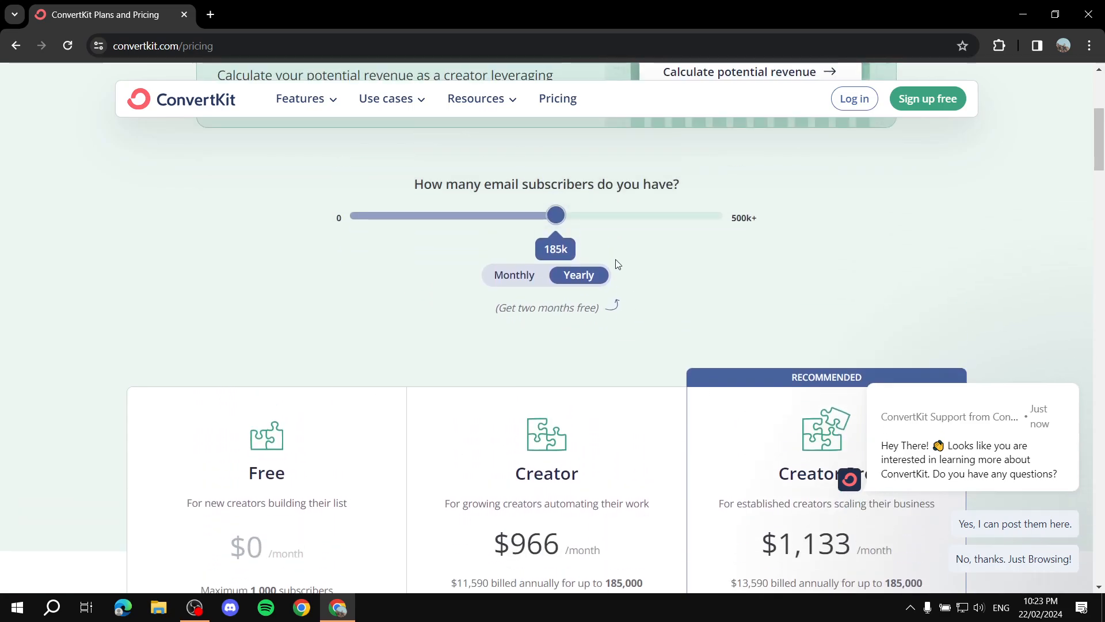
- Set the email subscriber count to 8,000 and compare the prices and features of the three plans
left_click_drag(556, 216, 412, 233)
scroll(644, 316, "down", 7)
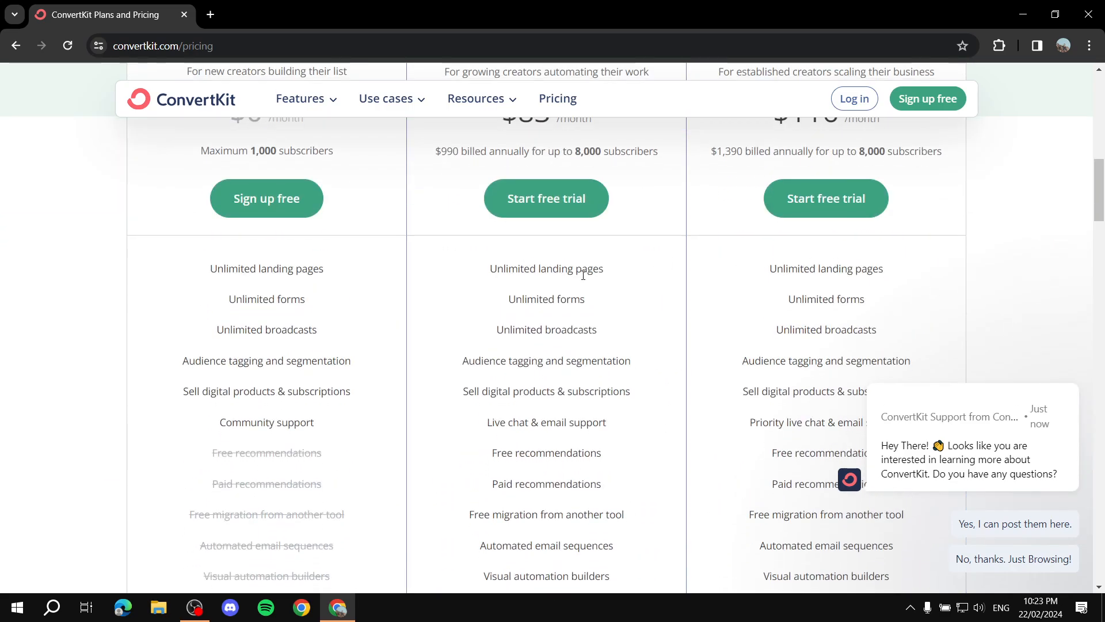
scroll(499, 302, "down", 5)
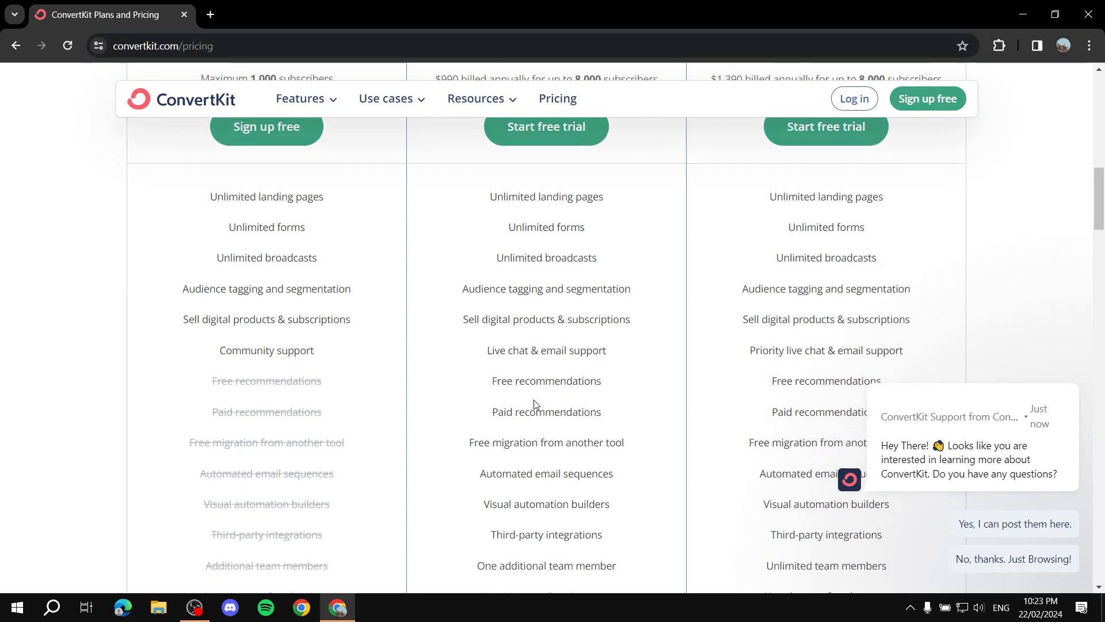
scroll(557, 305, "up", 3)
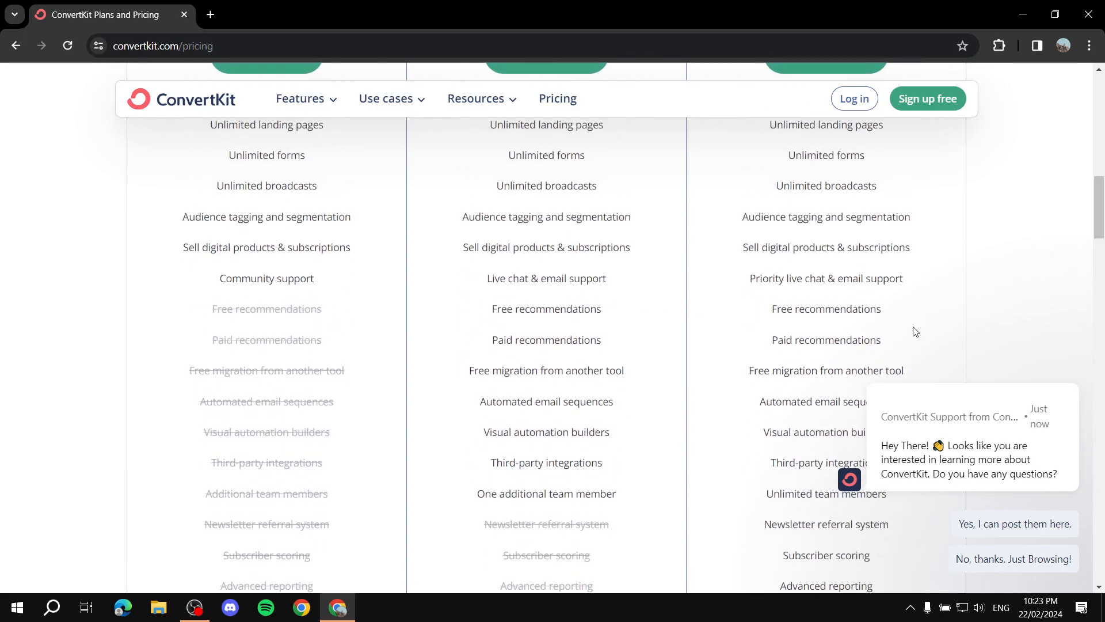
scroll(740, 277, "up", 5)
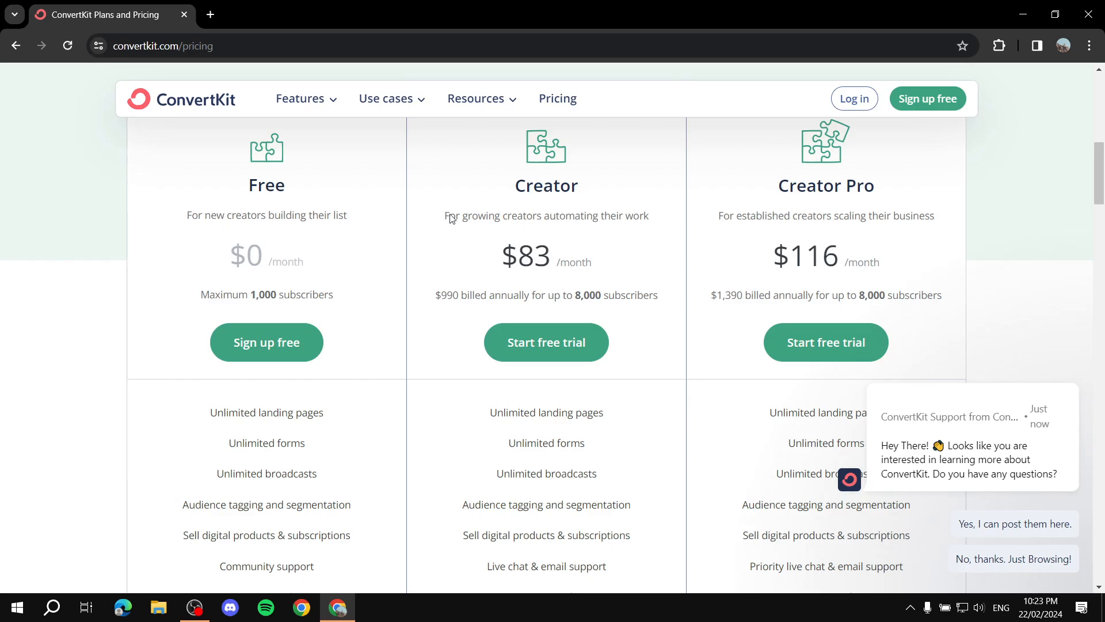
scroll(406, 129, "up", 3)
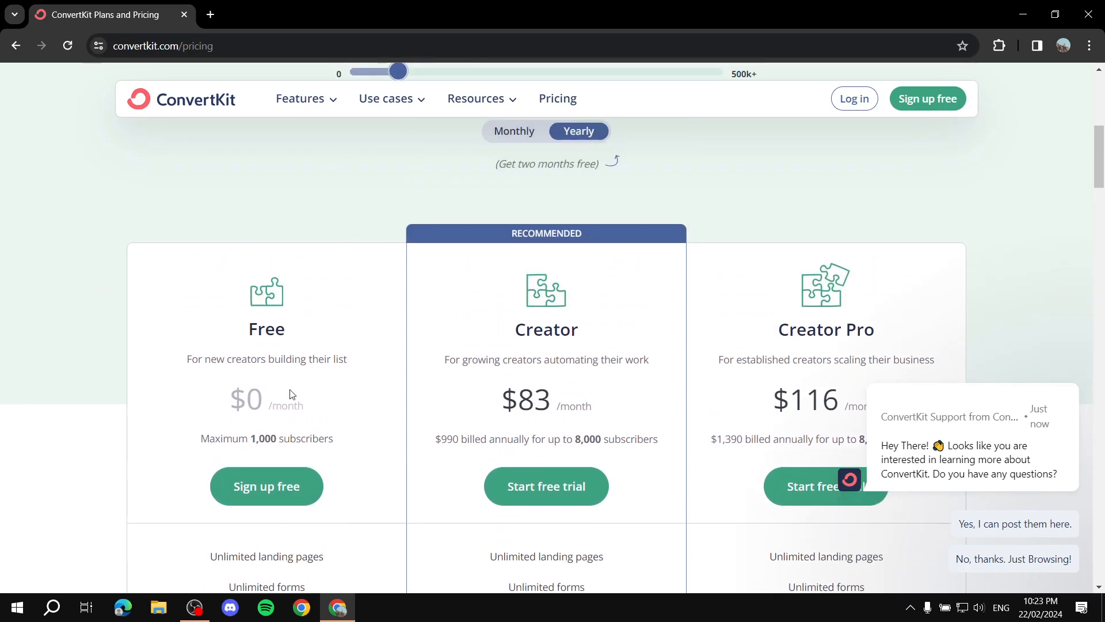
- Examine the Free plan's details, including its maximum number of subscribers
scroll(294, 397, "down", 1)
left_click_drag(244, 259, 320, 260)
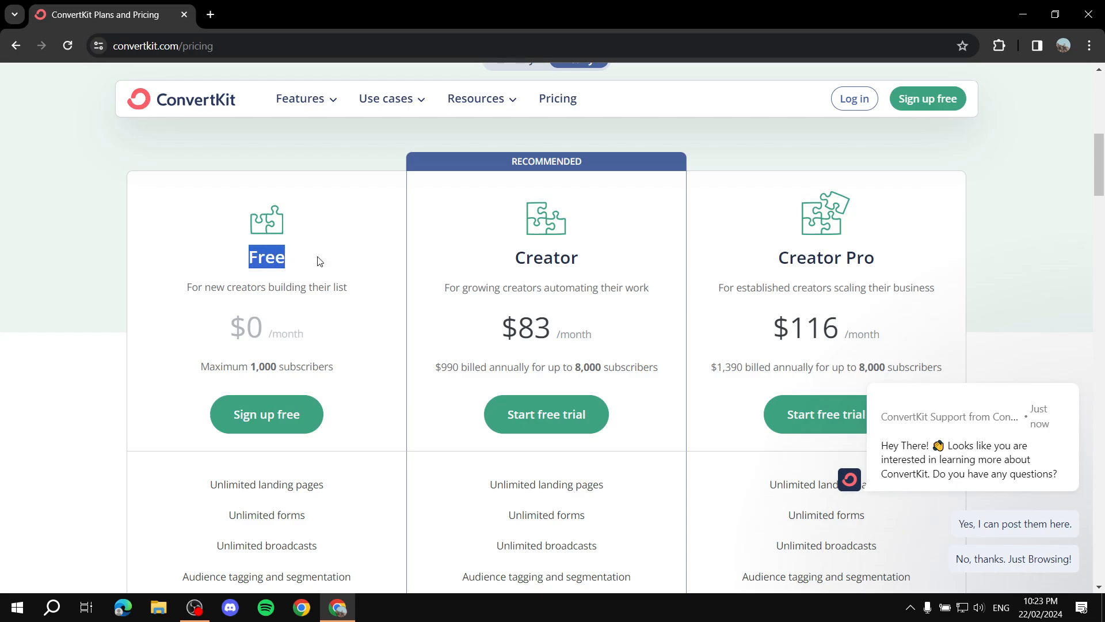
left_click(321, 260)
scroll(327, 266, "down", 1)
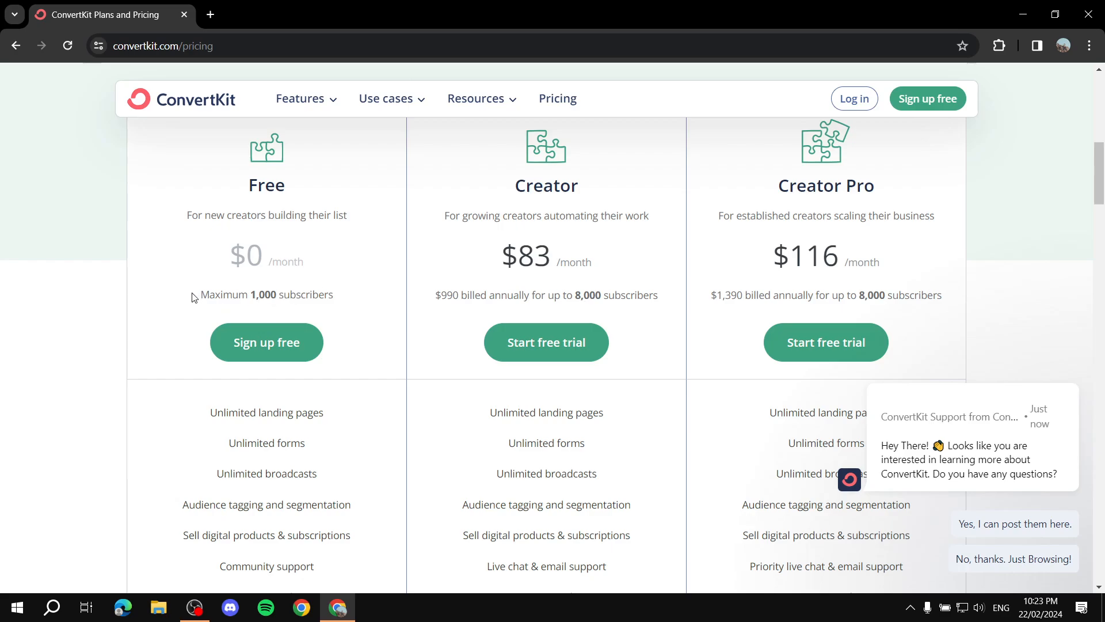
left_click_drag(194, 295, 369, 299)
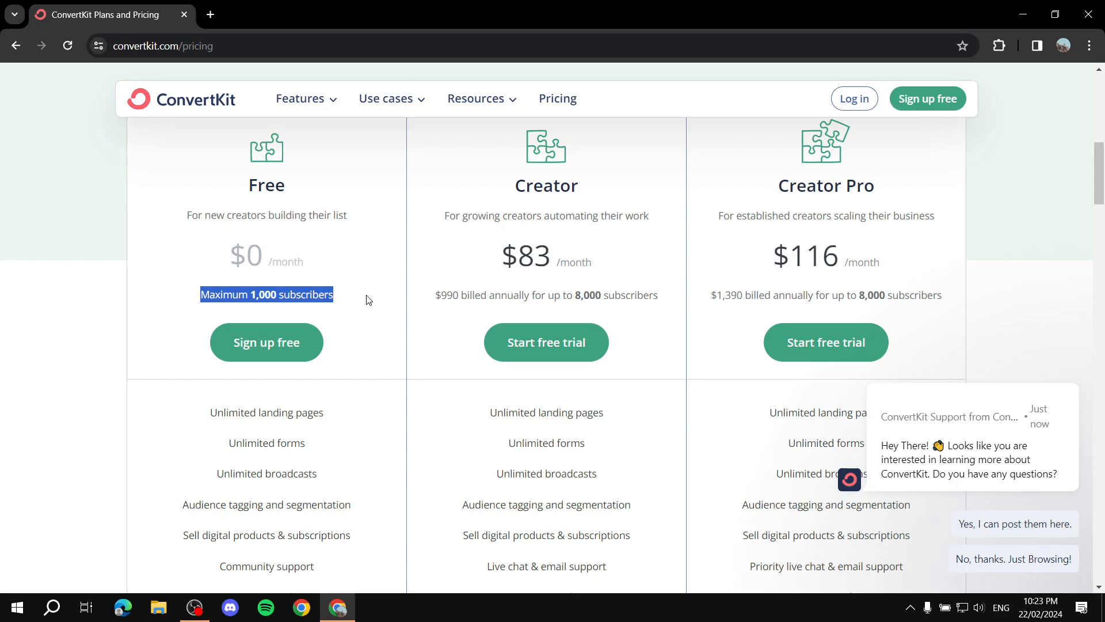
left_click(369, 300)
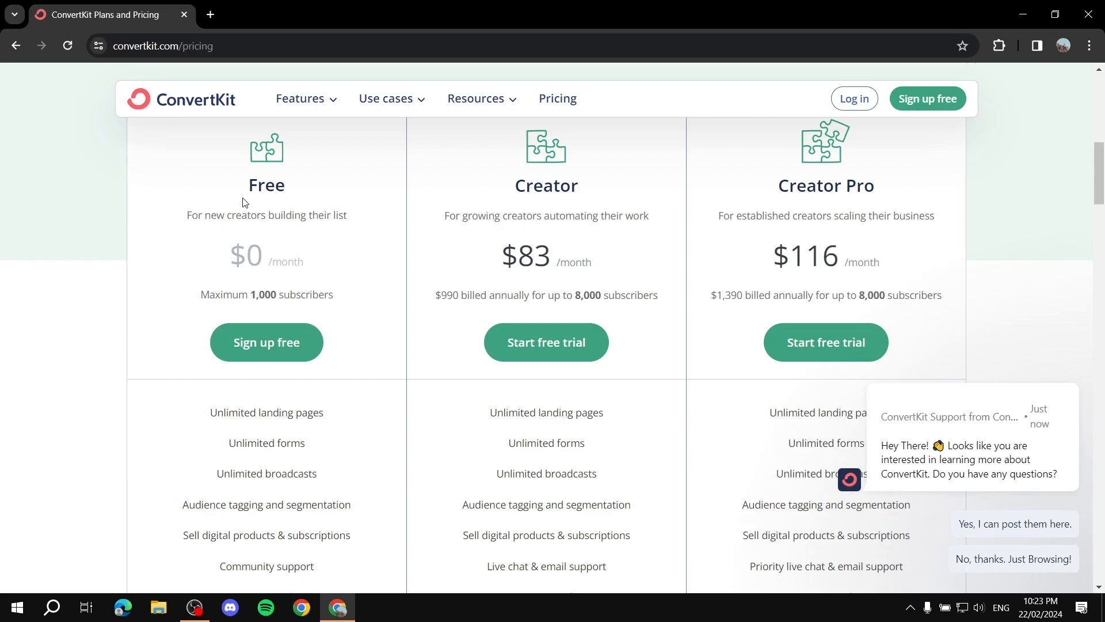
left_click_drag(248, 186, 316, 187)
left_click(316, 187)
- Examine the feature list of the Creator plan down to its end
left_click_drag(498, 193, 624, 188)
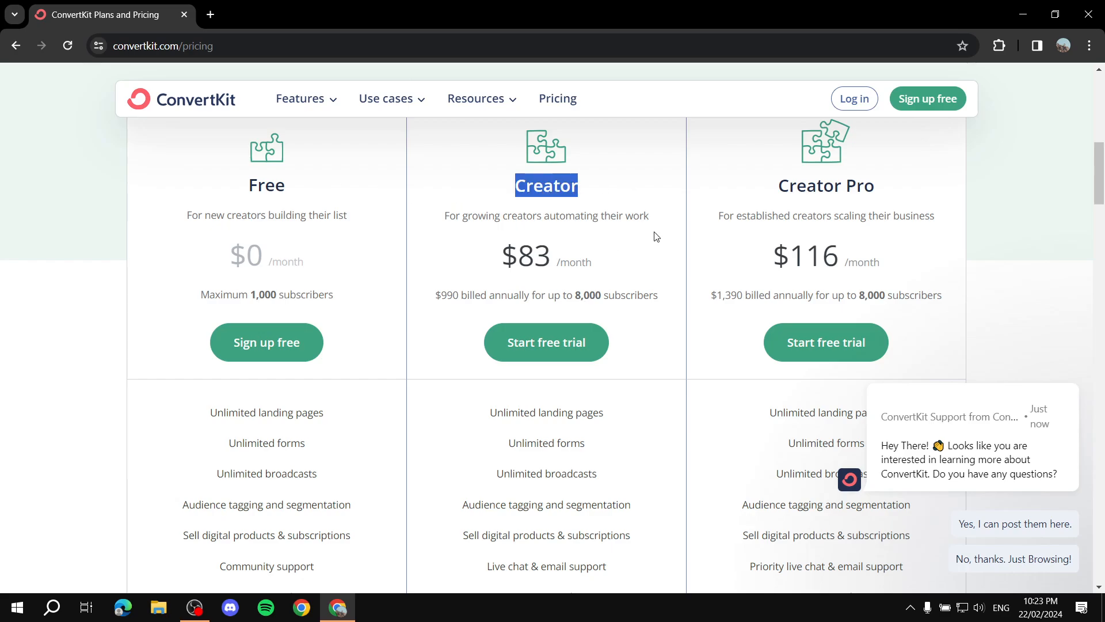
scroll(576, 276, "down", 3)
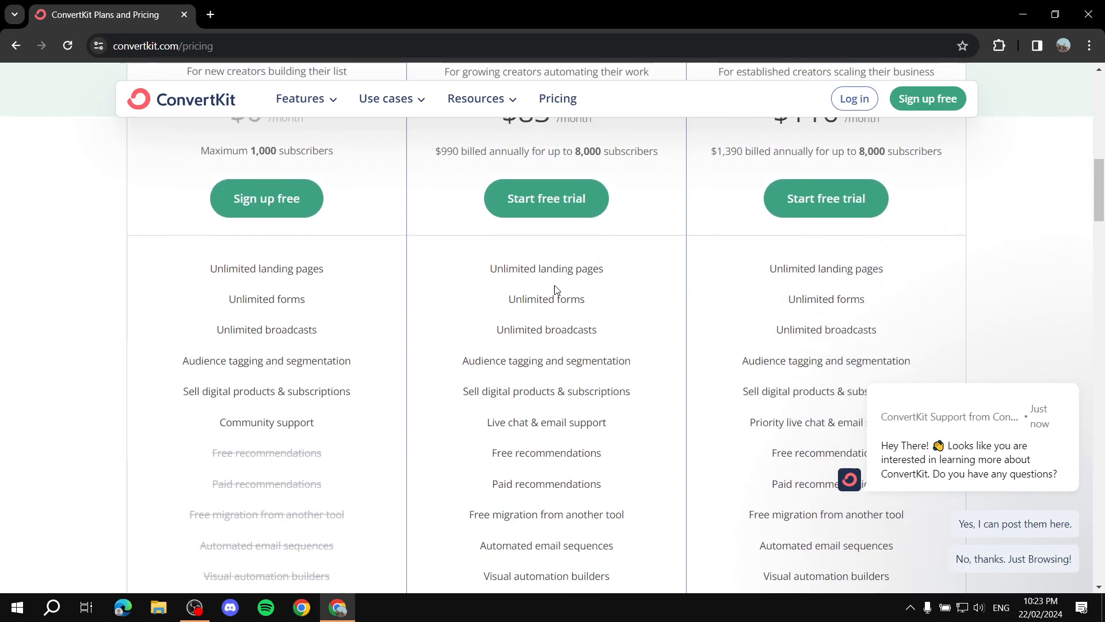
scroll(567, 346, "down", 4)
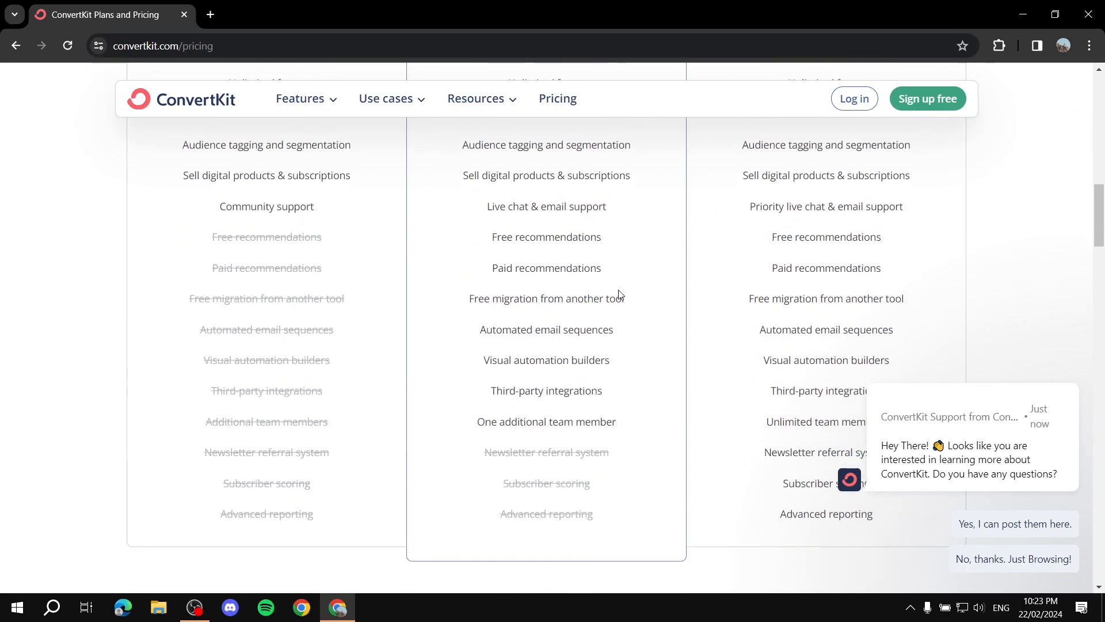
scroll(618, 290, "down", 5)
scroll(593, 362, "up", 7)
scroll(592, 366, "up", 3)
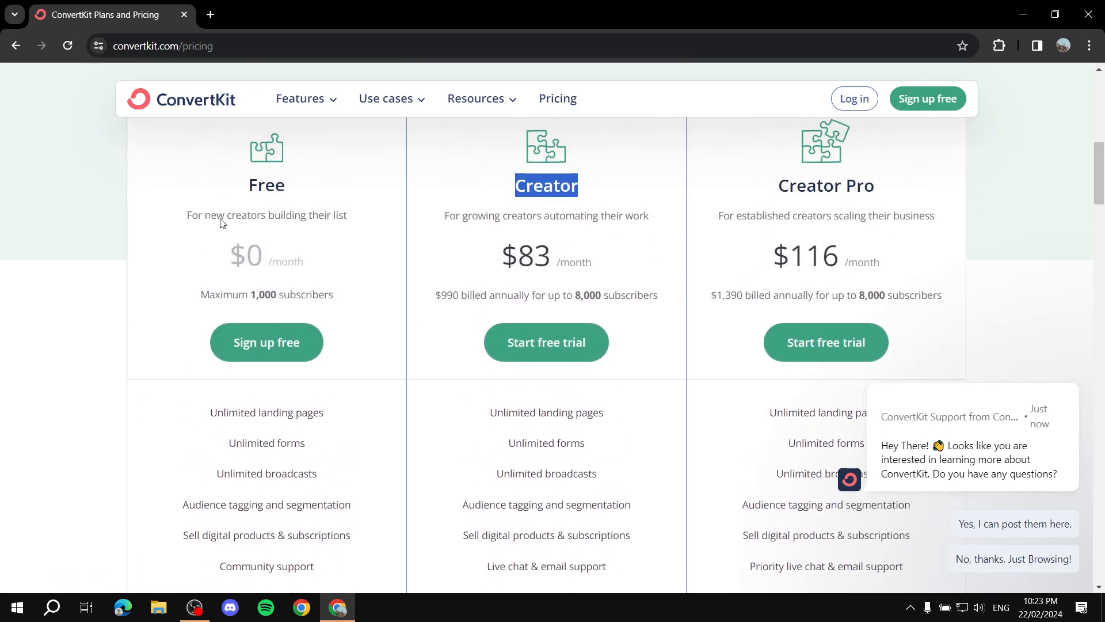
- Compare the Free plan with the Creator plan on the pricing cards
left_click_drag(229, 192, 323, 180)
left_click(326, 182)
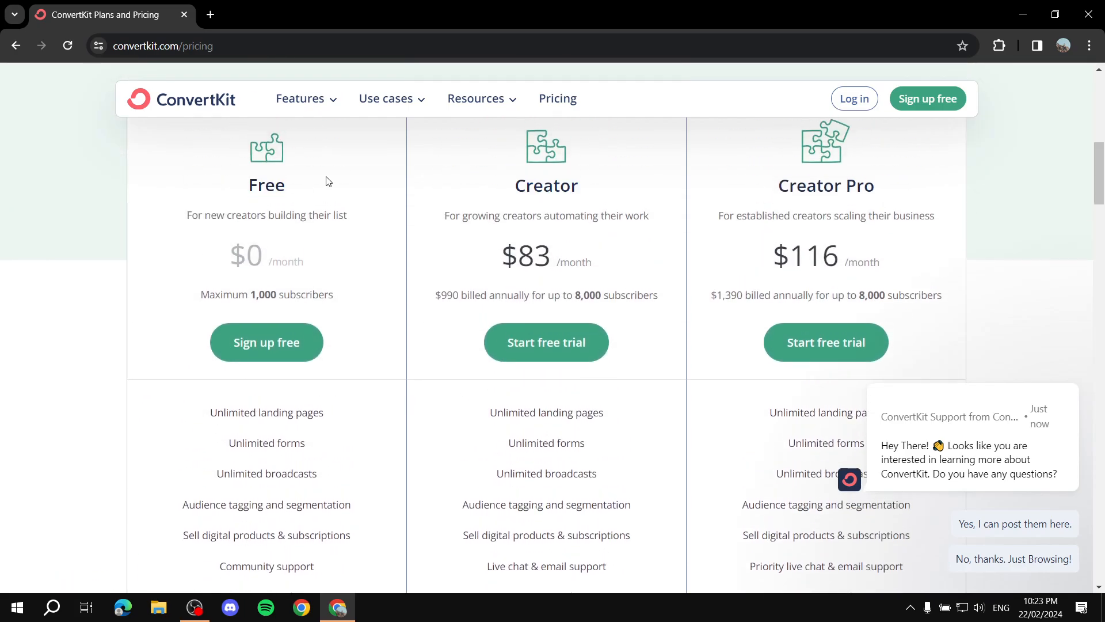
left_click_drag(513, 189, 621, 191)
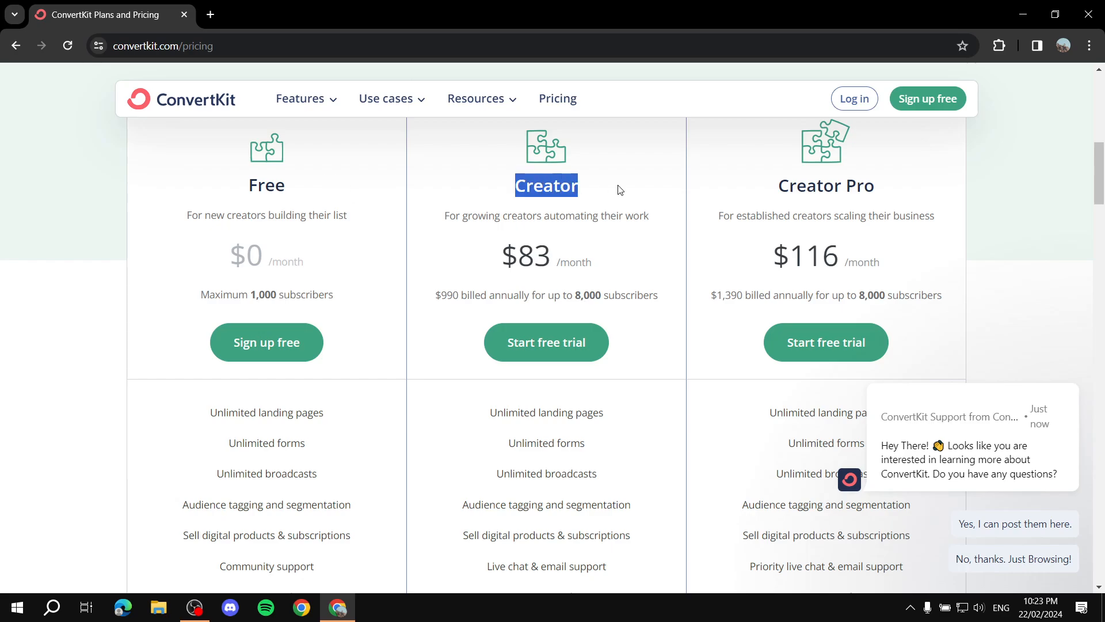
left_click(620, 190)
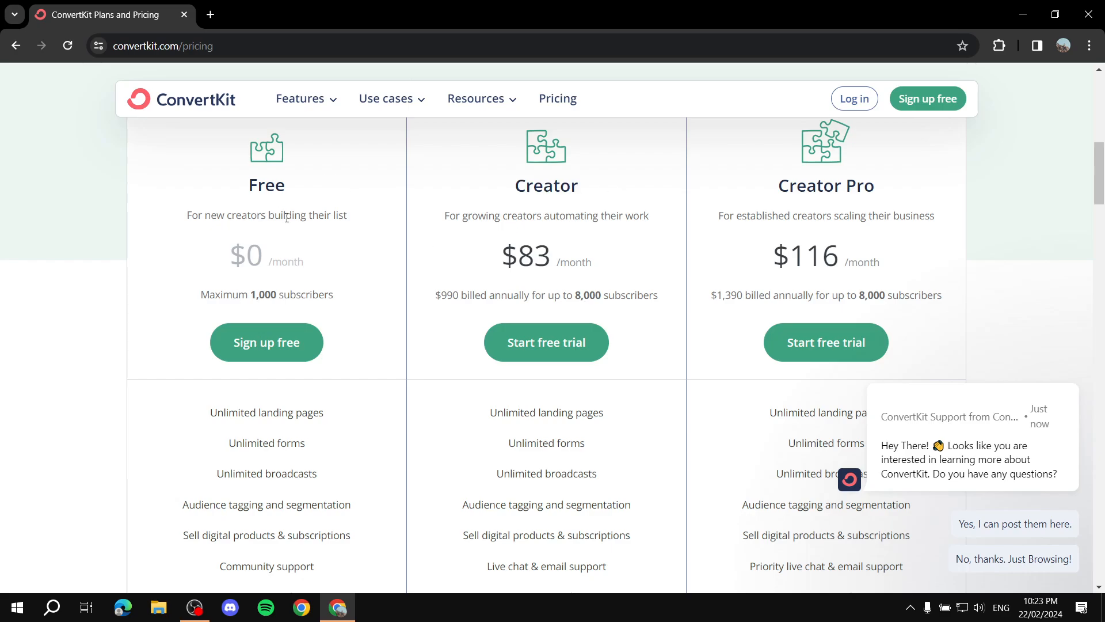
- Start the free account sign-up and look over the account's getting-started dashboard
scroll(616, 188, "up", 5)
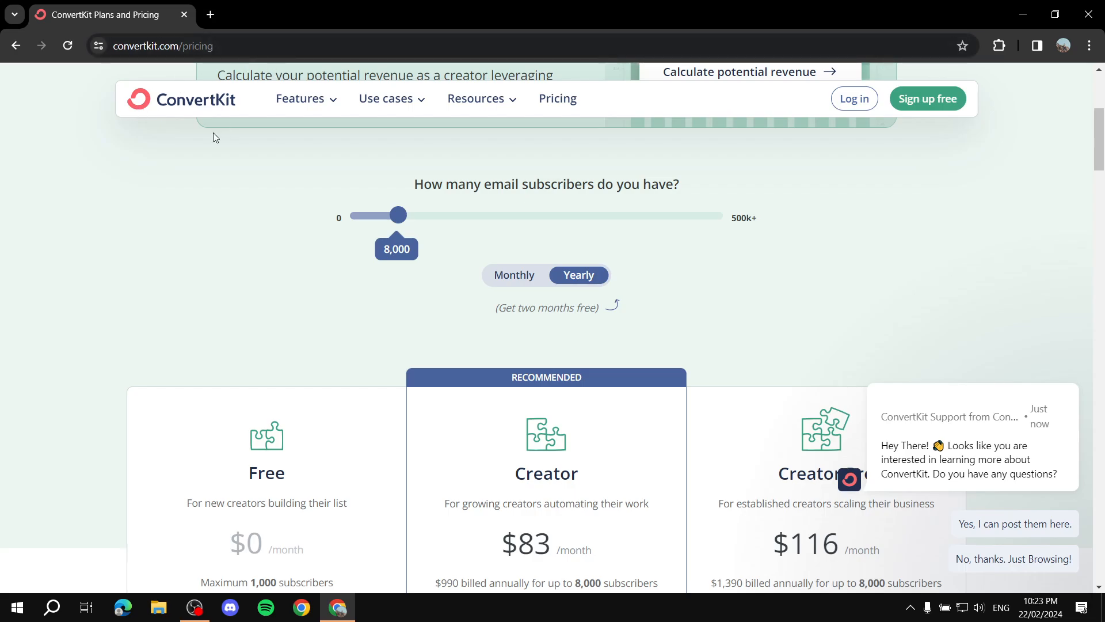
left_click(929, 103)
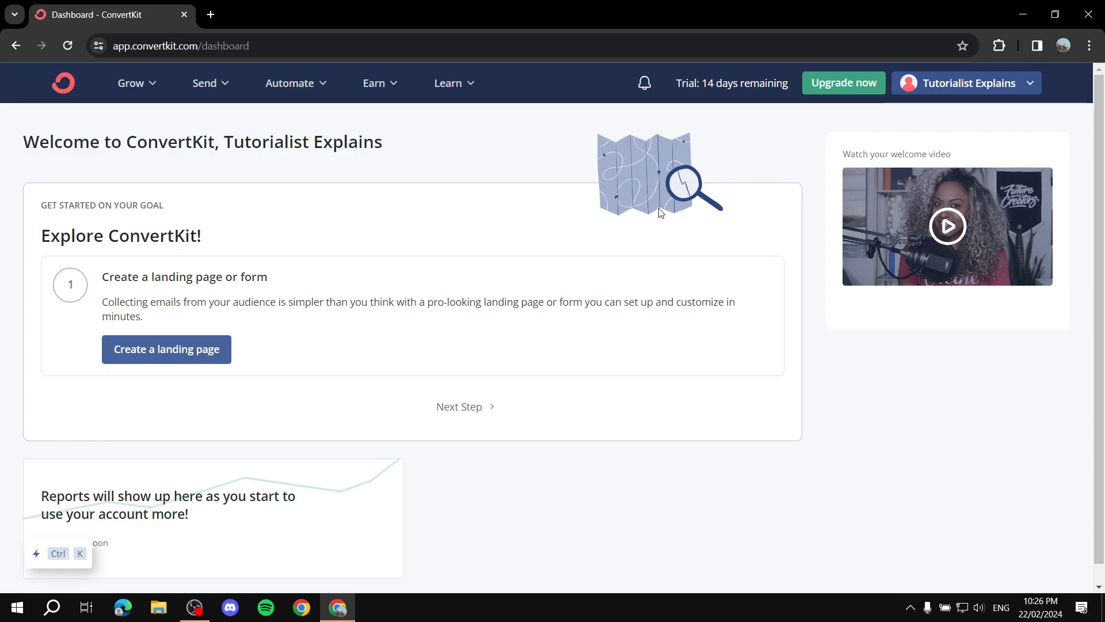
scroll(314, 377, "down", 1)
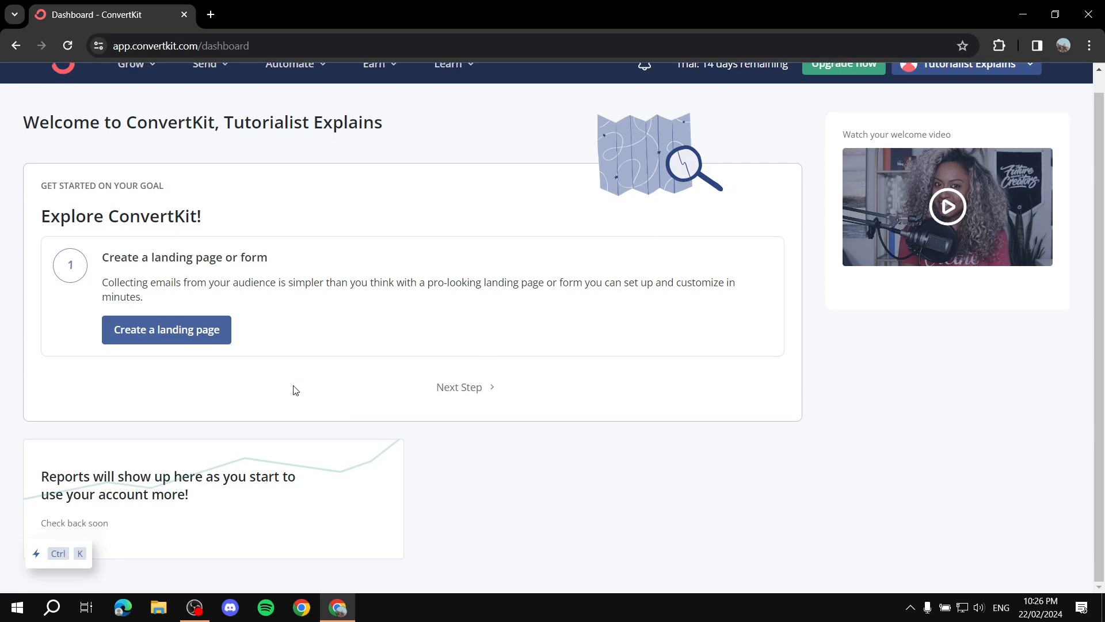
scroll(288, 380, "up", 1)
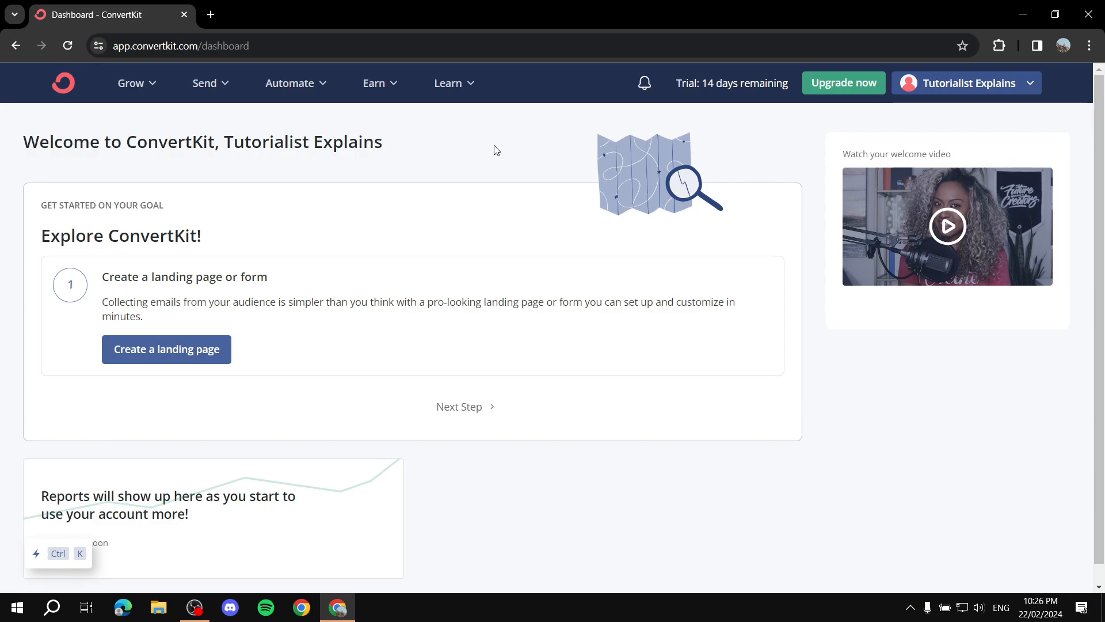
- Open the Subscribers page that lists the account's confirmed subscribers
left_click(155, 88)
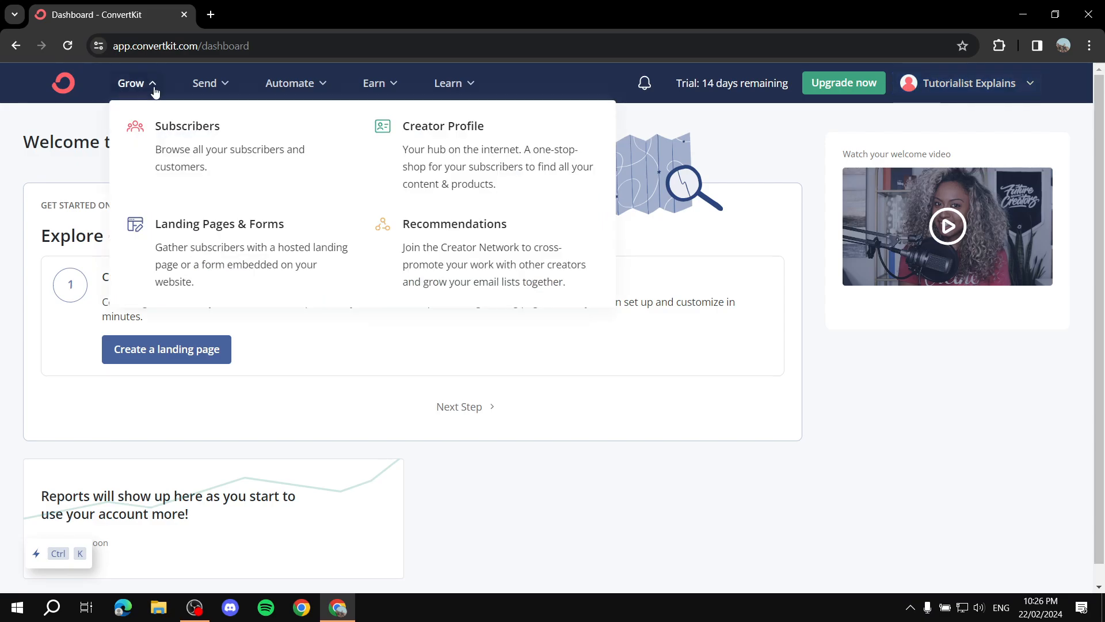
left_click(190, 137)
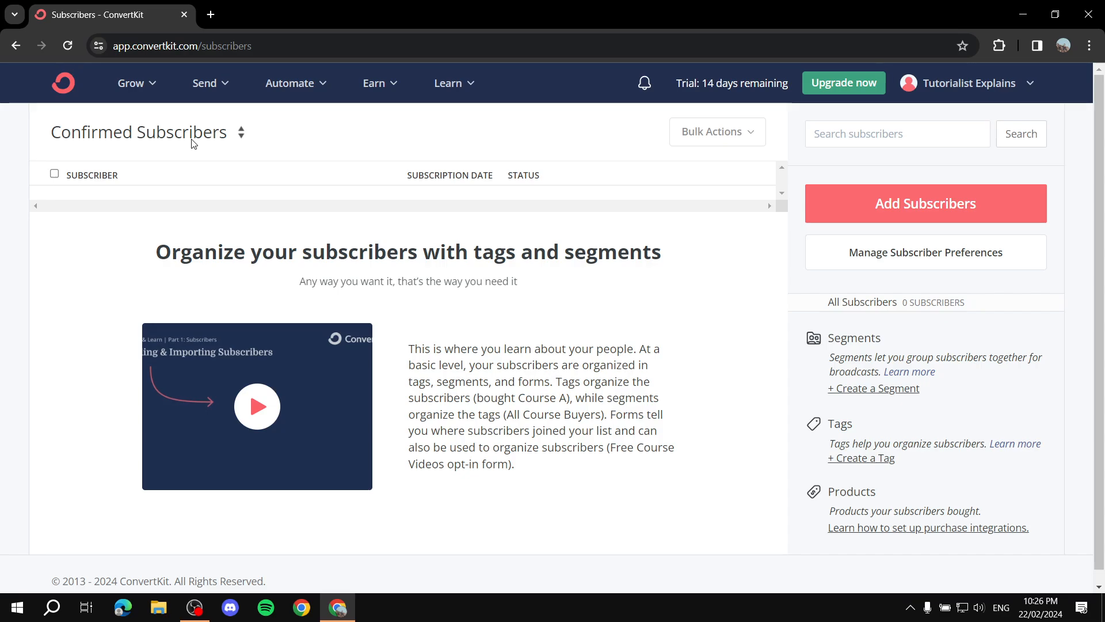
left_click(130, 82)
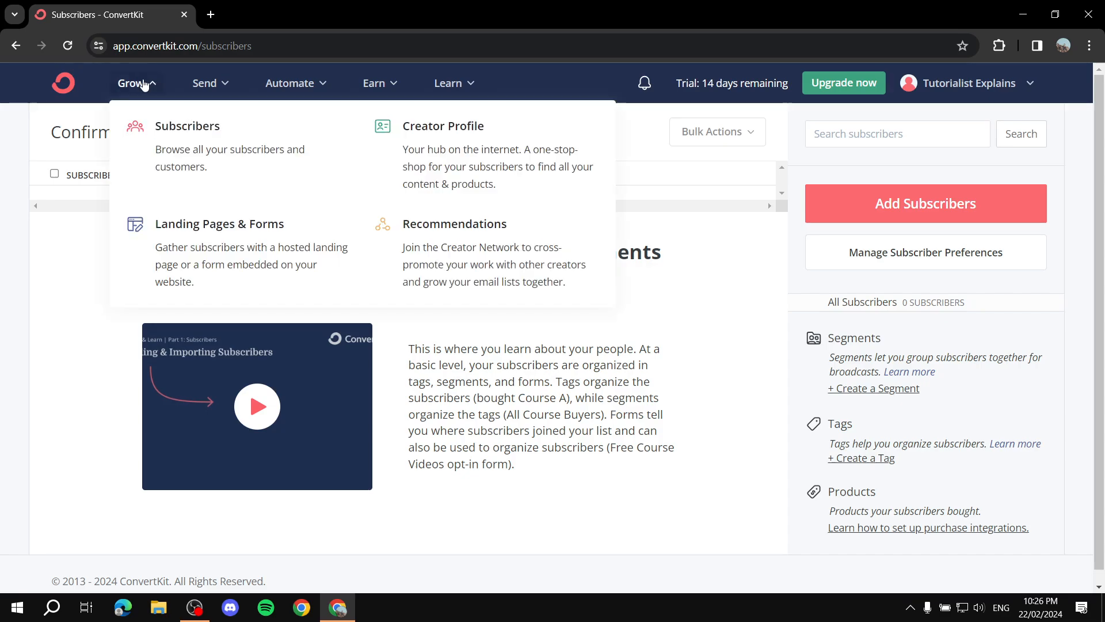
left_click(190, 126)
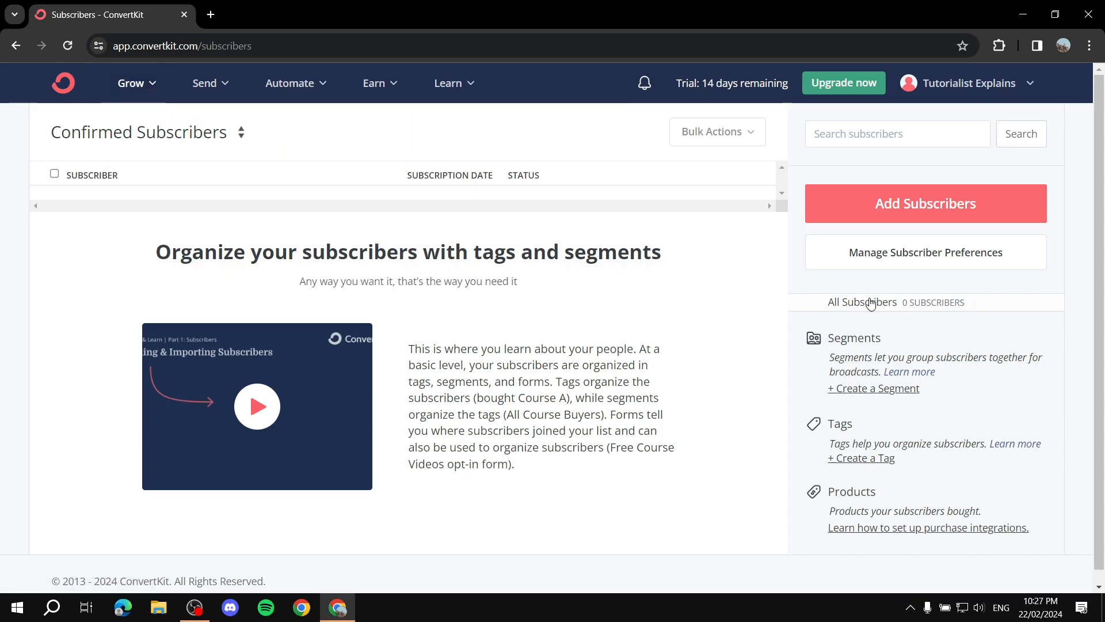
- Start adding subscribers without creating a tag, and choose to import them from another provider
left_click(965, 218)
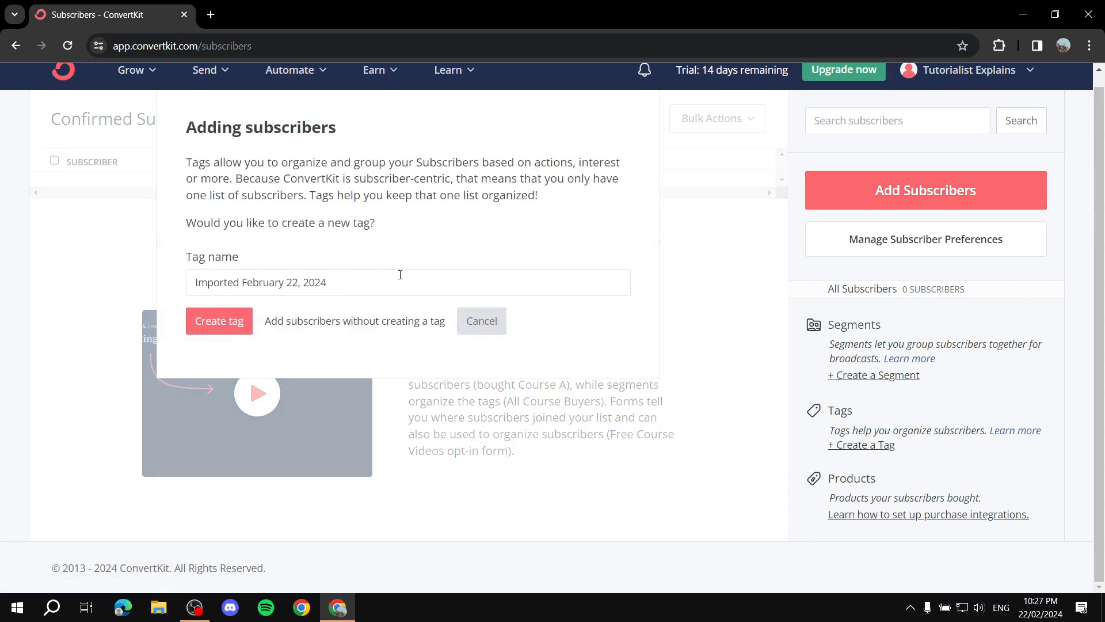
left_click_drag(400, 277, 170, 294)
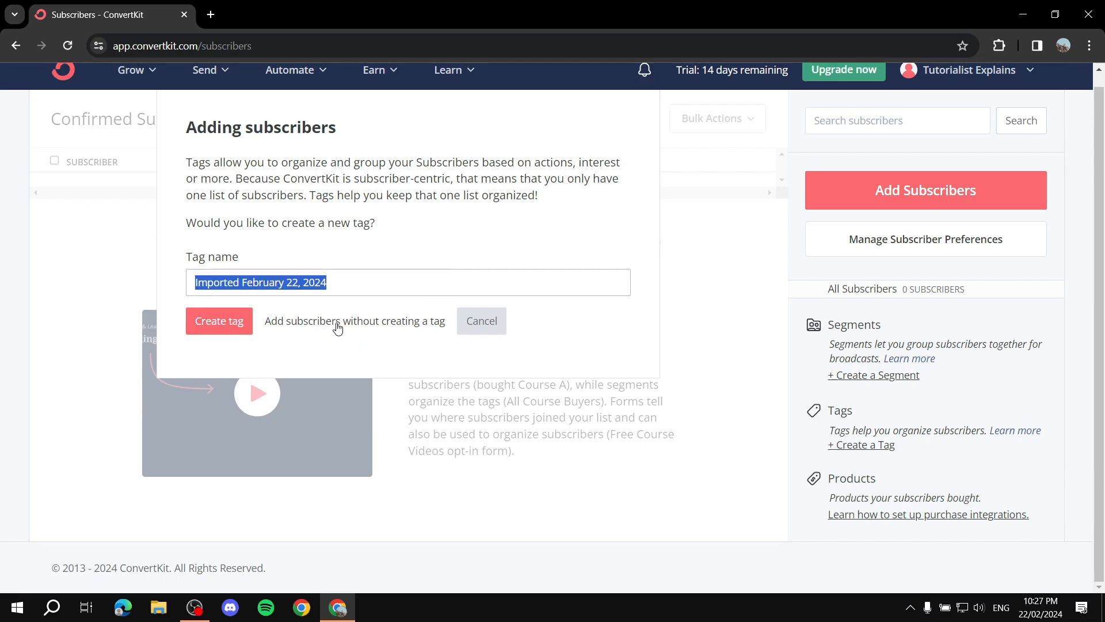
left_click(400, 323)
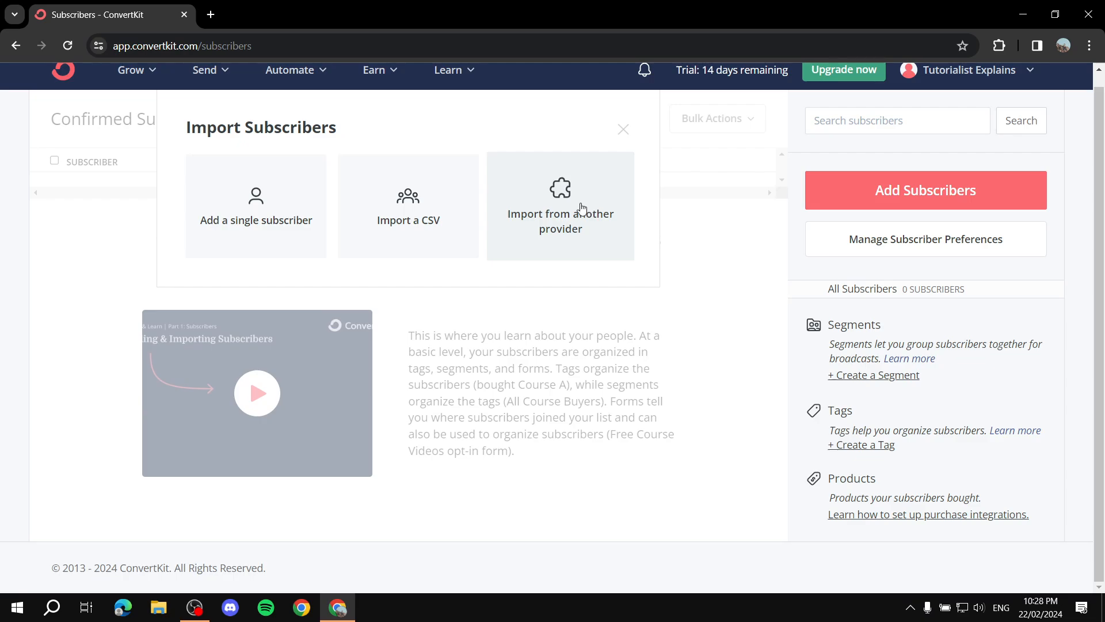
left_click(595, 190)
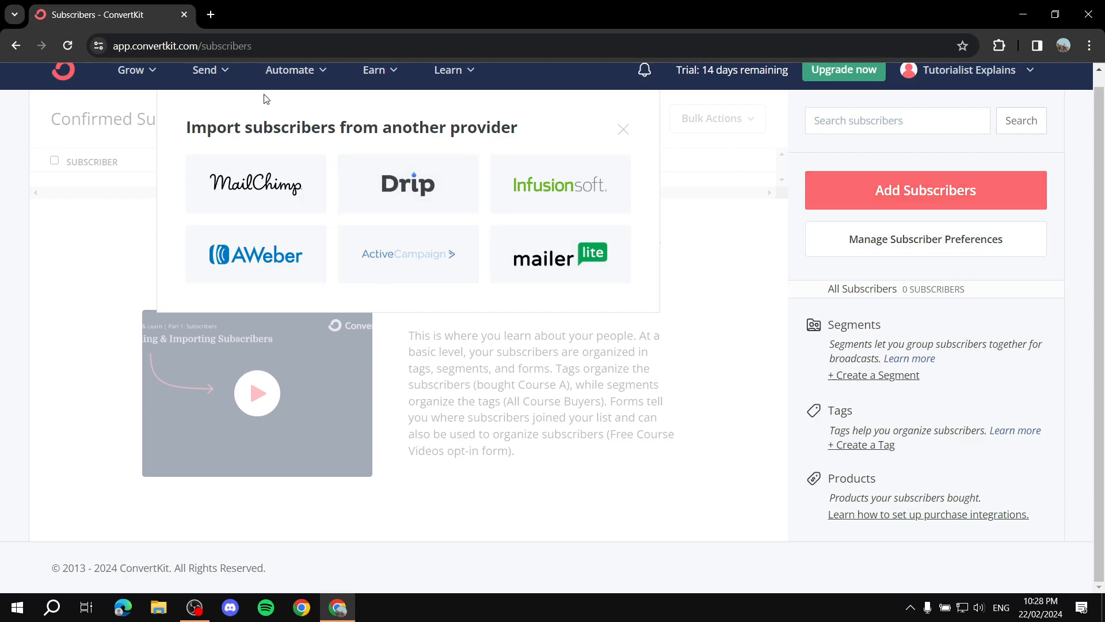
- Leave the subscriber import and open the Landing Pages & Forms page
left_click(144, 77)
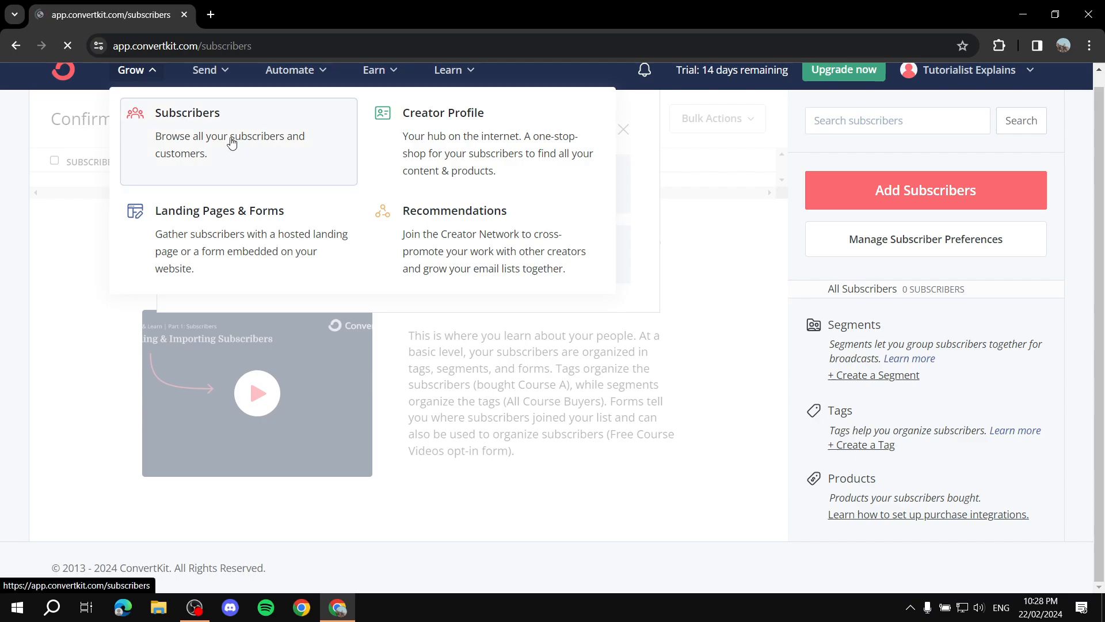
left_click(233, 125)
left_click(139, 85)
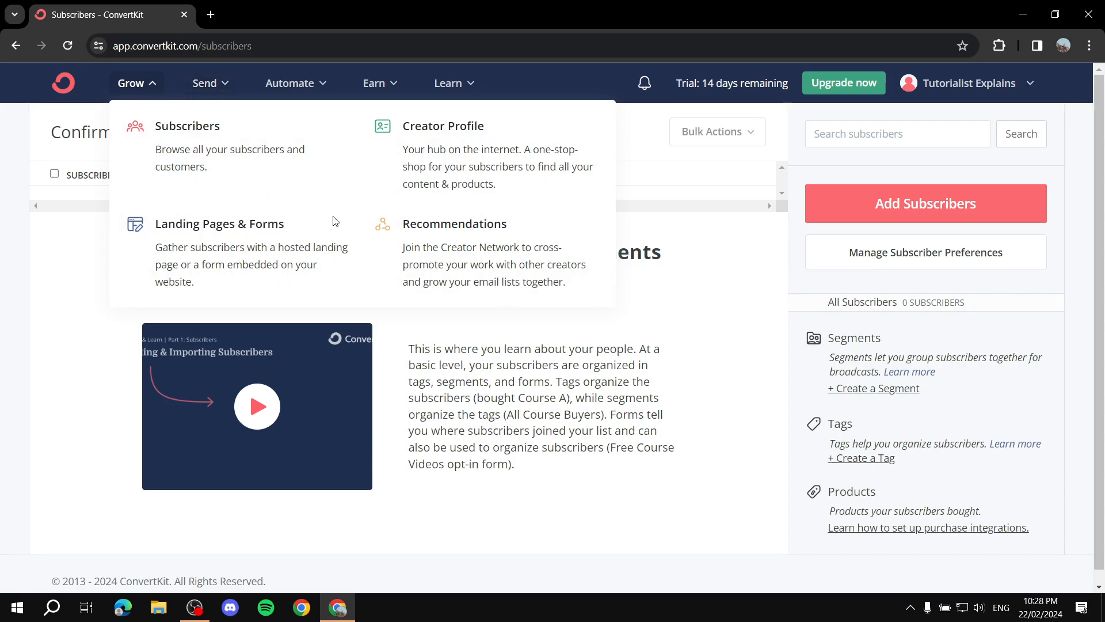
left_click(270, 237)
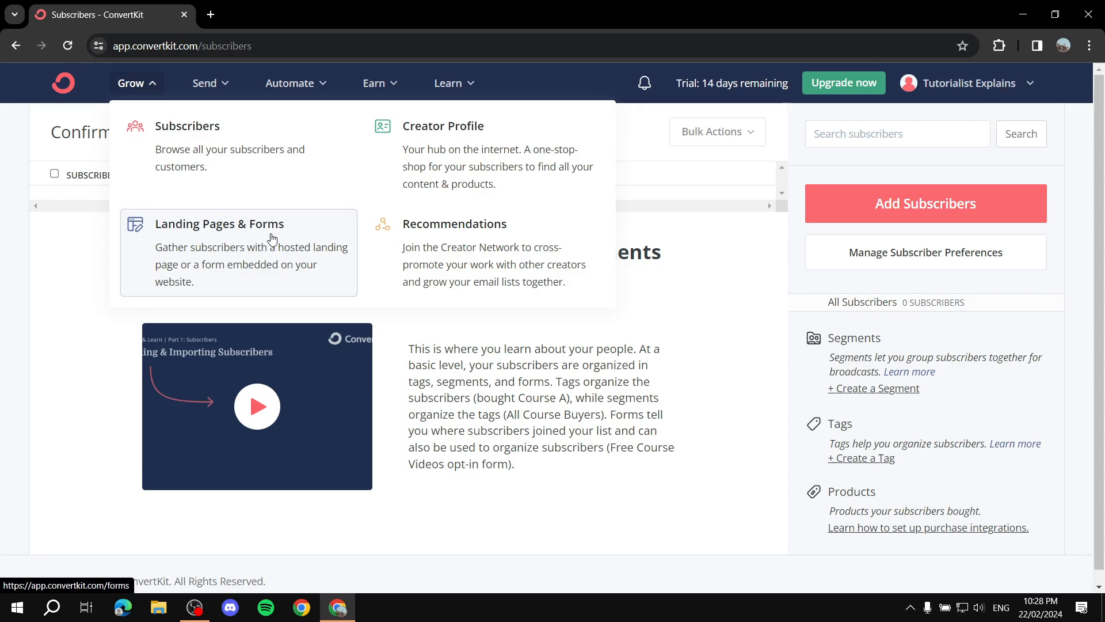
left_click(154, 89)
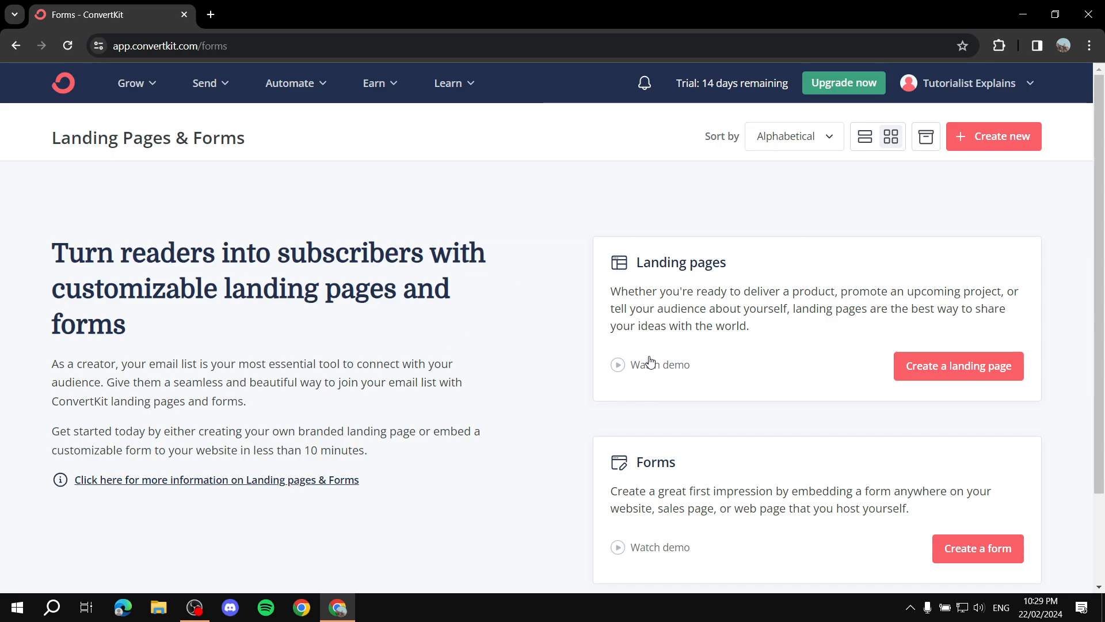
- Examine the Landing pages and Forms cards and read what each option is meant for
scroll(710, 363, "down", 2)
left_click_drag(636, 152, 802, 150)
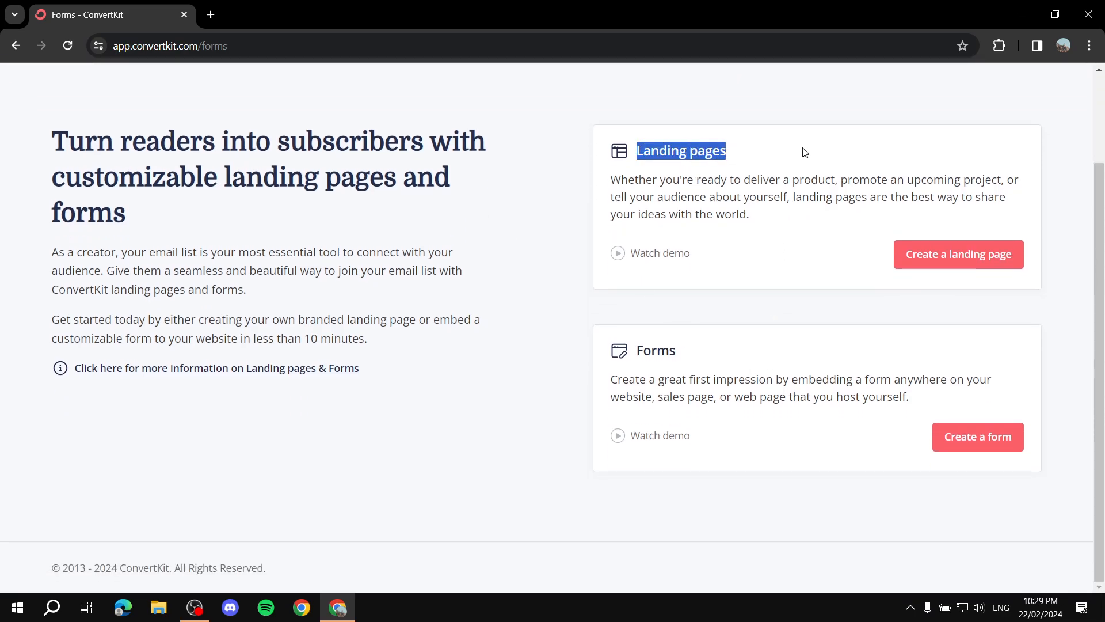
left_click_drag(636, 350, 714, 361)
left_click(713, 361)
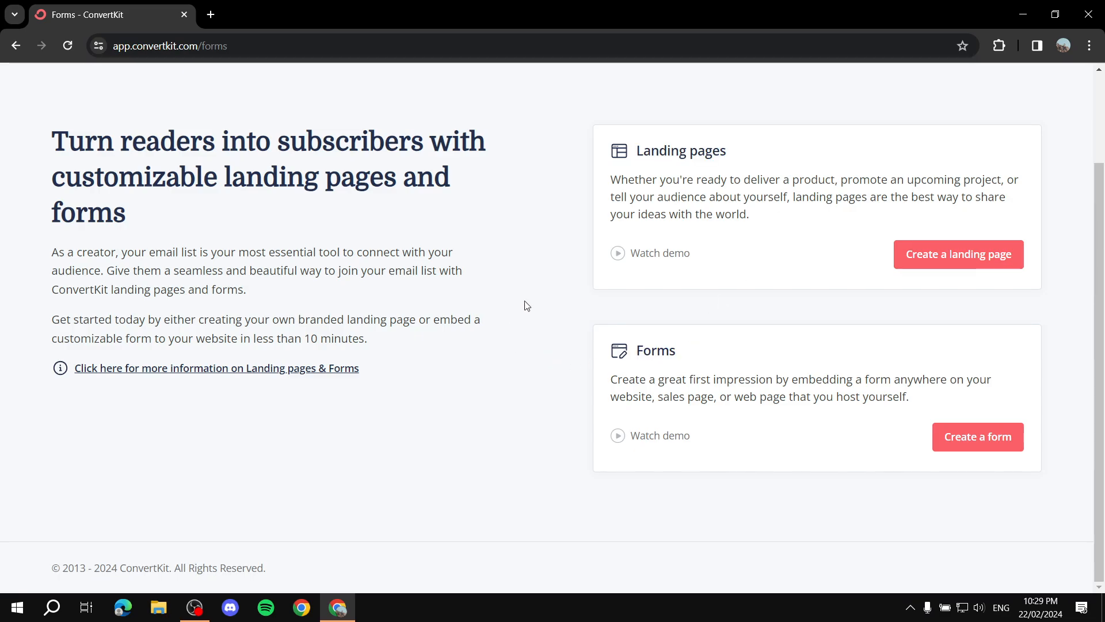
left_click_drag(635, 351, 728, 346)
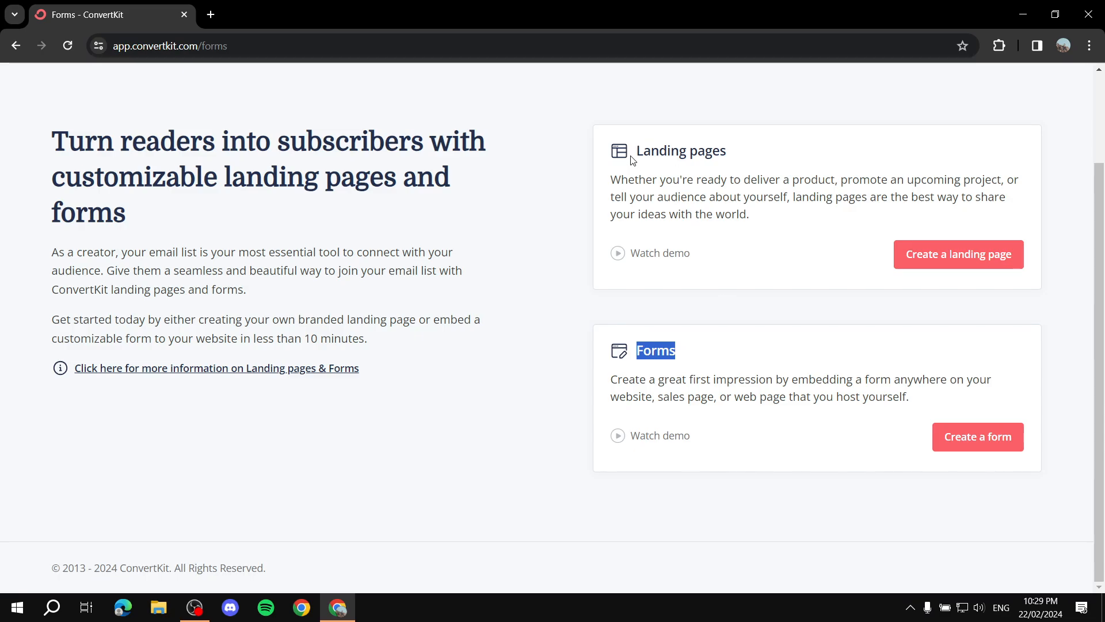
left_click_drag(633, 160, 796, 146)
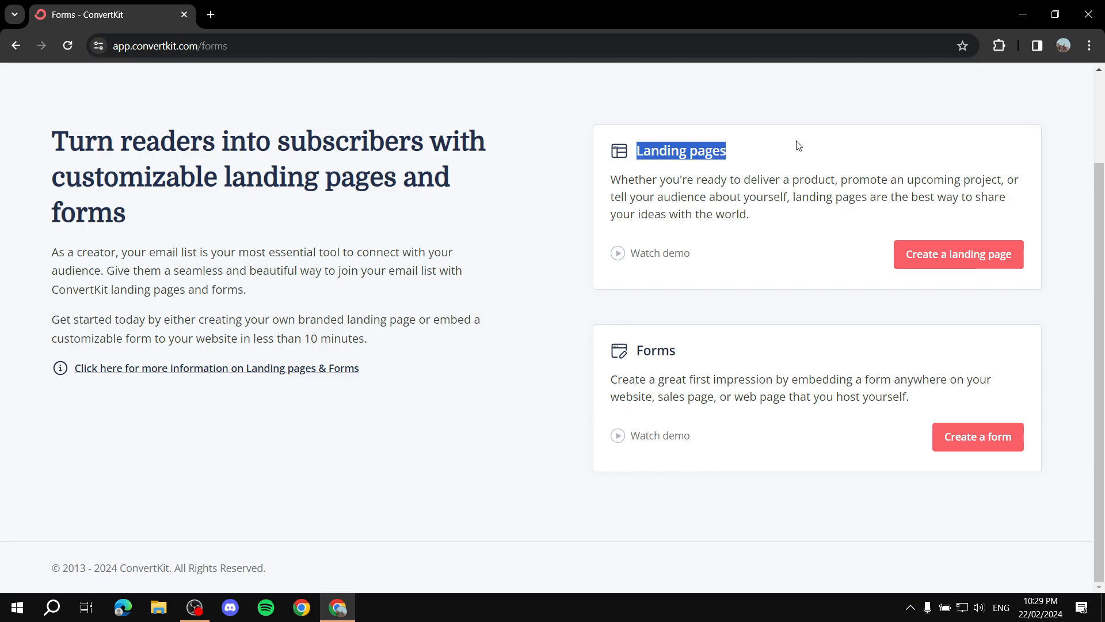
left_click(800, 145)
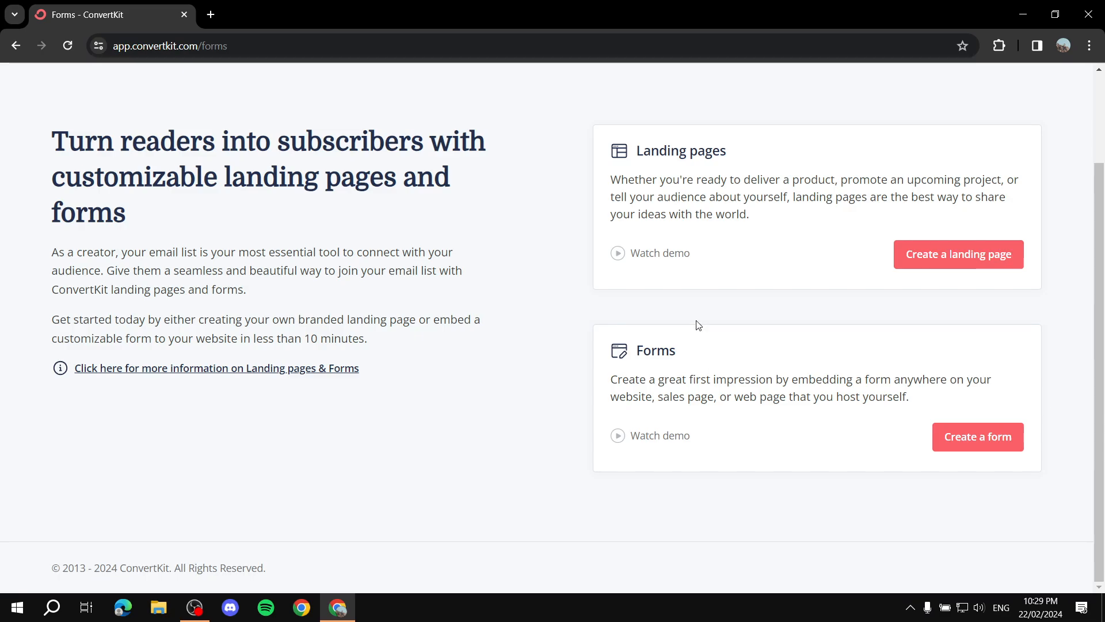
scroll(1009, 376, "up", 3)
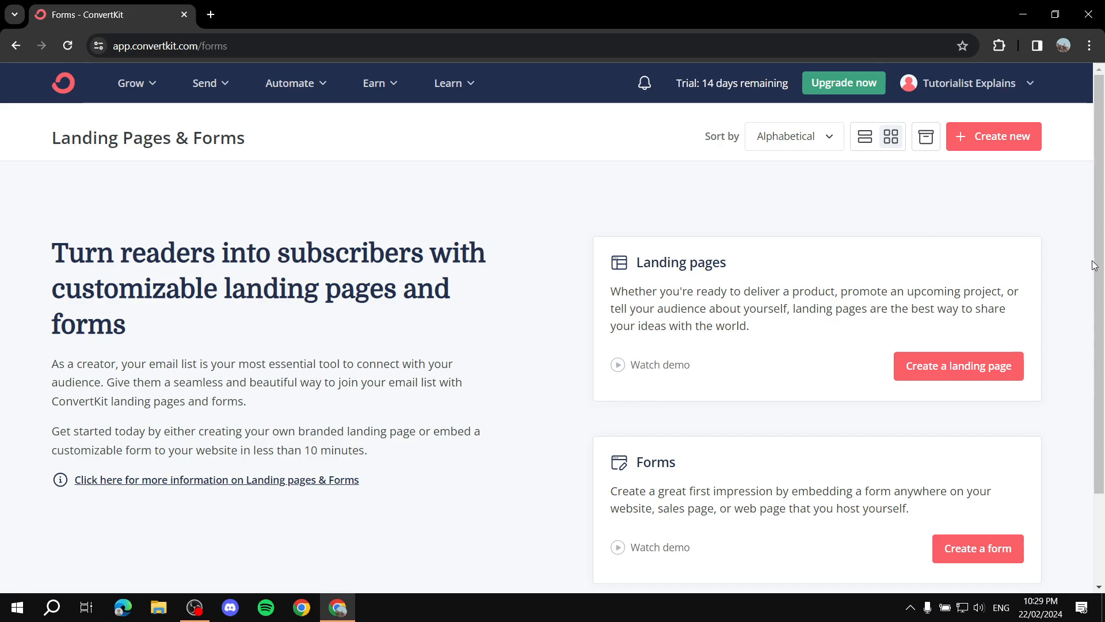
scroll(752, 420, "down", 2)
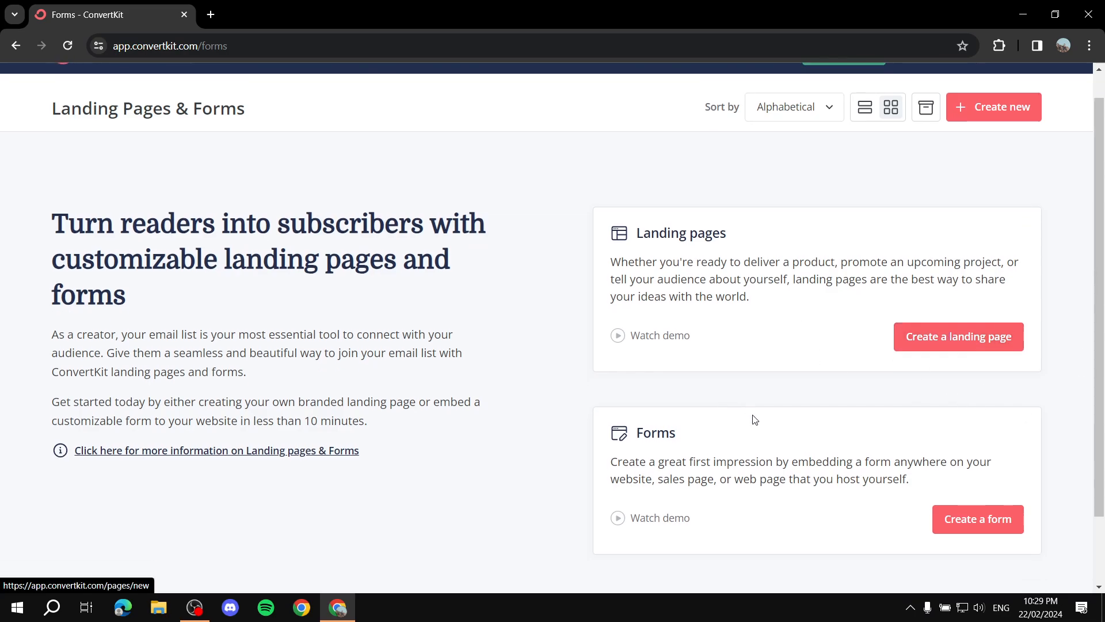
left_click_drag(685, 359, 534, 358)
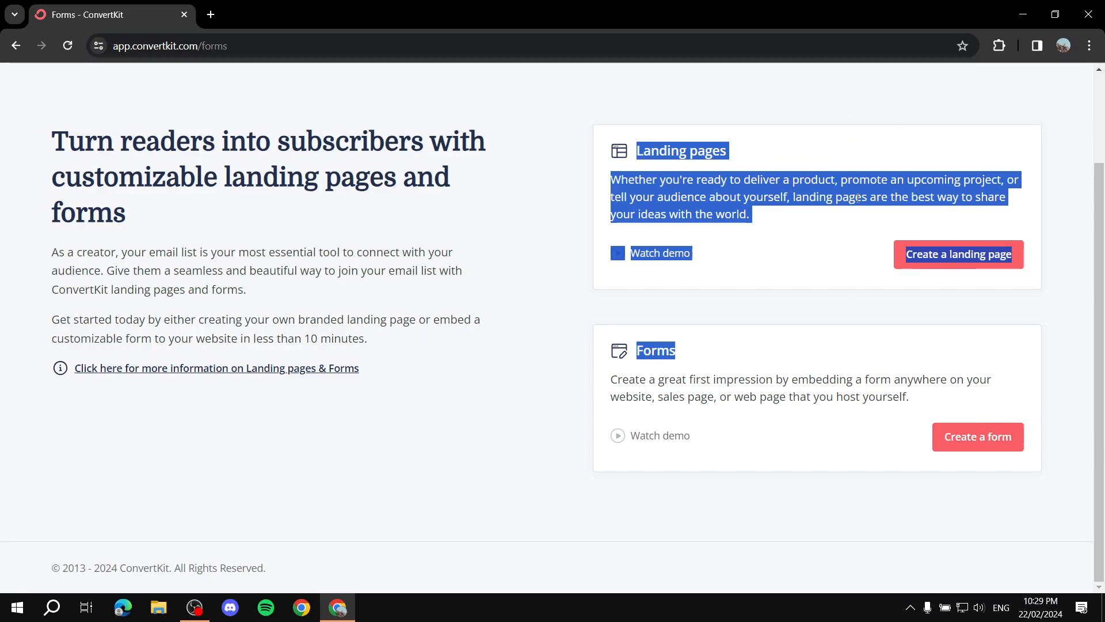
- Create a form with the Inline display format, using the Pine template
left_click(952, 436)
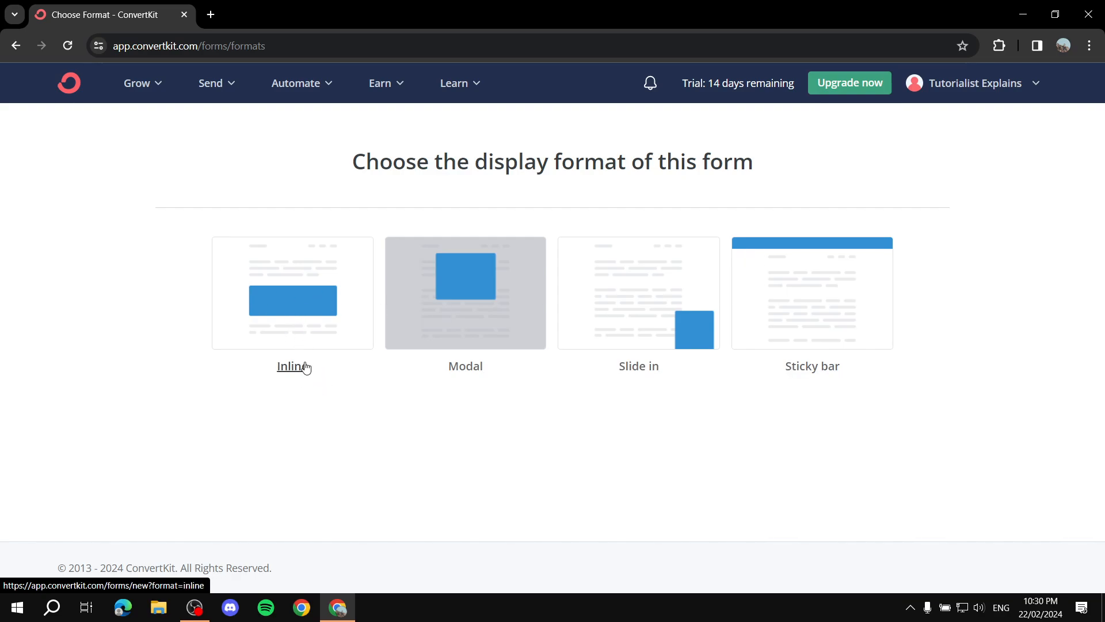
left_click(296, 329)
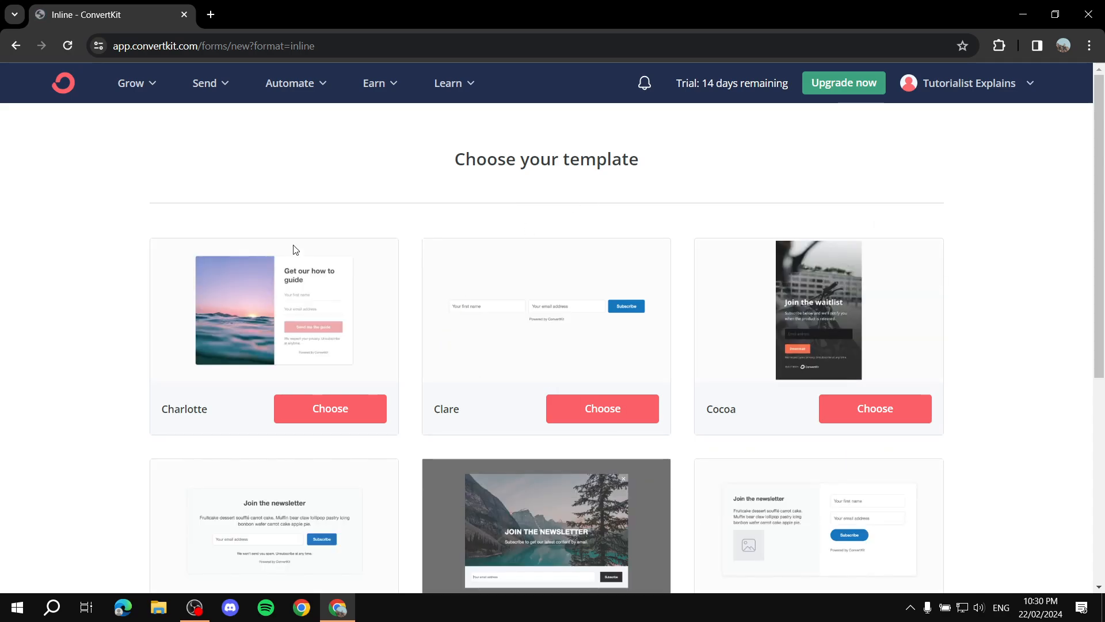
scroll(444, 294, "down", 1)
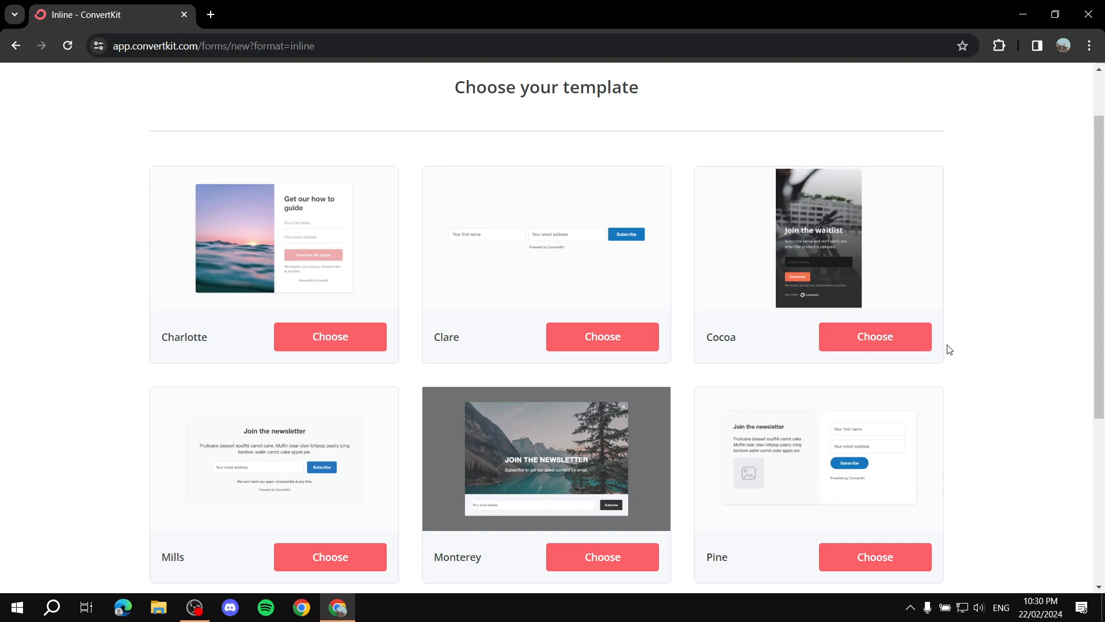
scroll(950, 350, "down", 1)
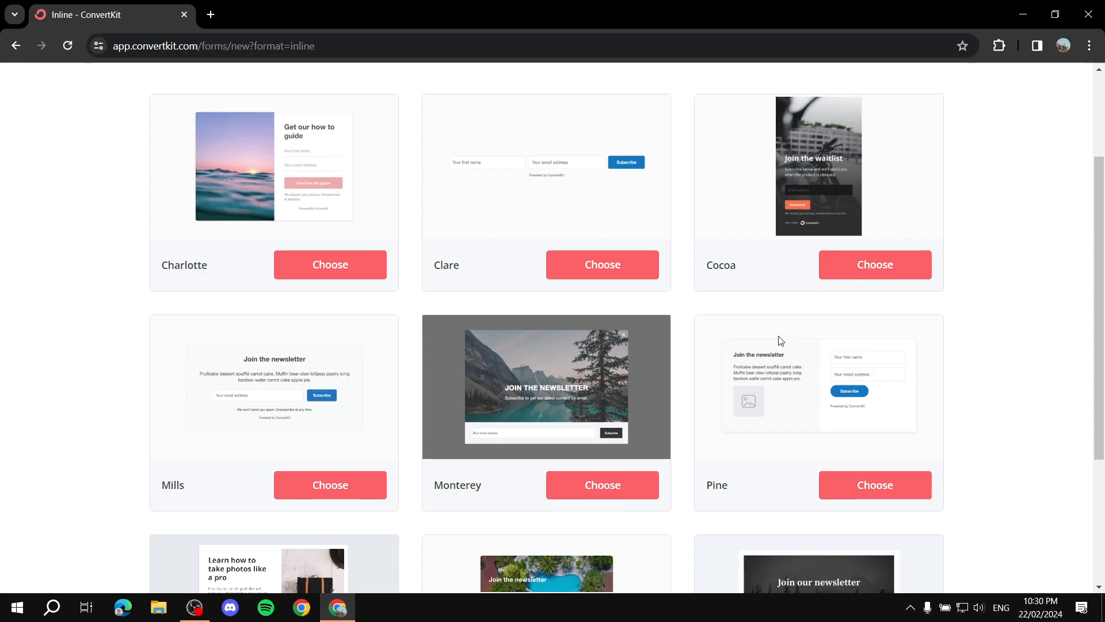
scroll(780, 340, "up", 2)
scroll(752, 321, "down", 2)
scroll(748, 345, "up", 1)
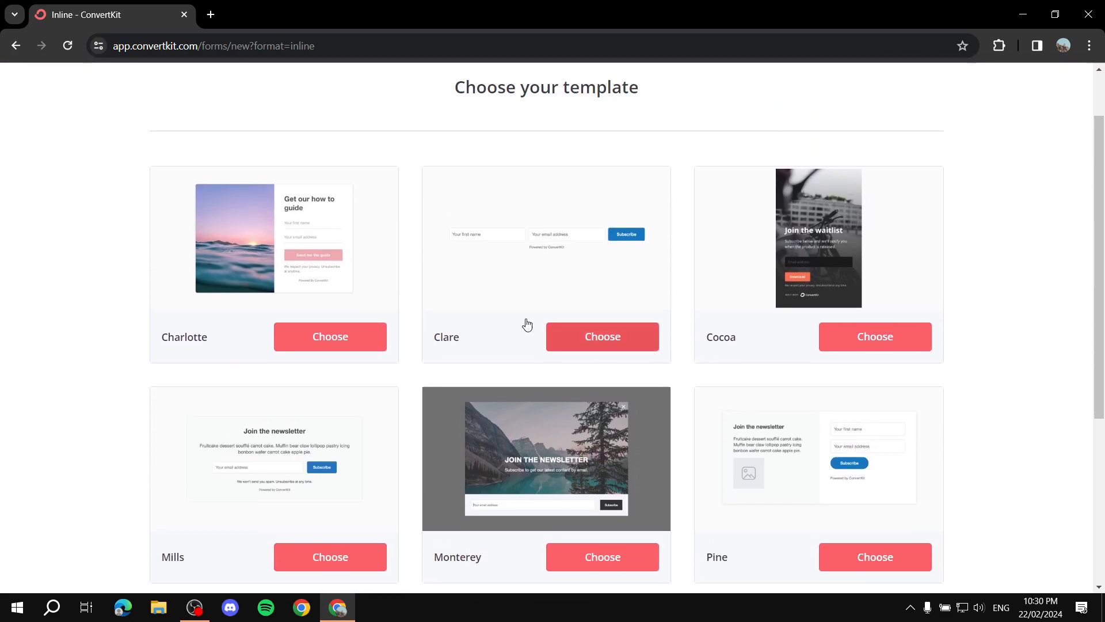
scroll(829, 306, "down", 2)
scroll(898, 426, "up", 1)
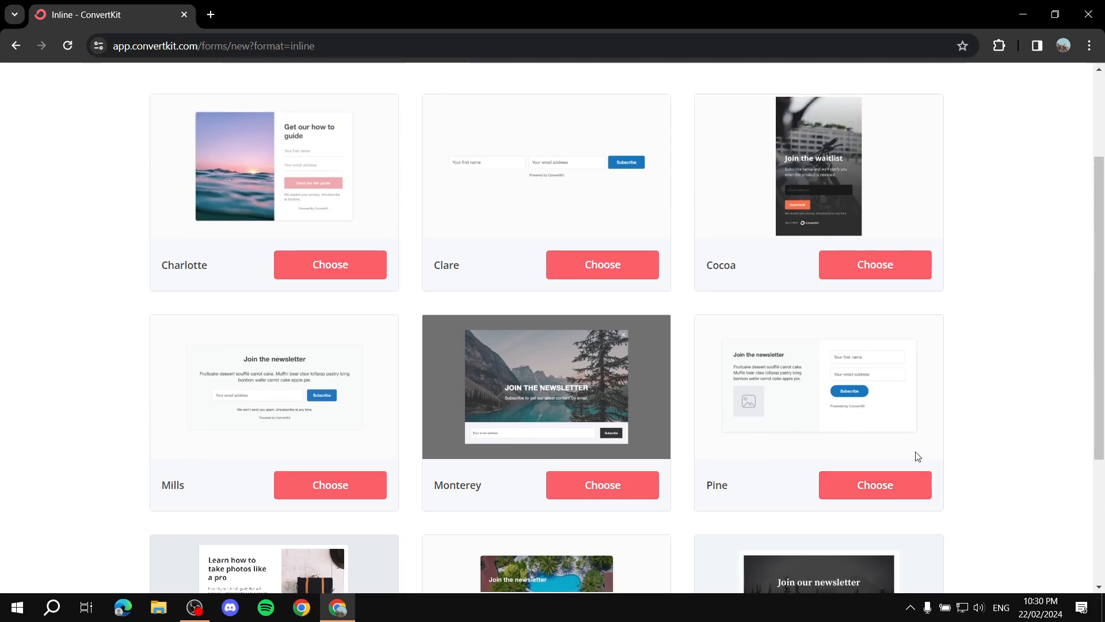
left_click(893, 486)
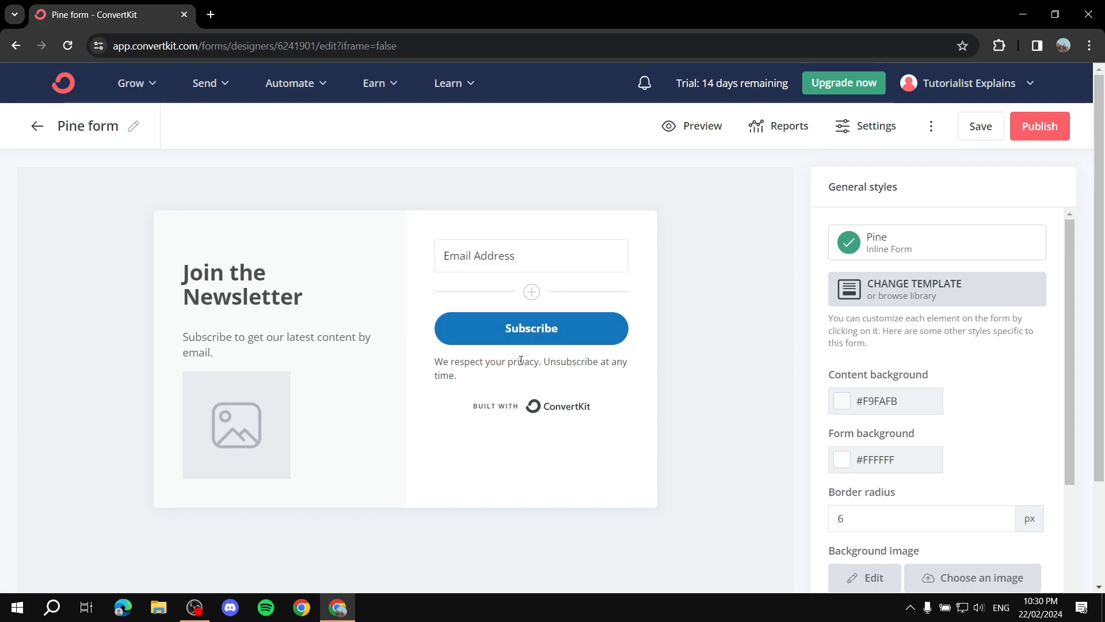
- Change the label of the form's email address field to "Email"
left_click(517, 261)
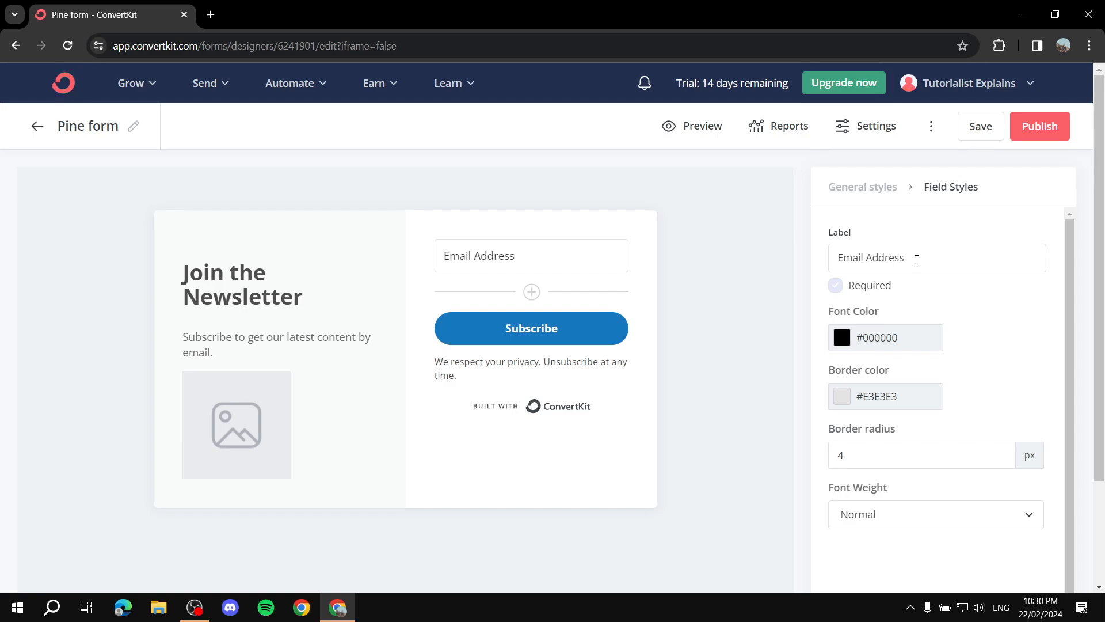
left_click_drag(905, 257, 788, 260)
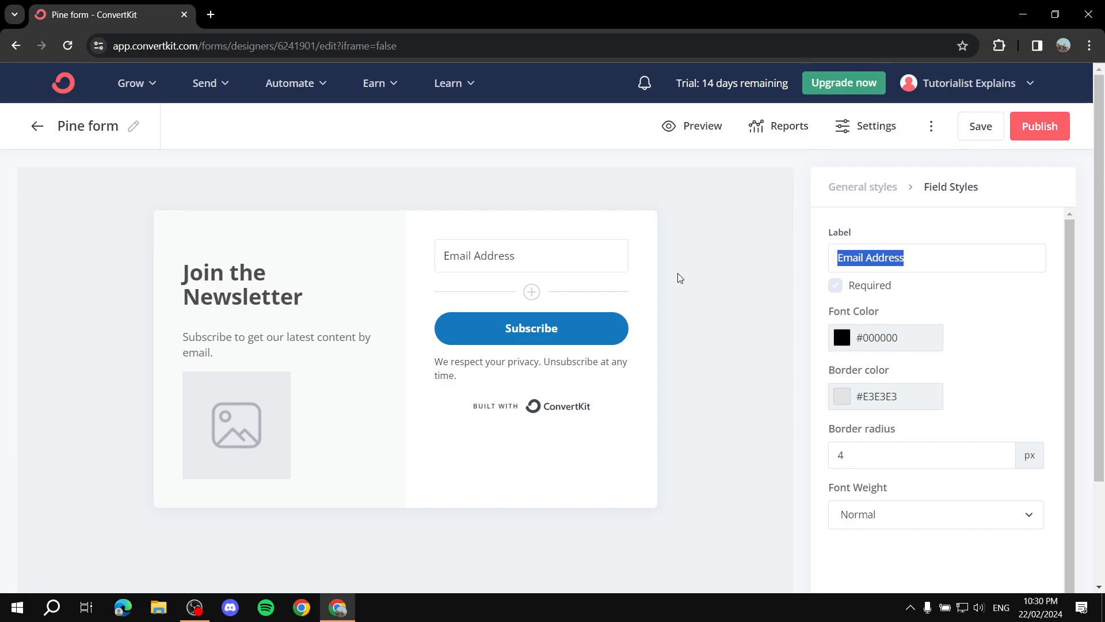
type("Email")
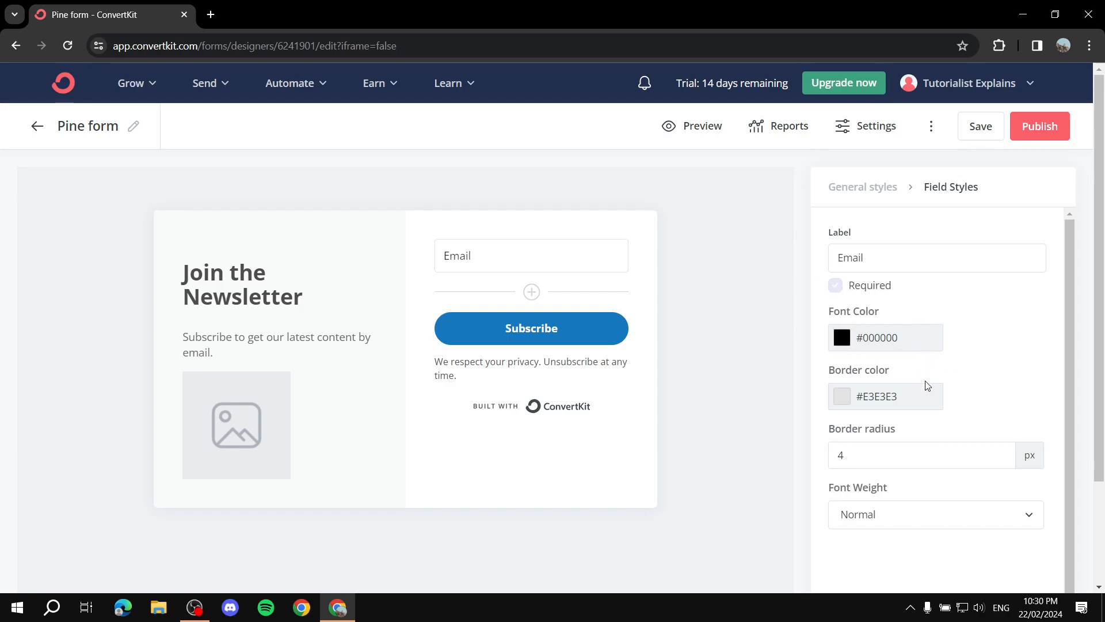
scroll(921, 426, "down", 1)
scroll(875, 403, "up", 1)
- Set the Subscribe button's background color to the yellow-green #BFBD22
left_click(531, 341)
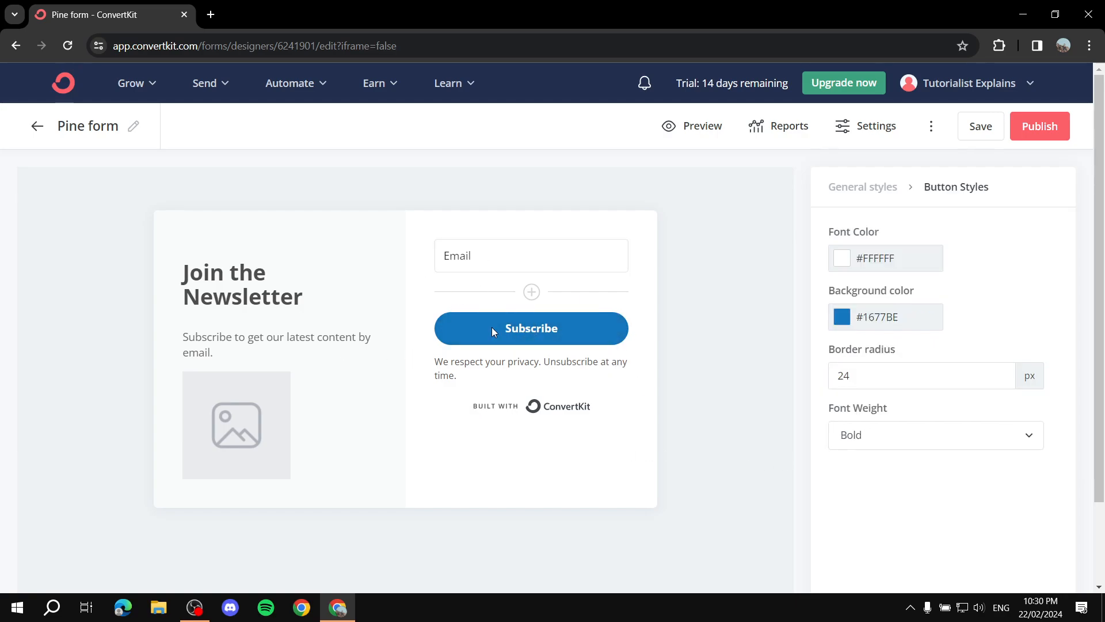
left_click(841, 317)
left_click_drag(956, 410, 964, 443)
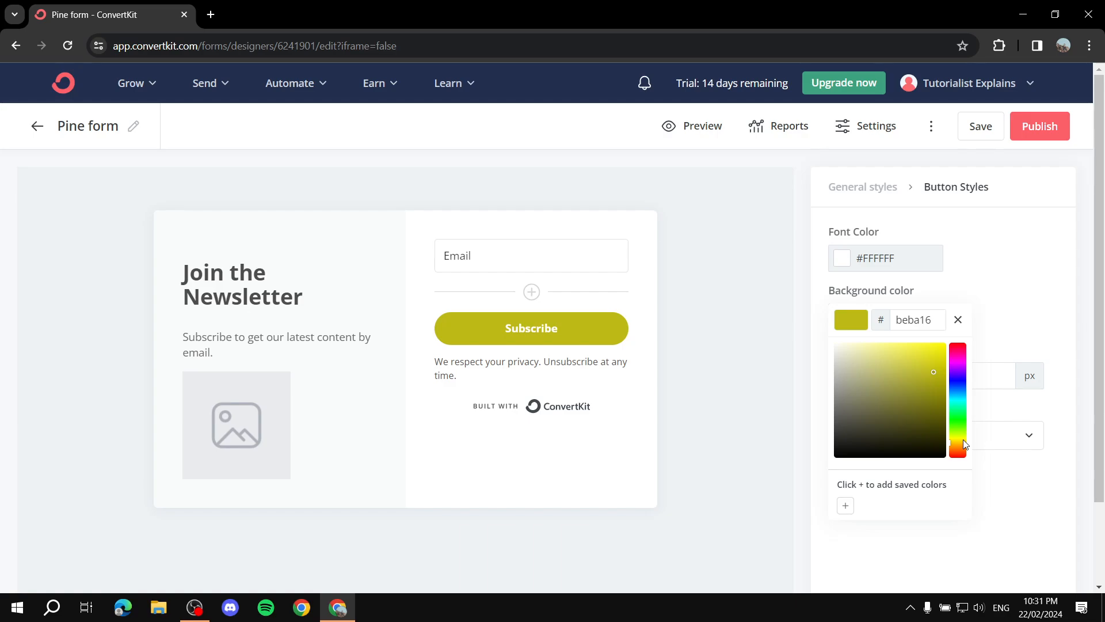
mouse_move(933, 371)
left_mouse_down()
mouse_move(931, 357)
mouse_move(927, 372)
left_mouse_up()
double_click(915, 319)
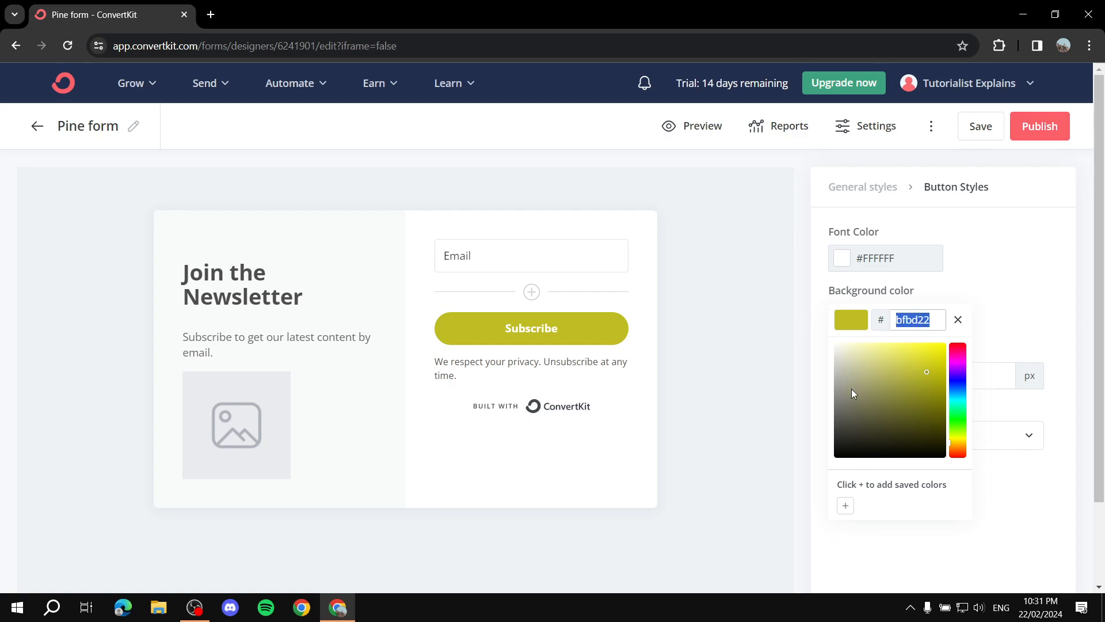
left_click(683, 407)
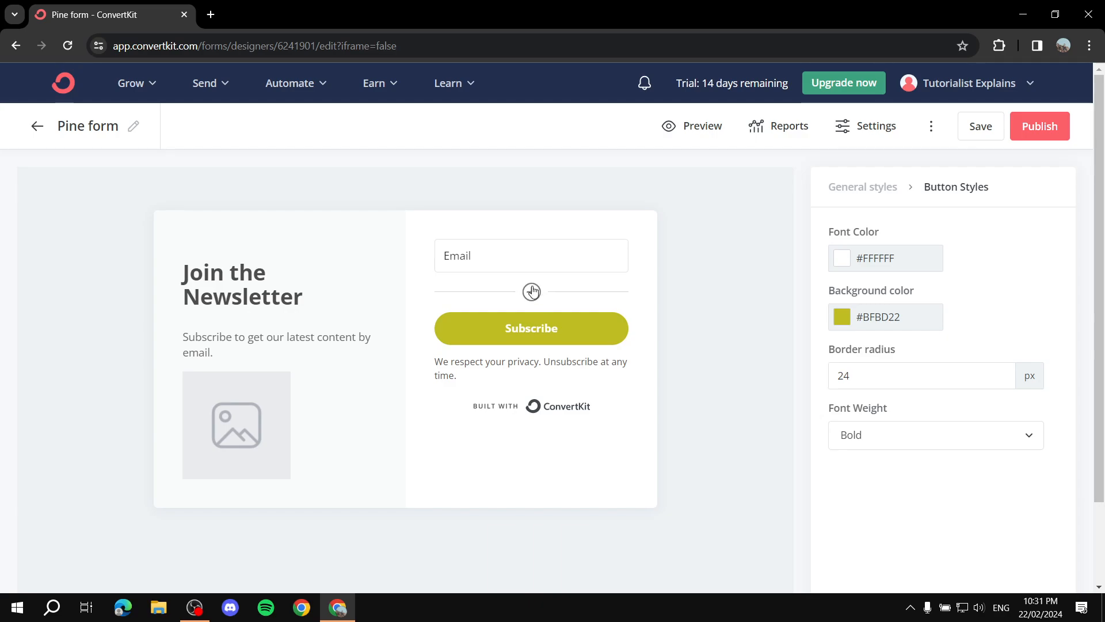
- Add a custom field to the form, assign it to First Name, and place it above the Email field
left_click(495, 256)
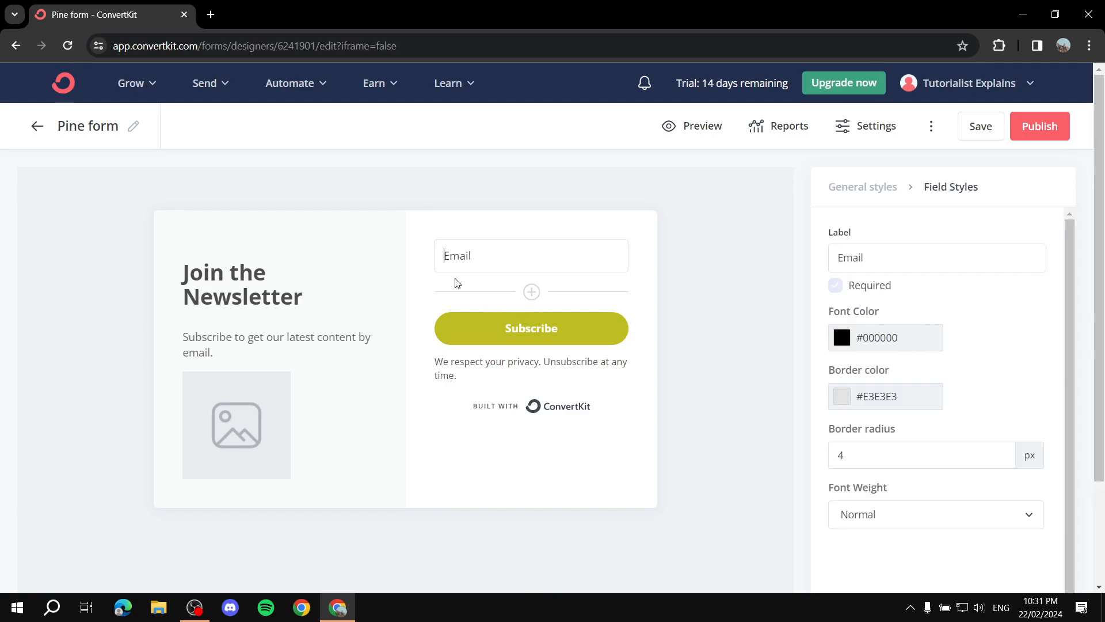
left_click(531, 291)
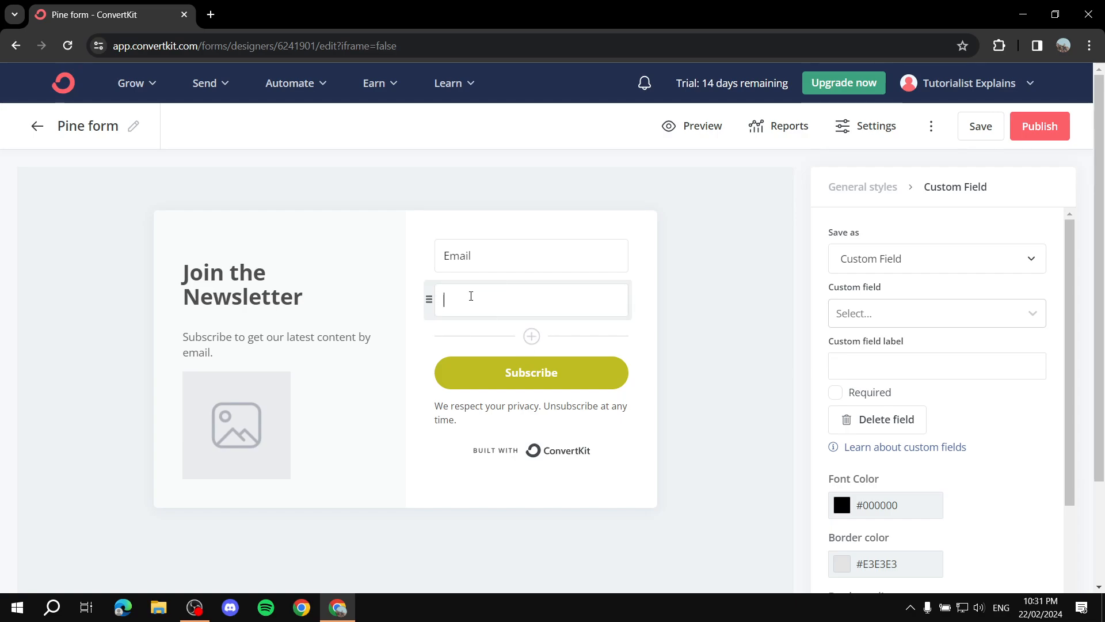
left_click(952, 316)
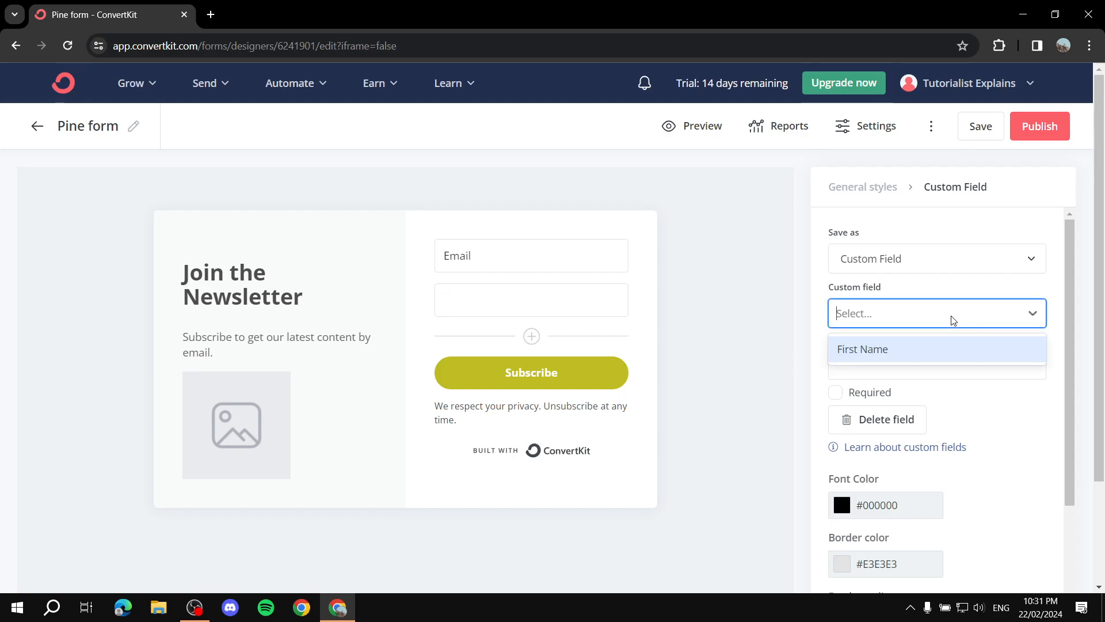
left_click(881, 357)
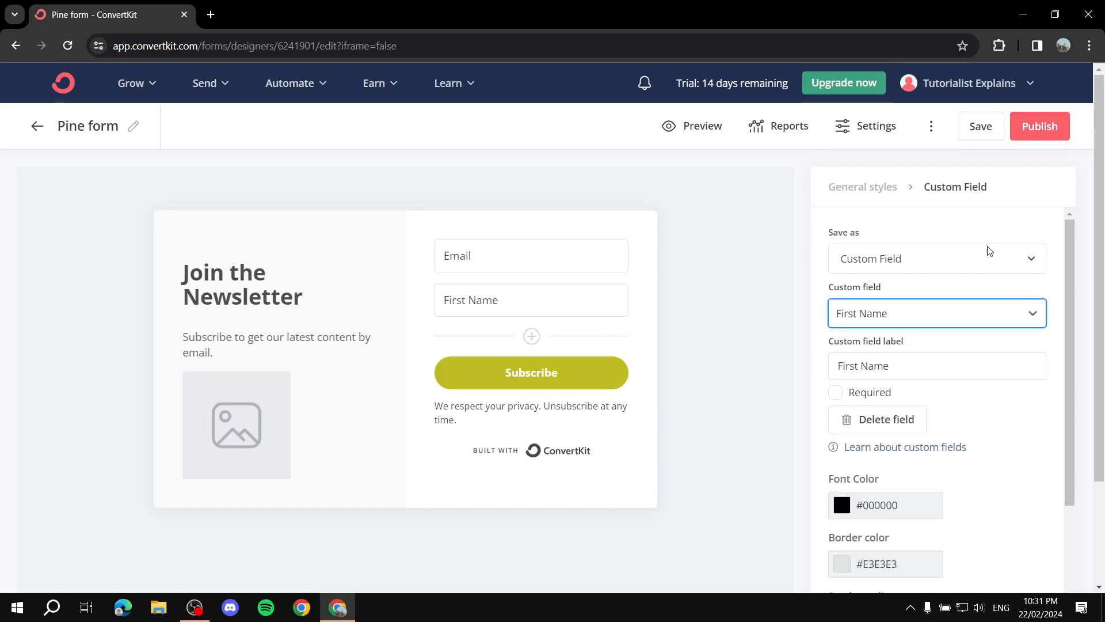
scroll(990, 288, "down", 3)
scroll(950, 322, "up", 1)
scroll(927, 397, "down", 1)
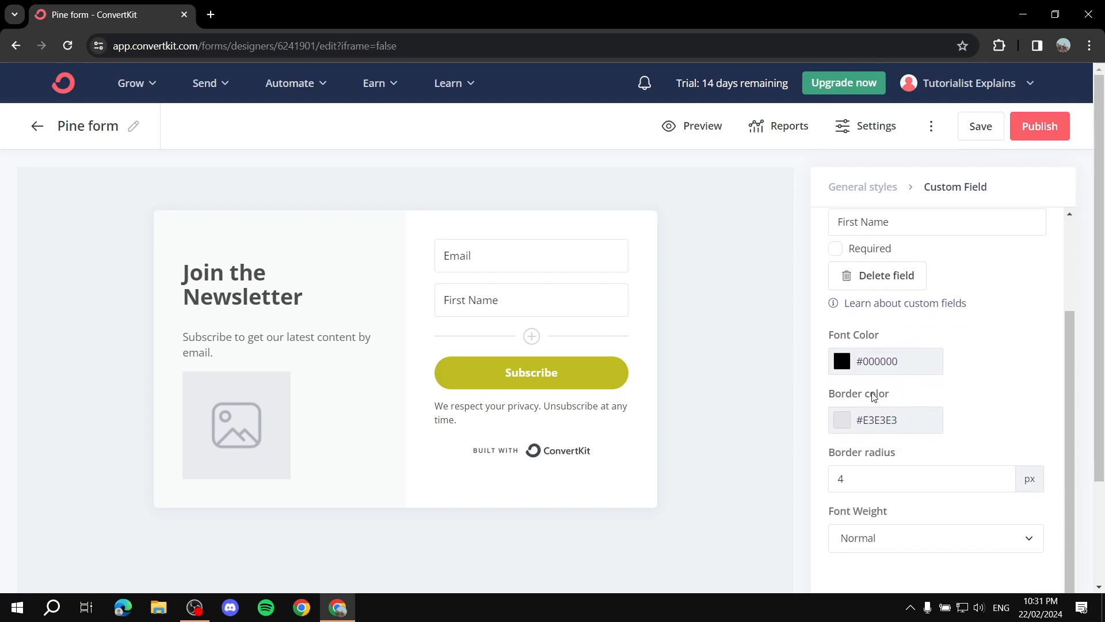
scroll(965, 372, "down", 1)
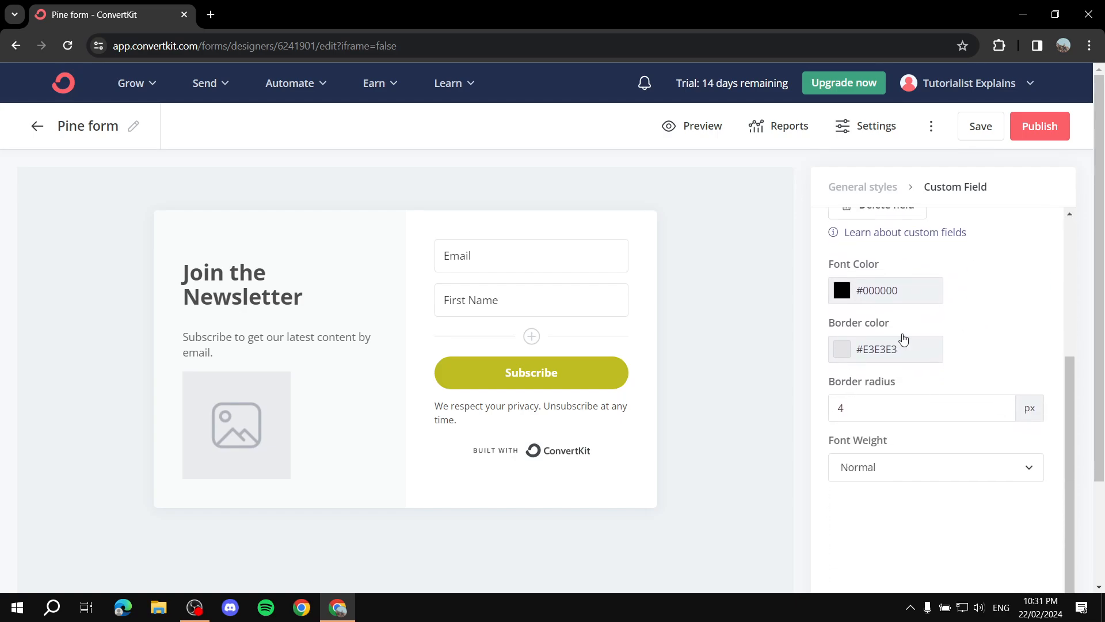
scroll(878, 407, "up", 3)
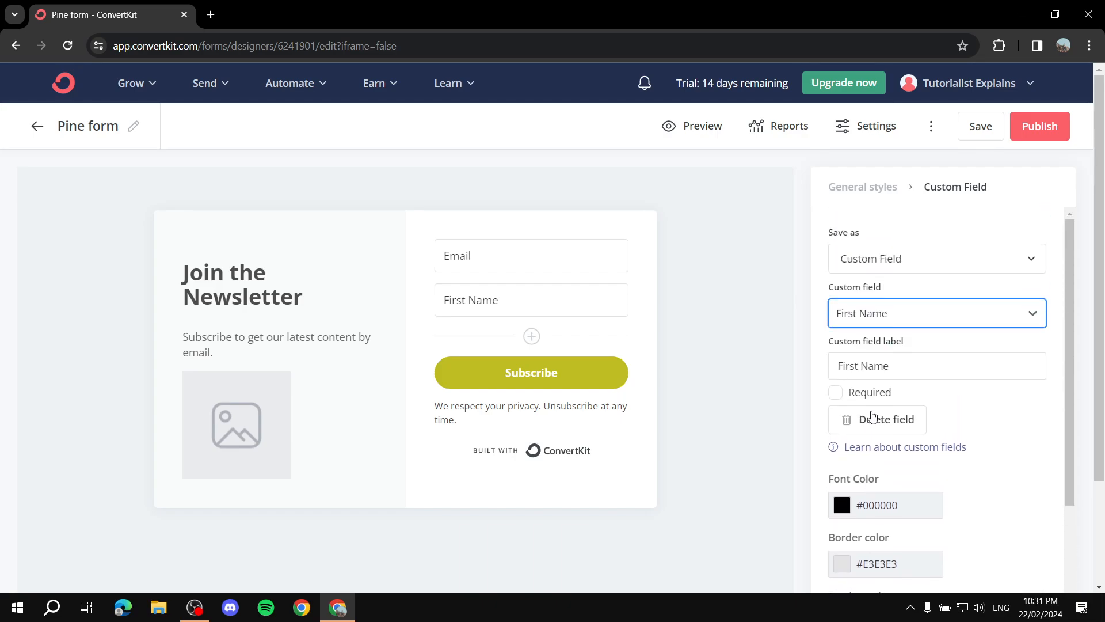
left_click_drag(422, 304, 434, 253)
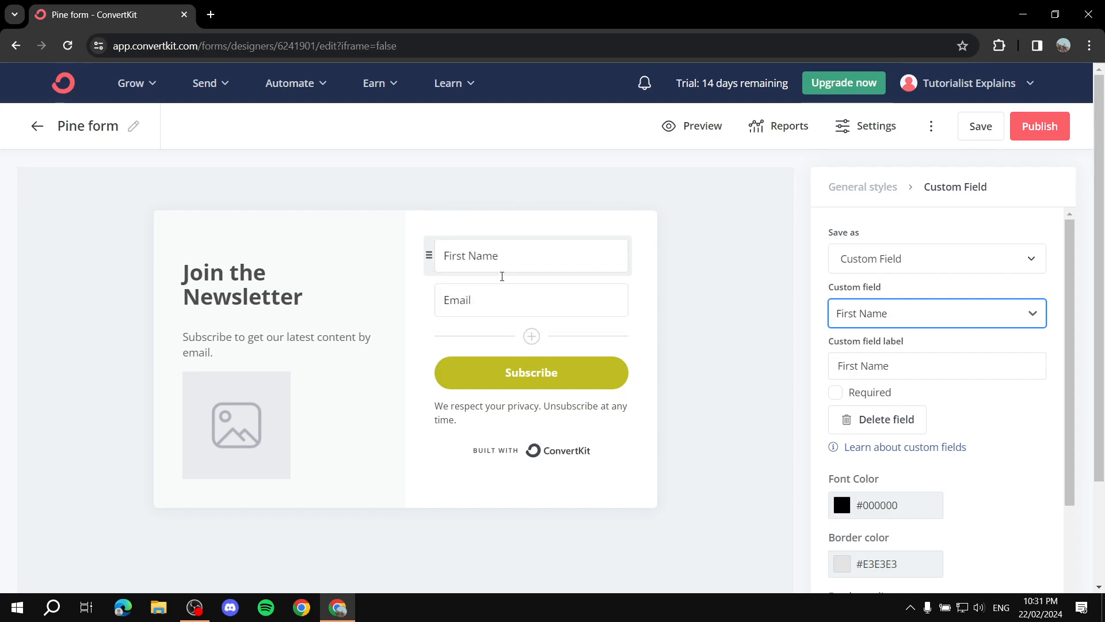
- Replace the form's heading "Join the Newsletter" with "Join now"
left_click(575, 418)
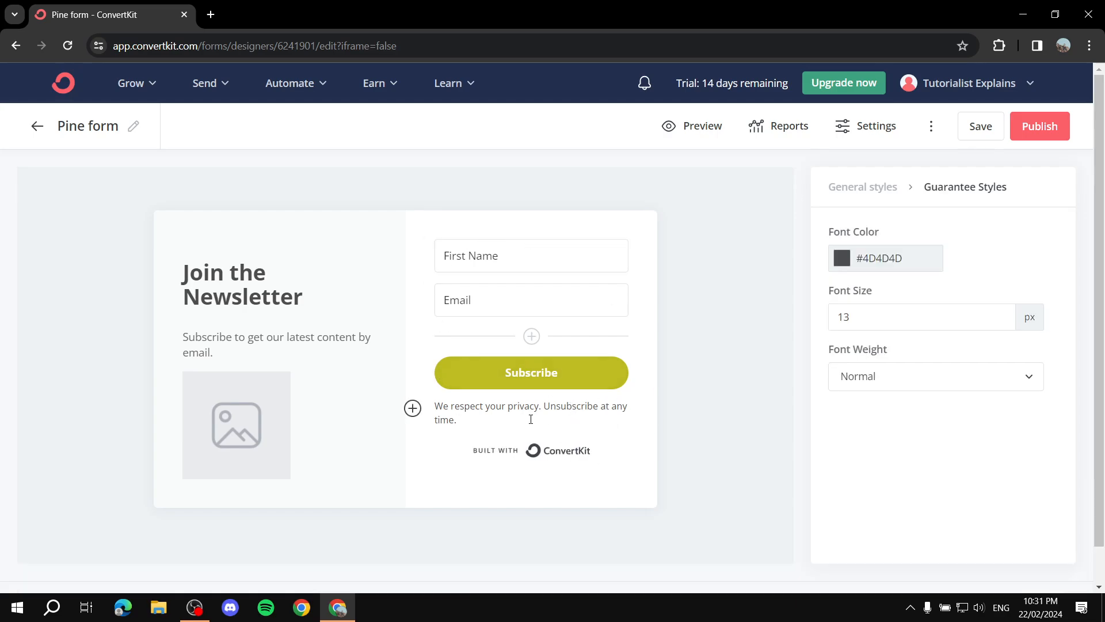
left_click_drag(528, 419, 554, 418)
left_click_drag(304, 304, 155, 264)
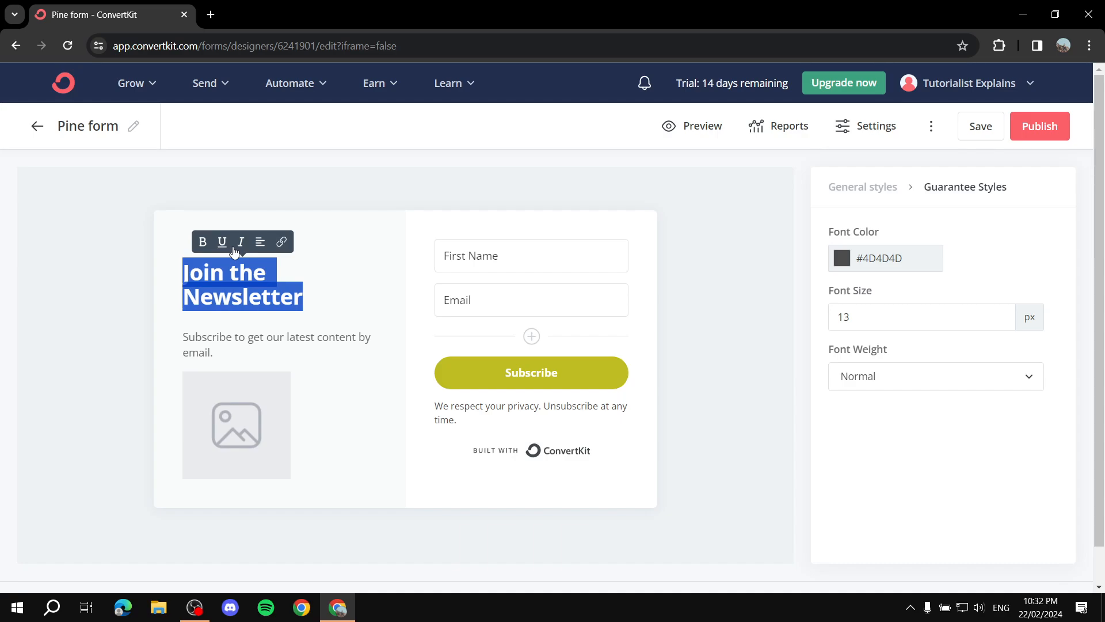
key("BackSpace")
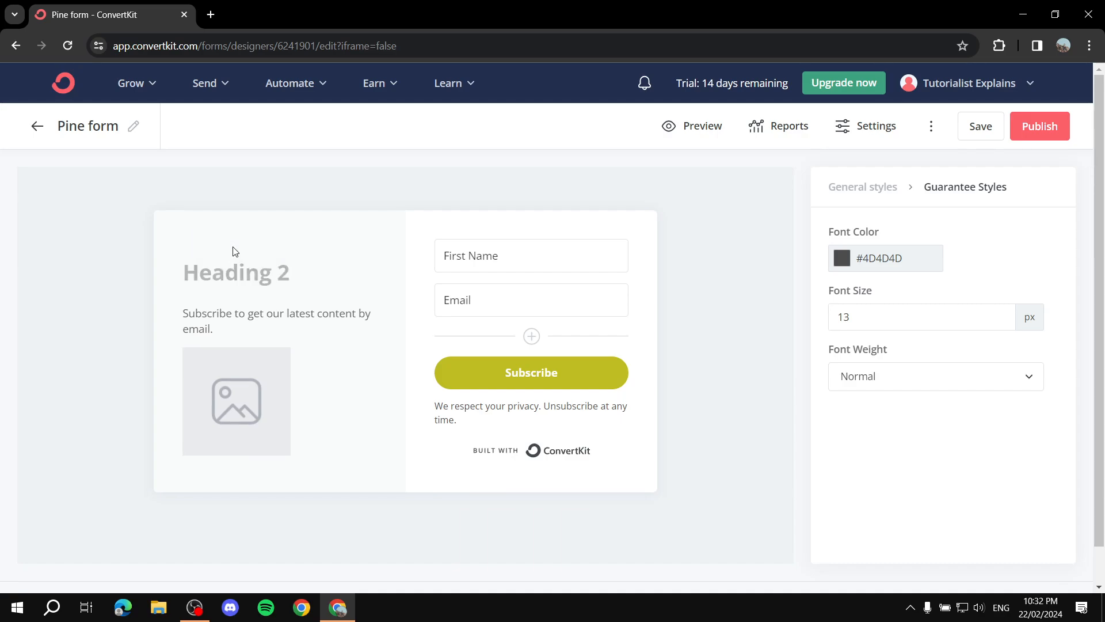
type("Join now")
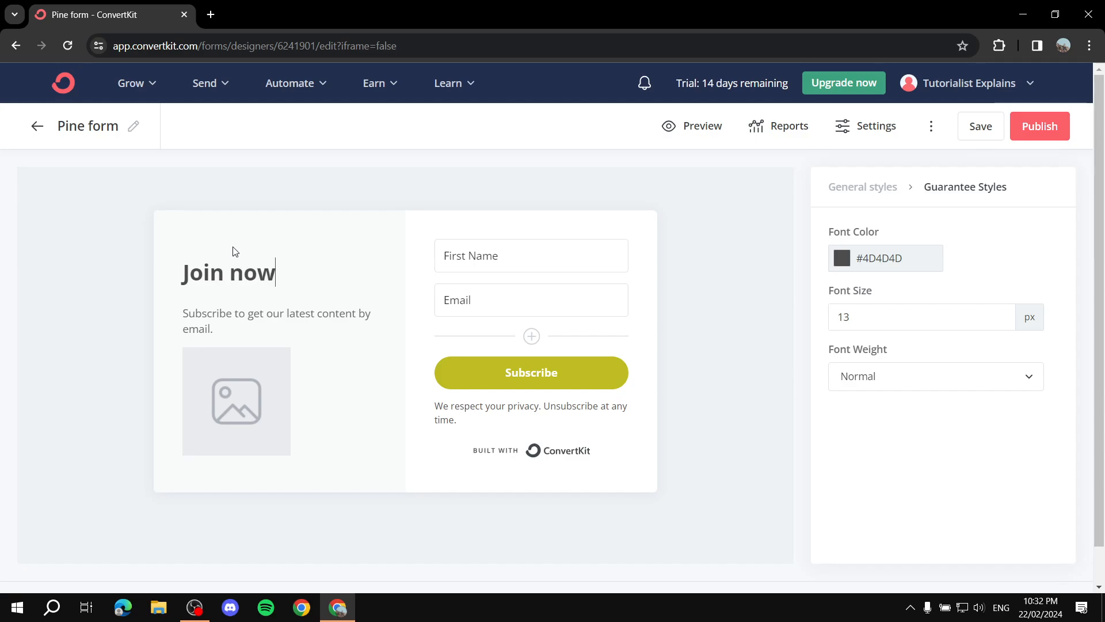
left_click(306, 317)
left_click_drag(306, 317, 148, 317)
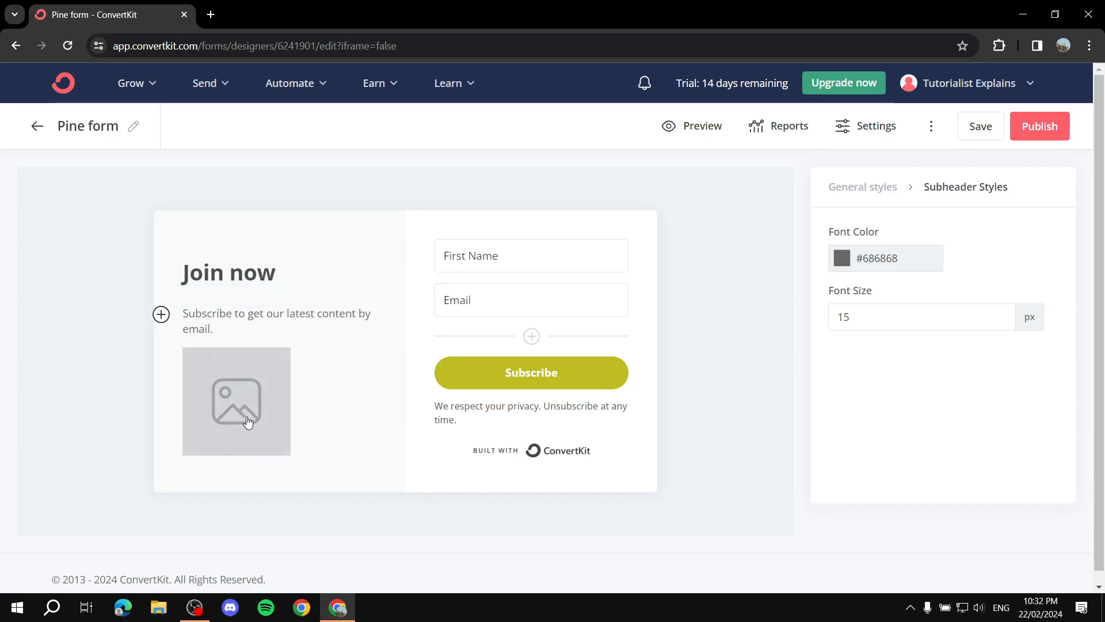
- Look through the image sources for the form's picture placeholder, including the Unsplash library, without choosing an image
left_click(264, 406)
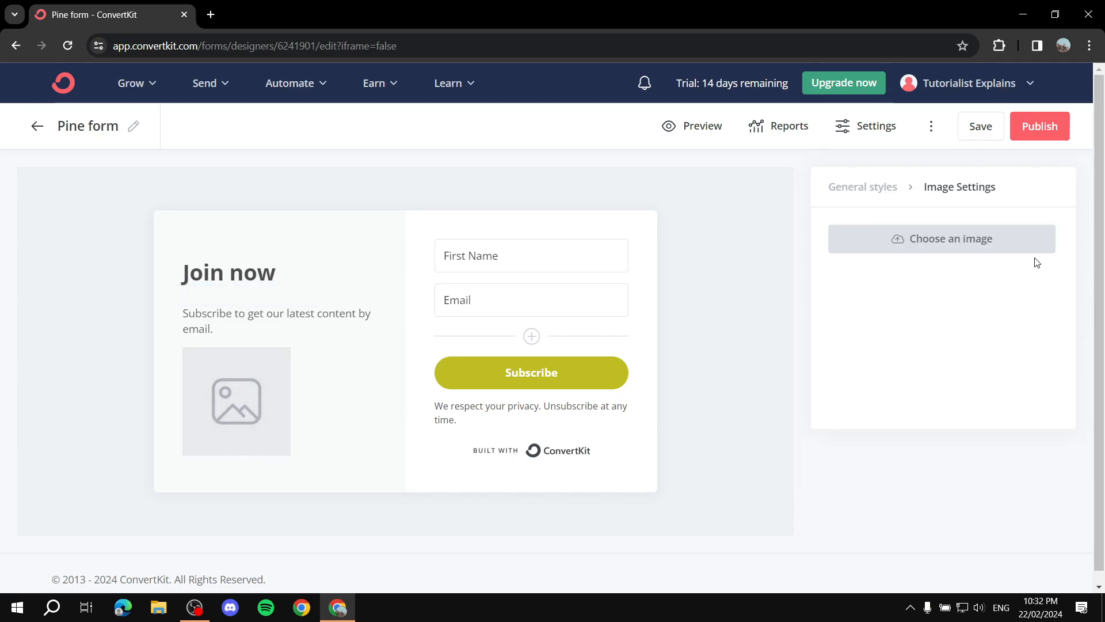
left_click(960, 245)
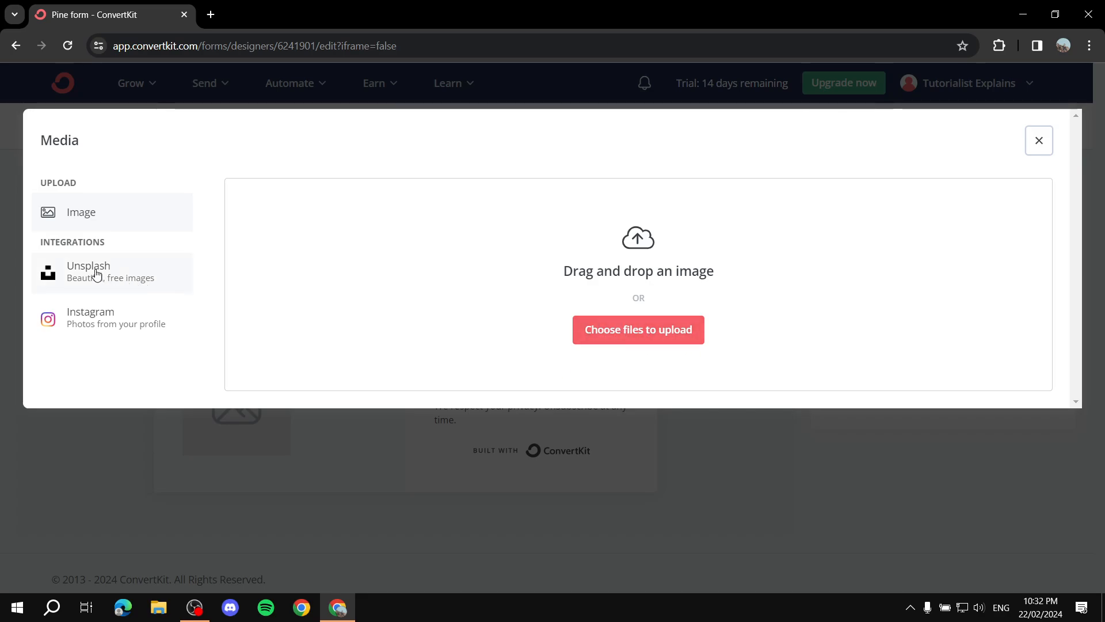
left_click(161, 273)
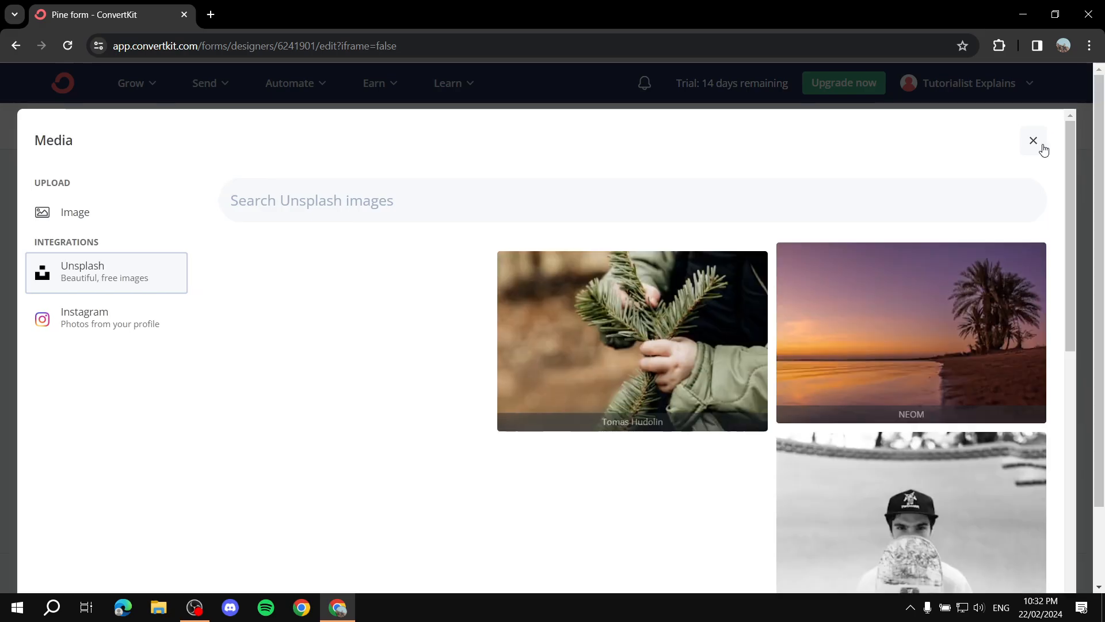
left_click(1039, 142)
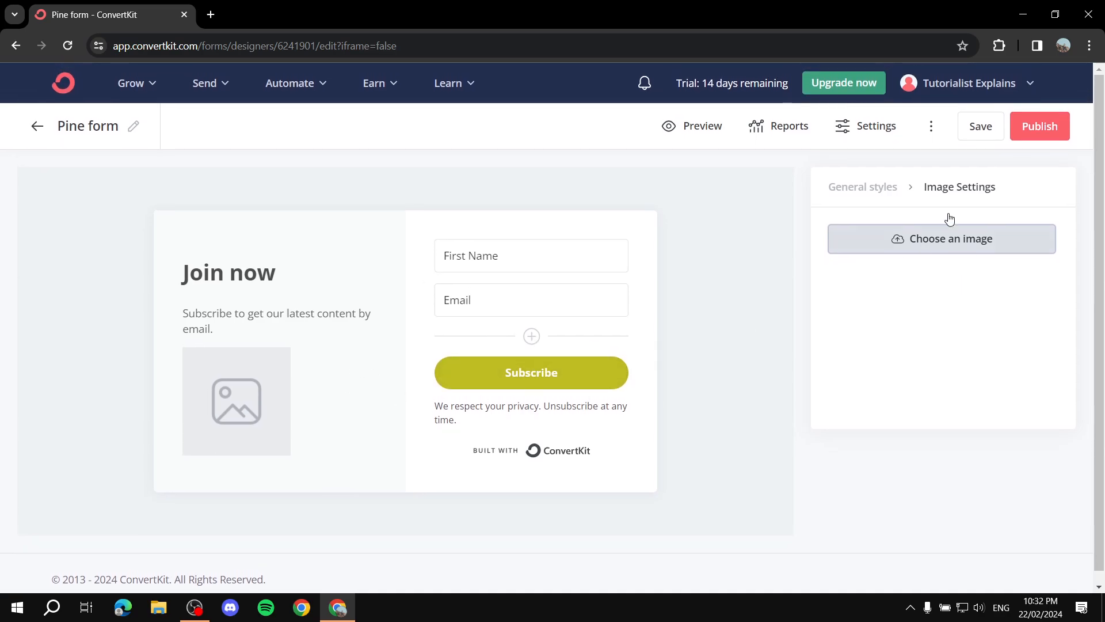
- Open the form's incentive settings, view the Download option, and keep URL as the redirect after confirming
left_click(870, 128)
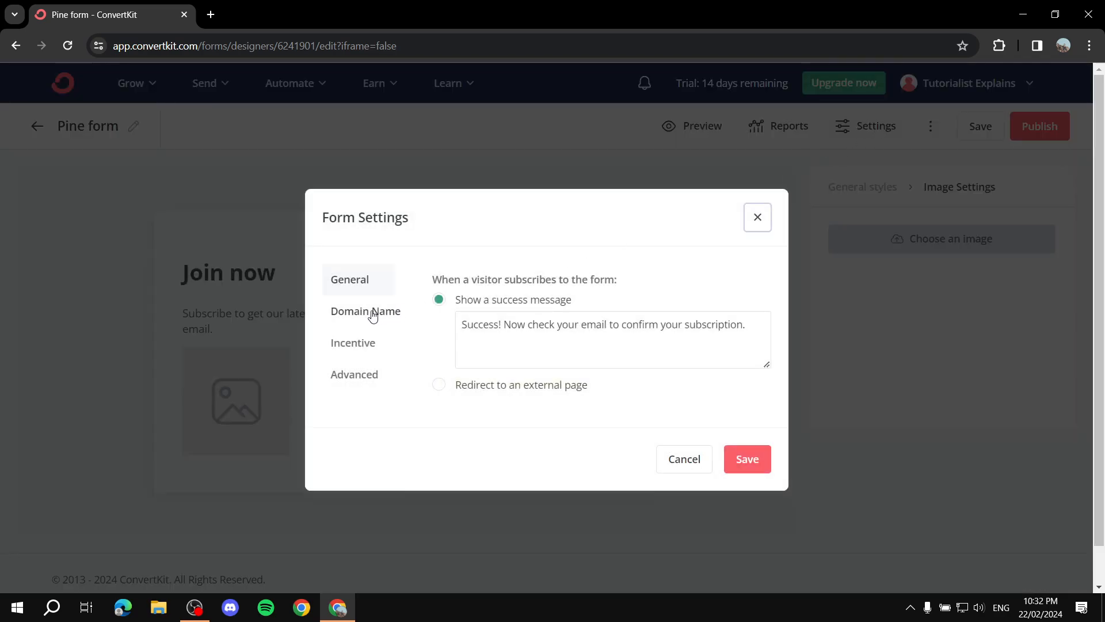
left_click(353, 344)
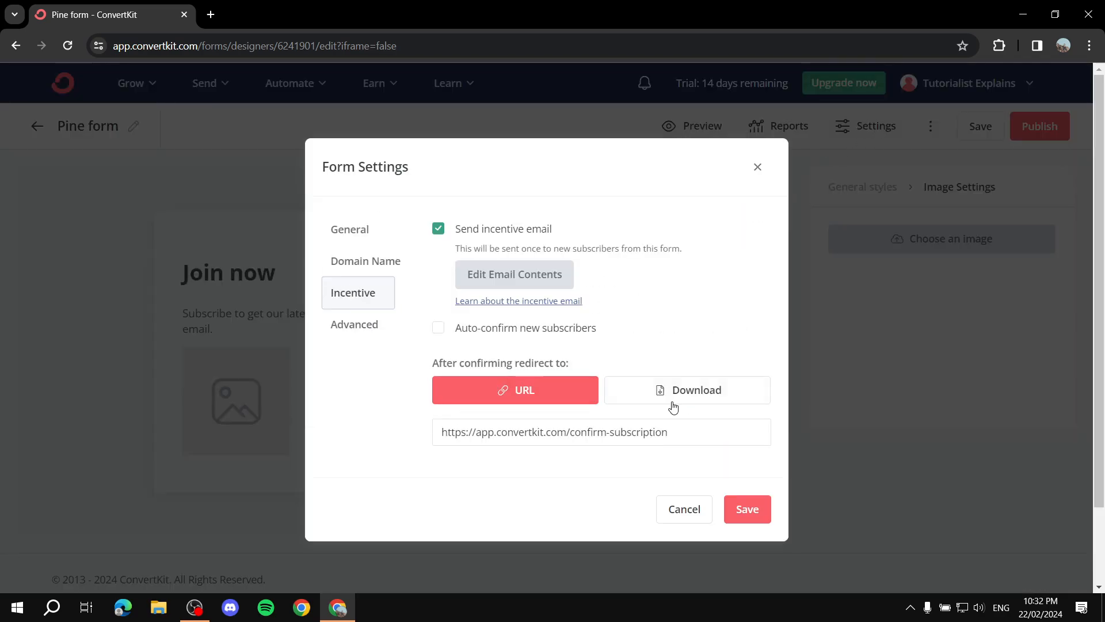
left_click(691, 397)
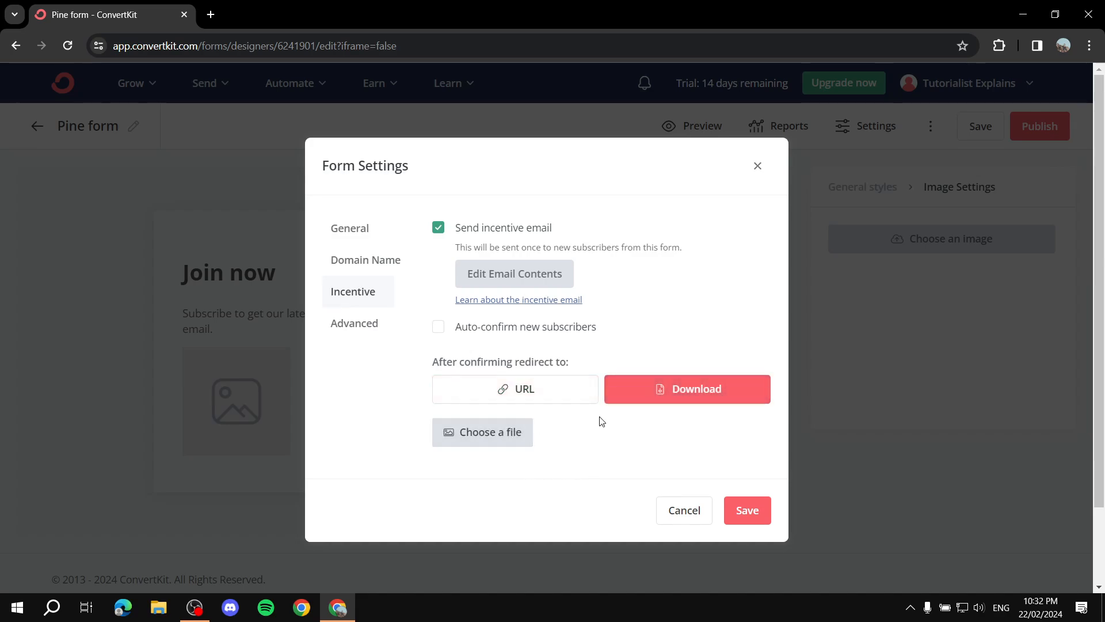
left_click(497, 398)
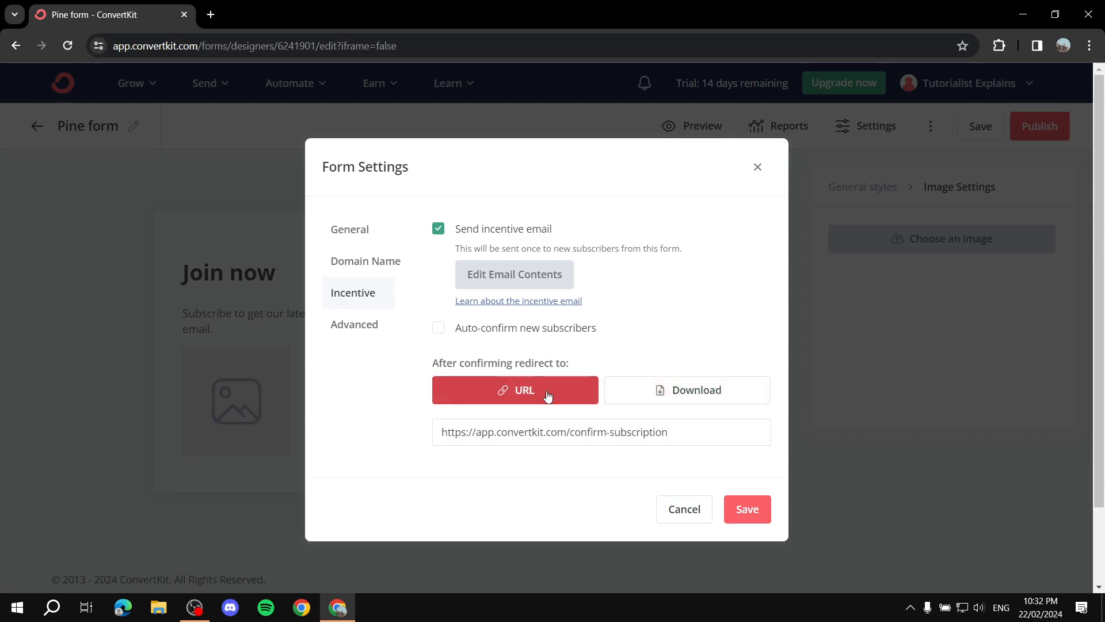
- Open the incentive email's contents and set the "Confirm your subscription" button's background color to BFBD22
left_click(521, 276)
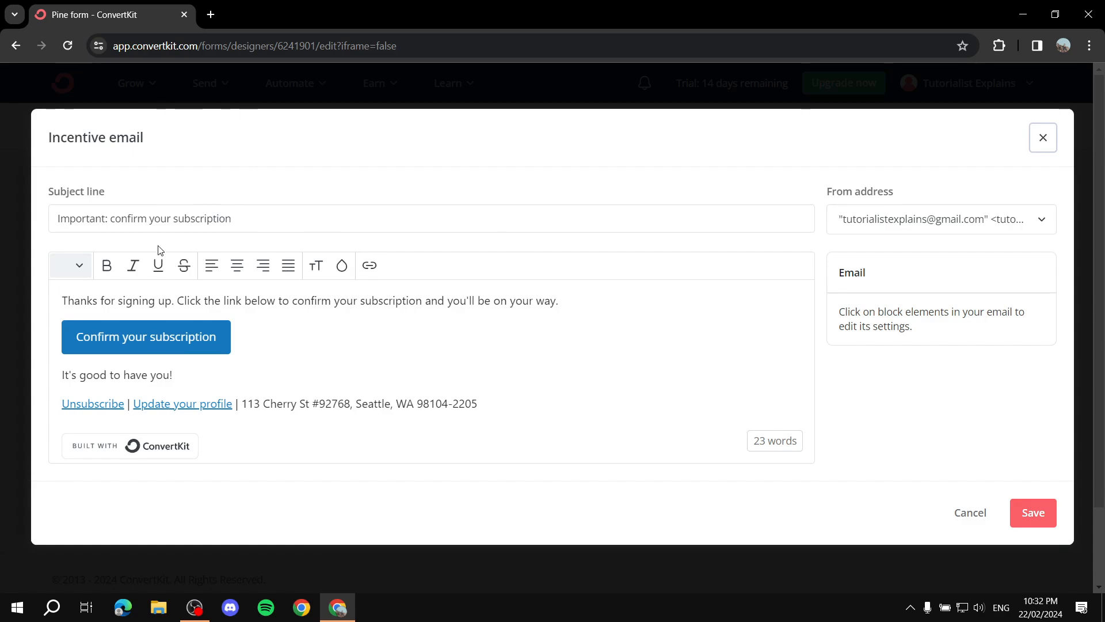
left_click_drag(256, 213, 1, 220)
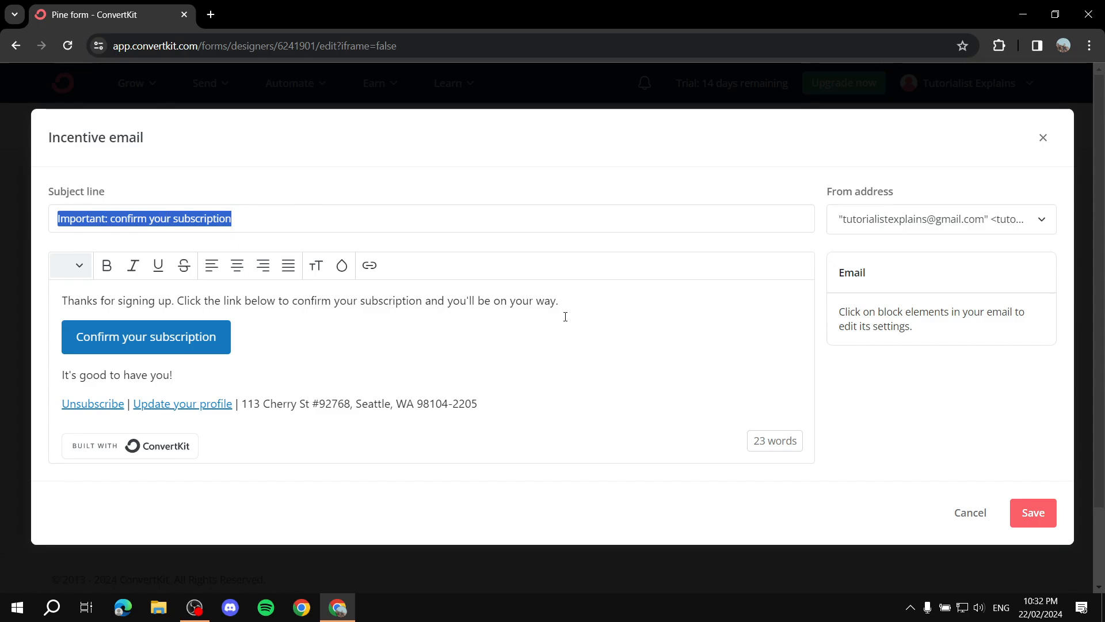
left_click_drag(565, 317, 58, 301)
left_click(195, 337)
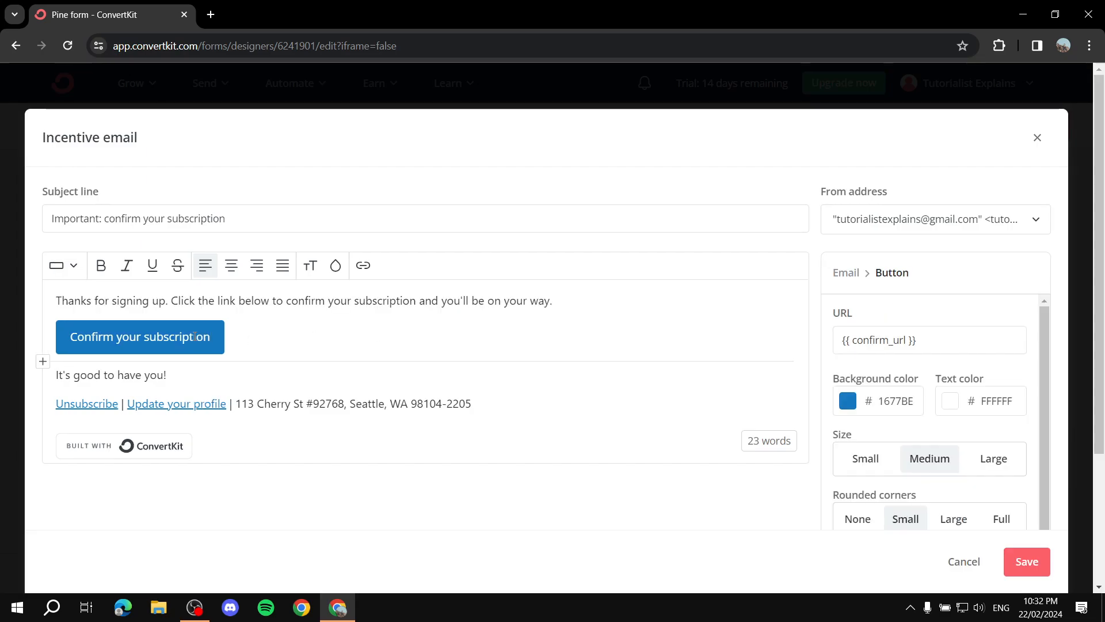
left_click(214, 329)
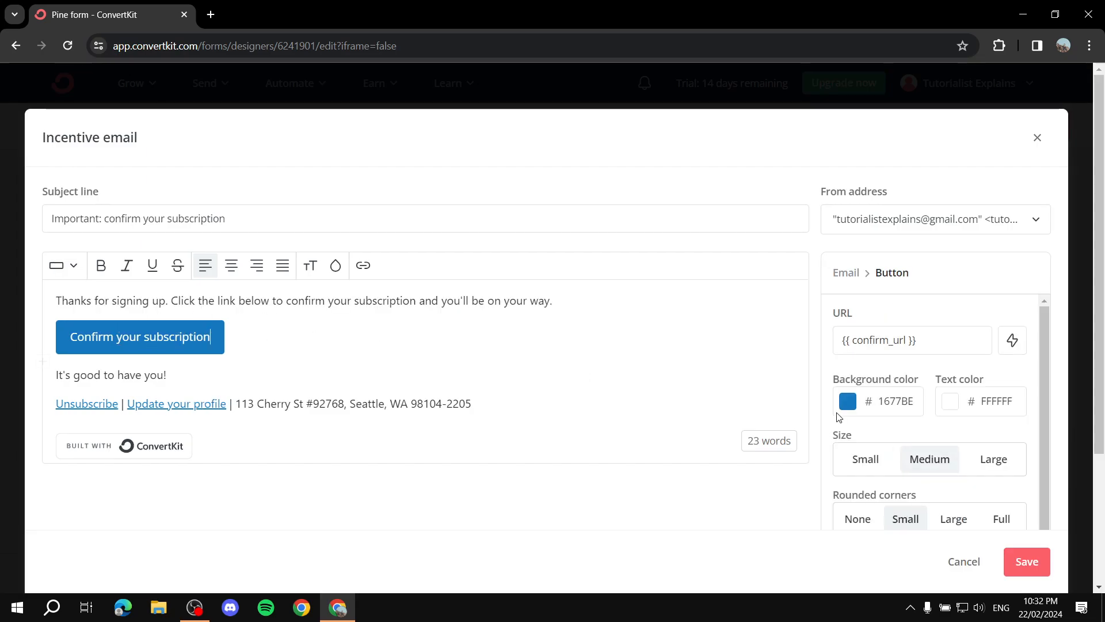
left_click(854, 406)
left_click(927, 402)
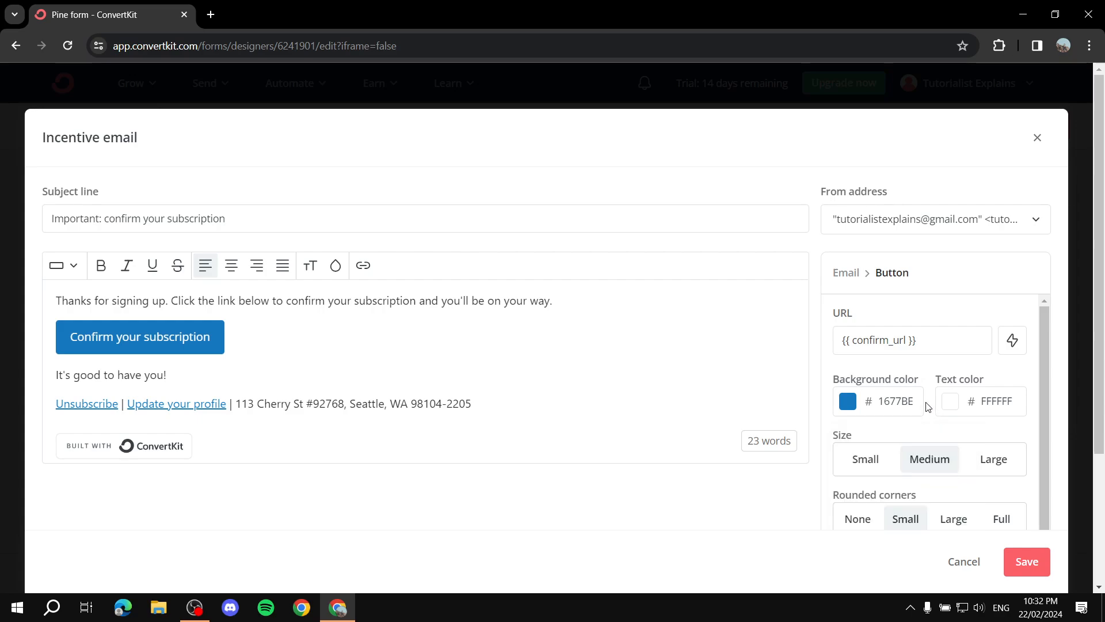
left_click(909, 401)
double_click(910, 401)
type("BFBD22")
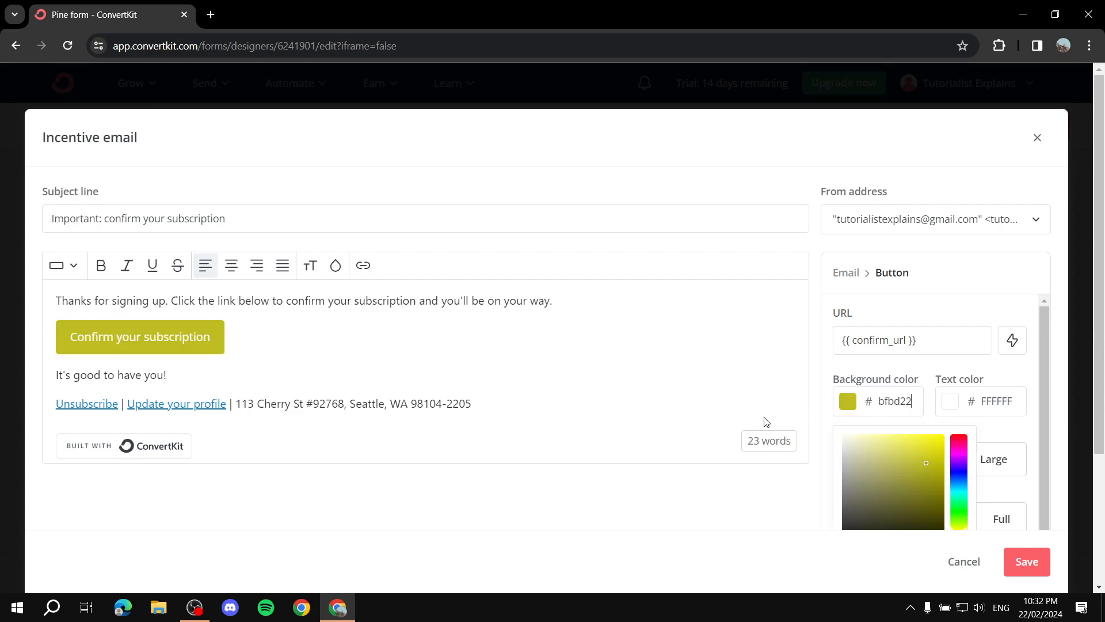
left_click(766, 422)
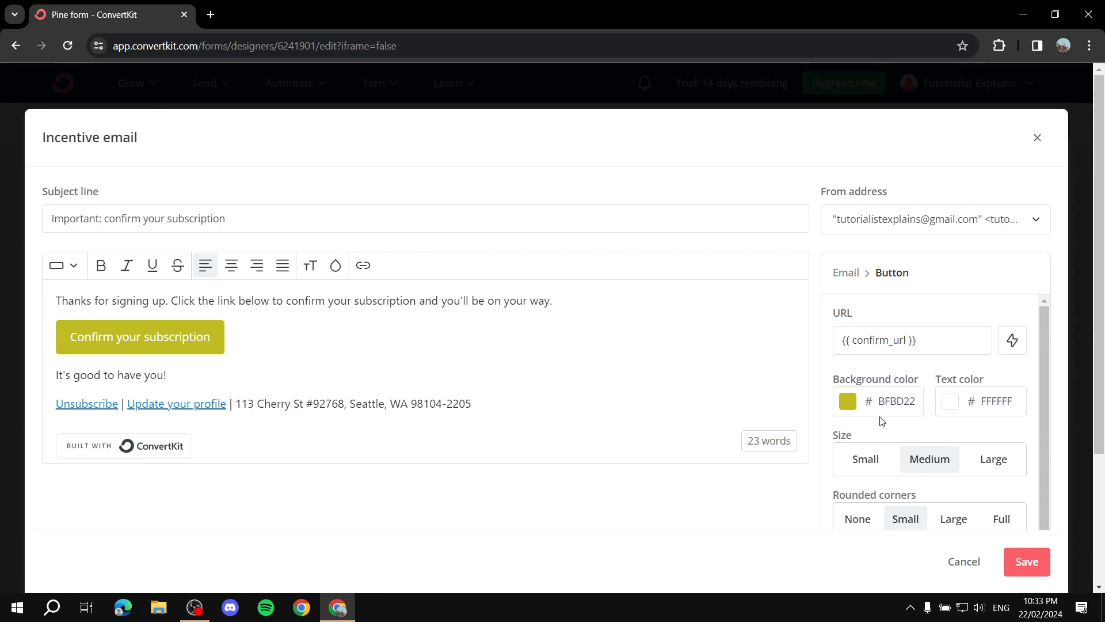
- Examine the incentive email's button settings, closing line, footer address and the hint on editing block elements
scroll(932, 437, "down", 3)
scroll(933, 437, "up", 3)
left_click(182, 375)
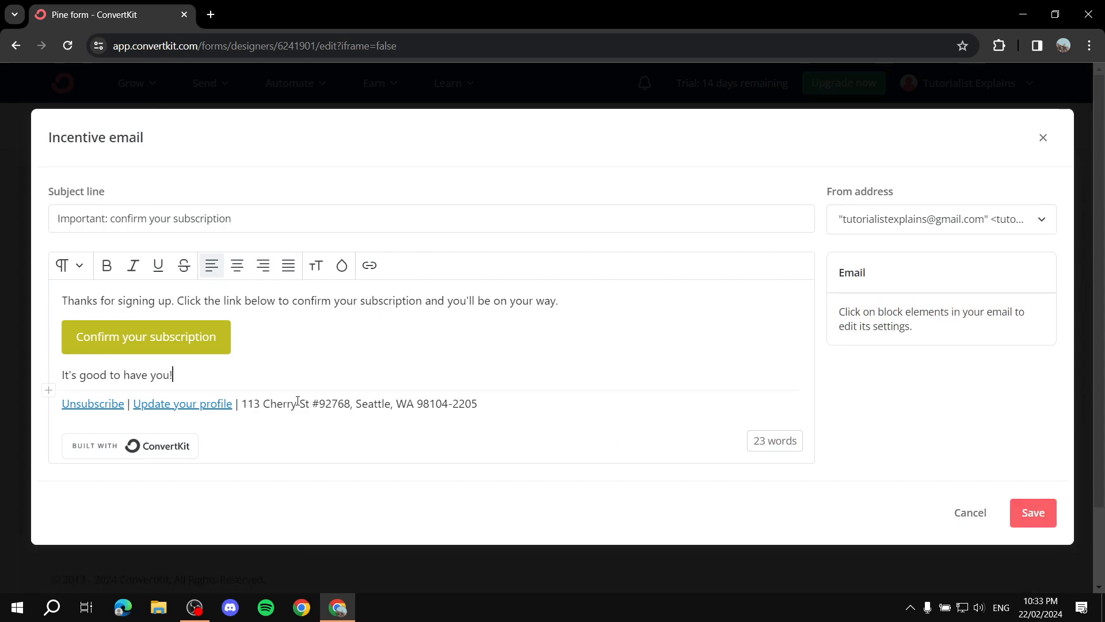
left_click(196, 410)
left_click(355, 15)
left_click_drag(174, 375, 11, 380)
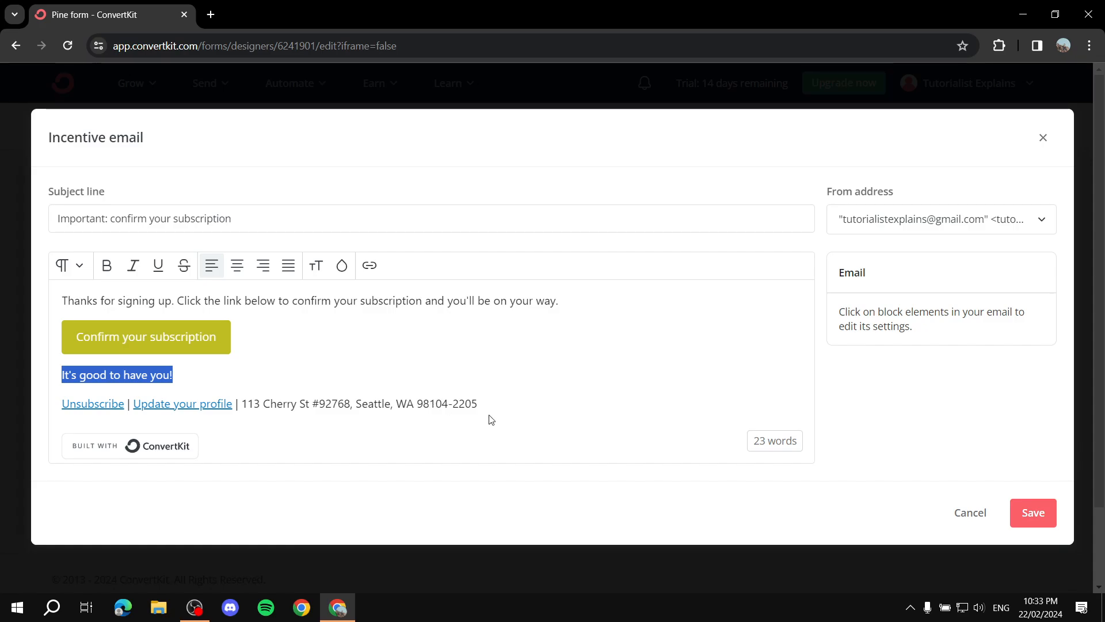
left_click_drag(486, 405, 314, 403)
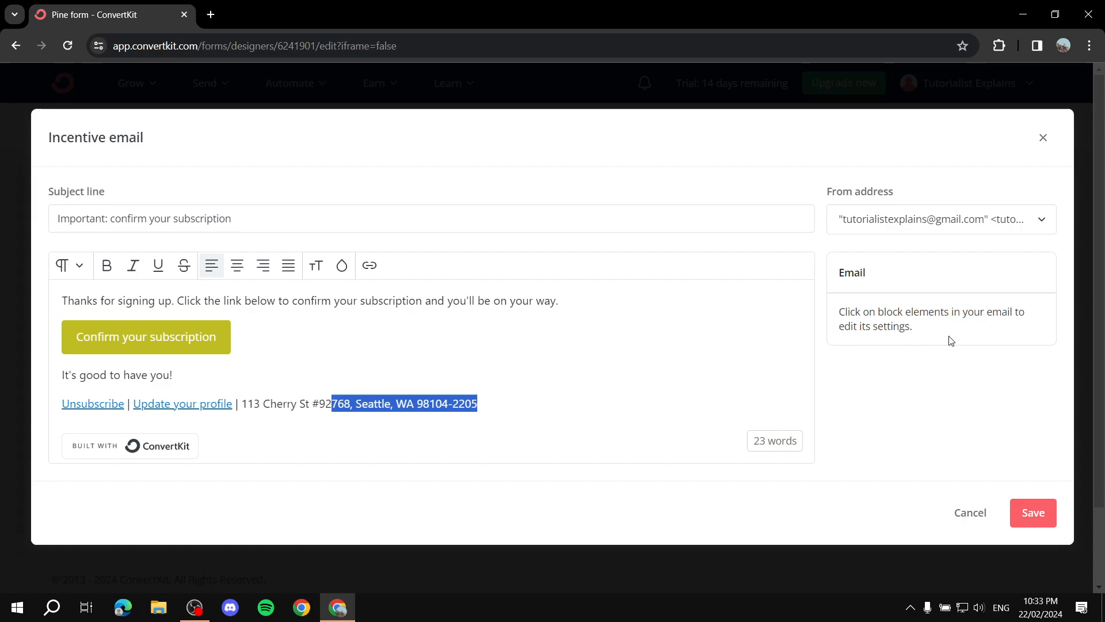
left_click_drag(947, 338, 762, 313)
left_click(755, 319)
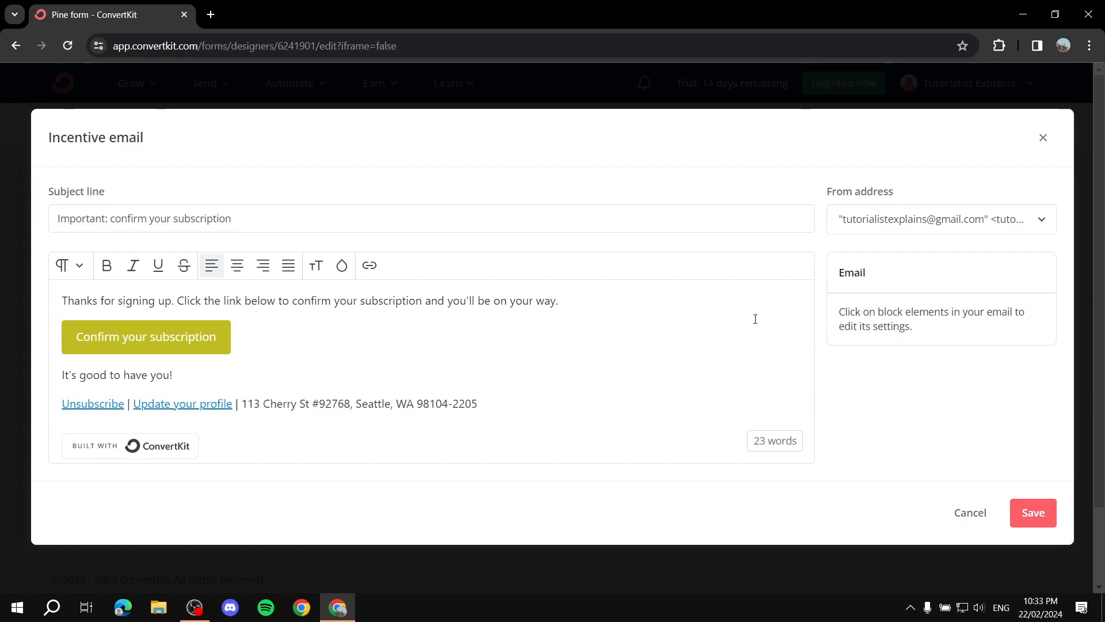
left_click_drag(842, 315, 982, 332)
left_click(743, 305)
left_click(194, 355)
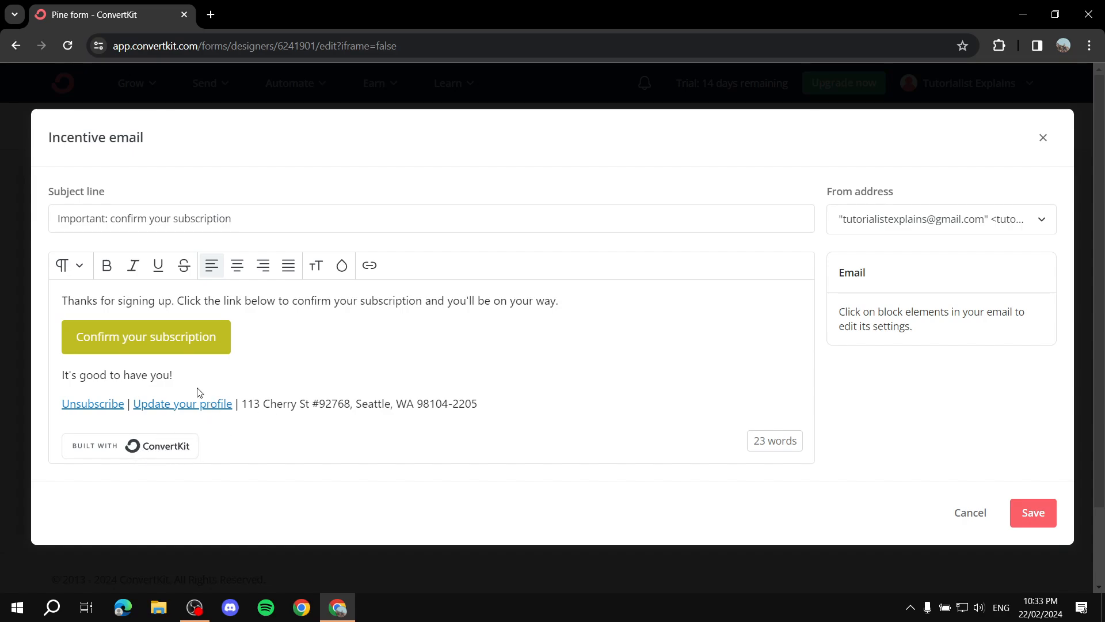
- Delete the characters between "It" and "ou!" in the incentive email's closing line "It's good to have you!"
left_click_drag(150, 375, 153, 375)
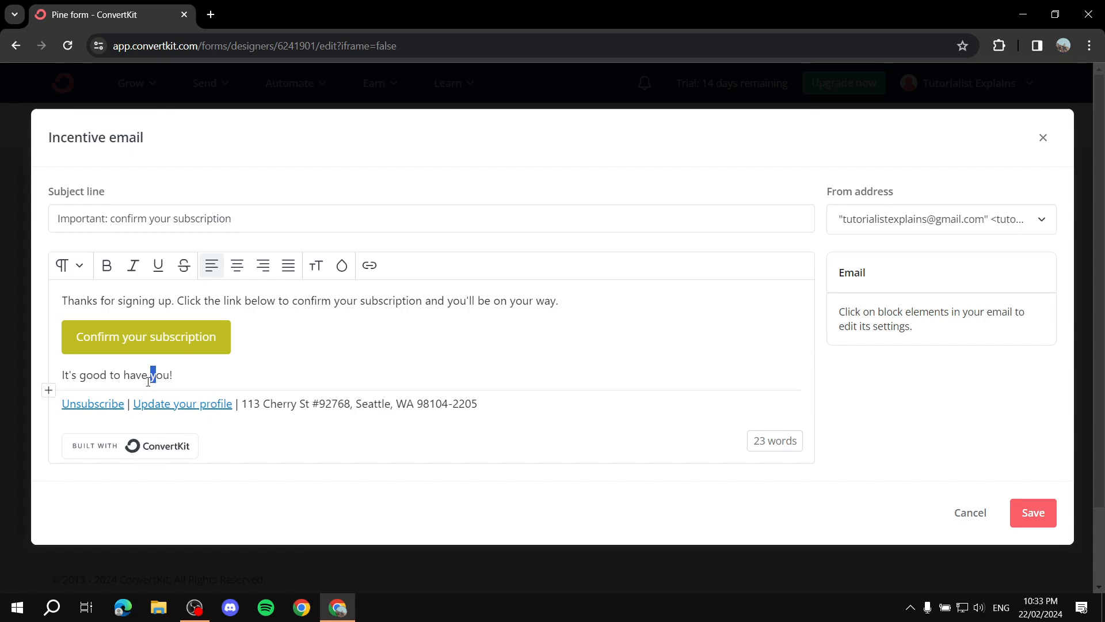
key("BackSpace")
key("BackSpace")
key("BackSpace")
key("BackSpace")
key("BackSpace")
key("BackSpace")
key("BackSpace")
key("BackSpace")
key("BackSpace")
key("BackSpace")
key("BackSpace")
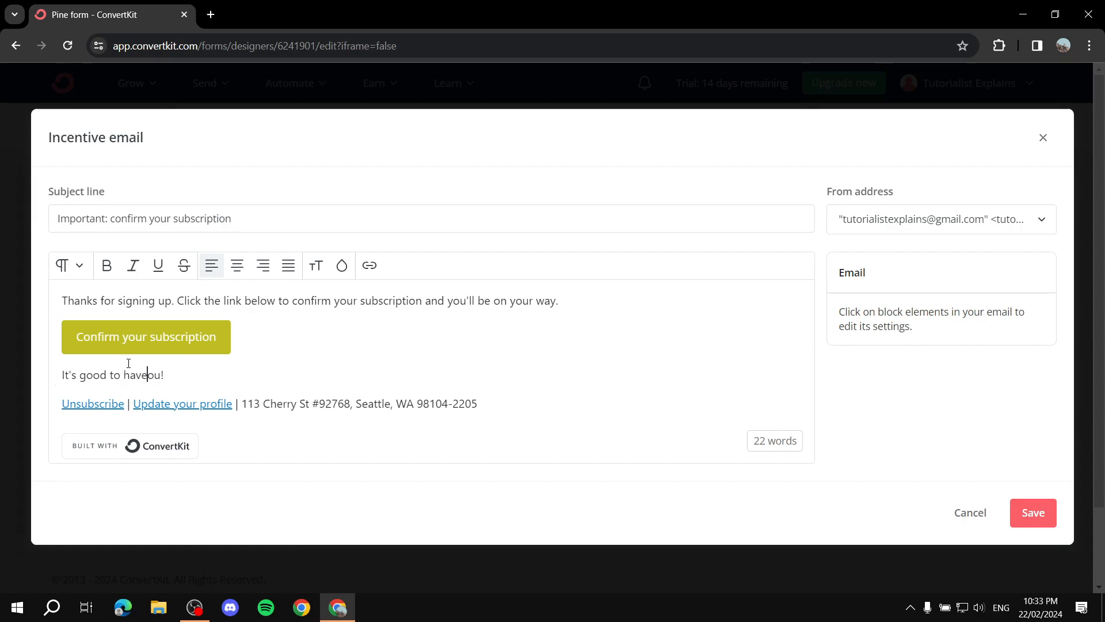
key("BackSpace")
key("BackSpace")
key("BackSpace")
key("BackSpace")
key("BackSpace")
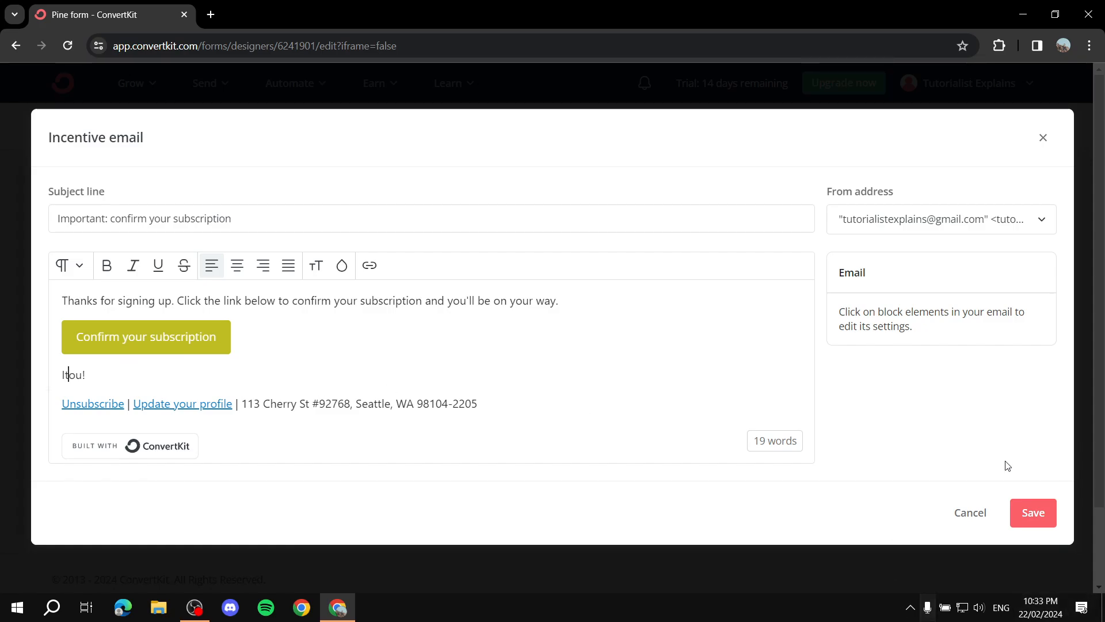
- Save the incentive email, and save the form together with its settings
left_click(1033, 513)
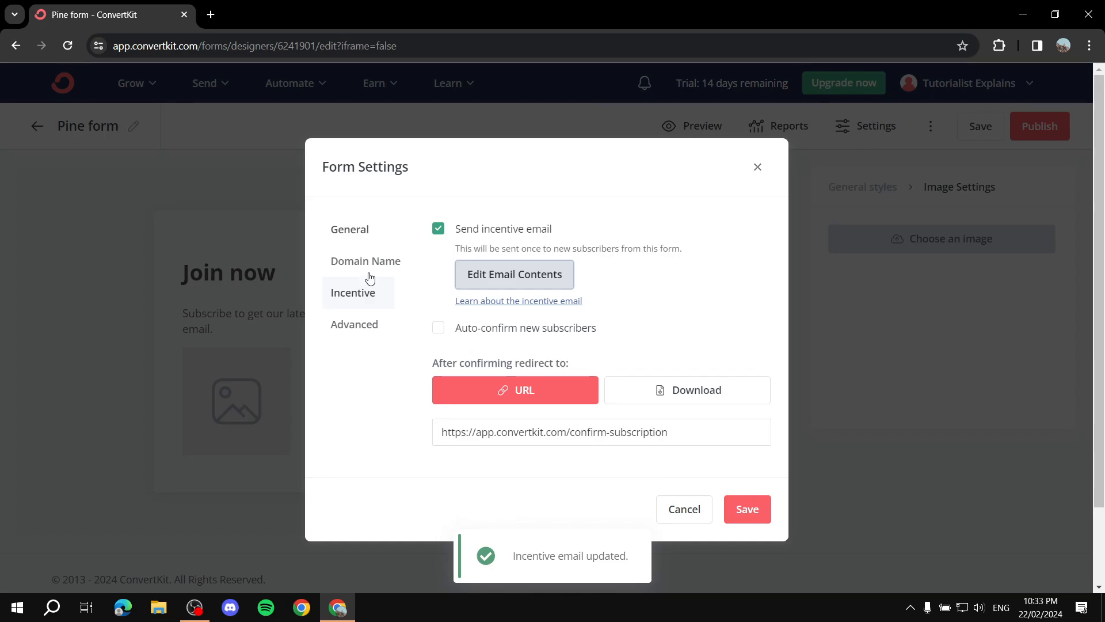
left_click(750, 518)
left_click(981, 130)
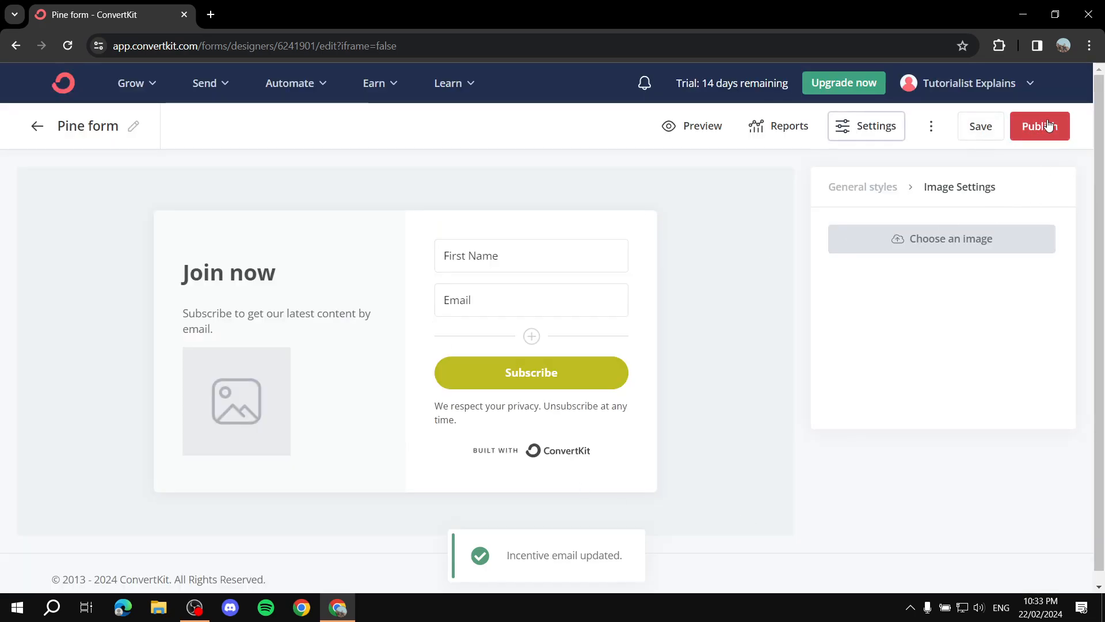
left_click(988, 128)
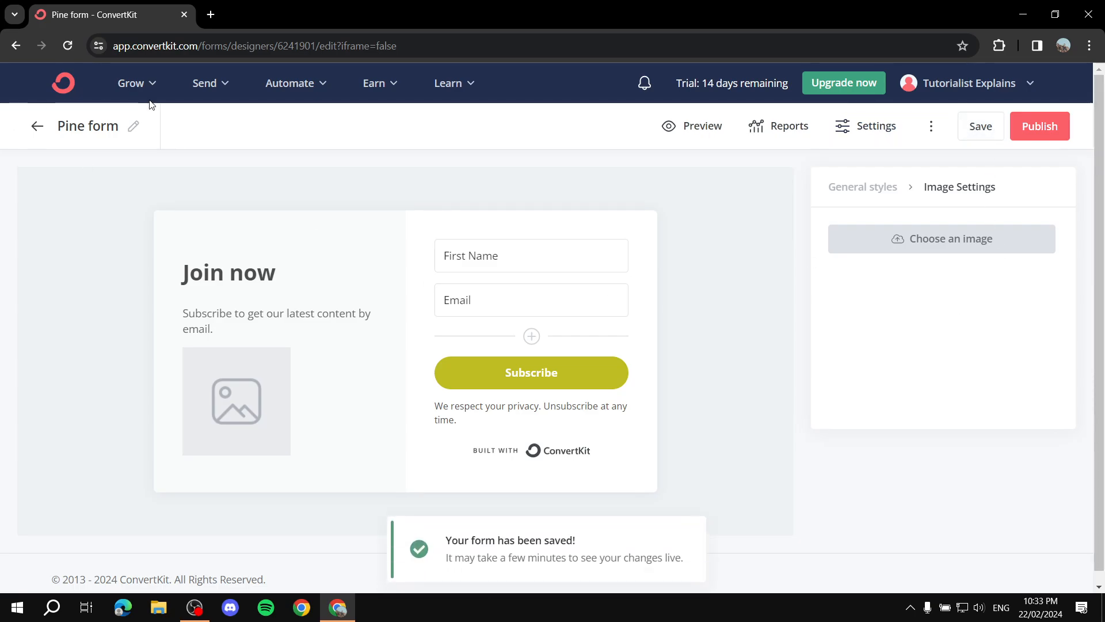
- Start a new form from the Landing Pages & Forms overview and view the available display formats
left_click(132, 83)
left_click(227, 229)
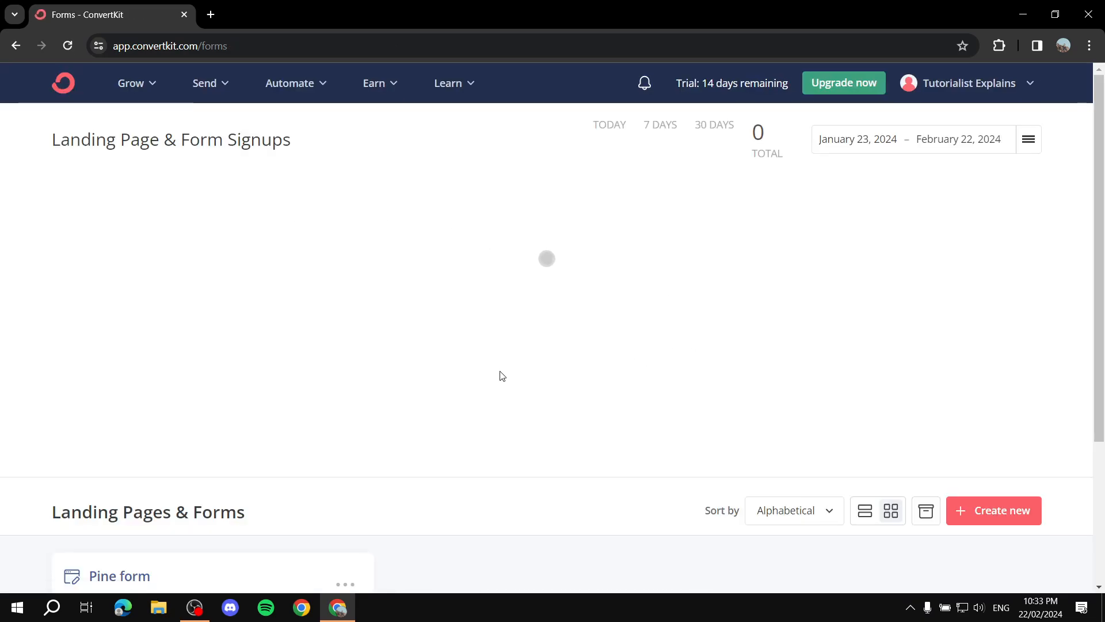
scroll(412, 261, "down", 3)
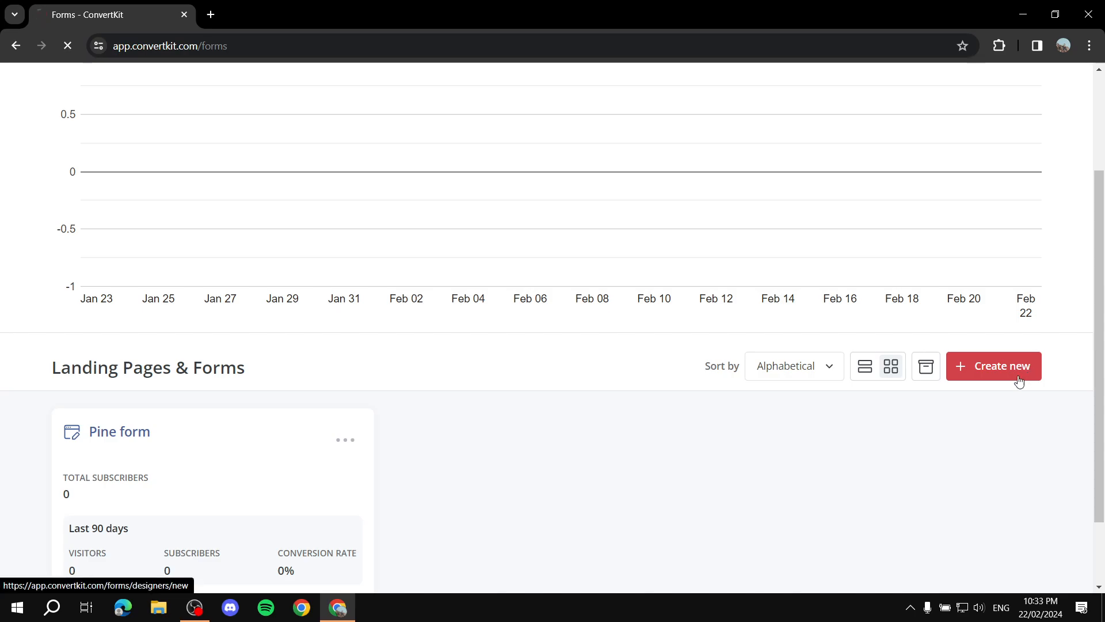
left_click(1013, 373)
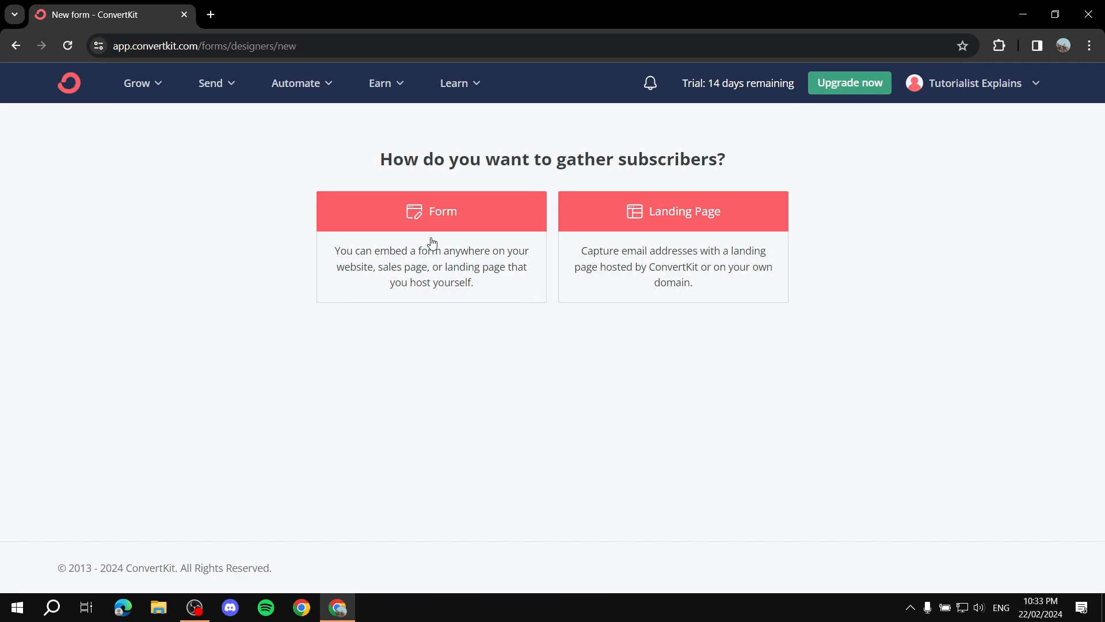
left_click(341, 212)
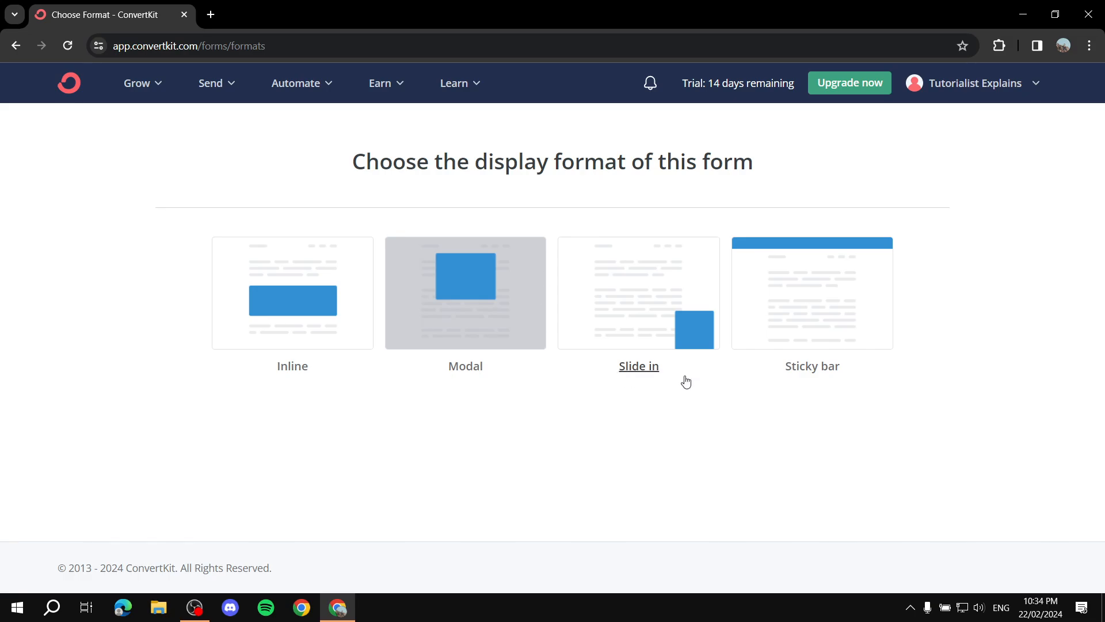
- Create a new landing page from the Landing Pages & Forms overview, using the Belmont template
left_click(69, 85)
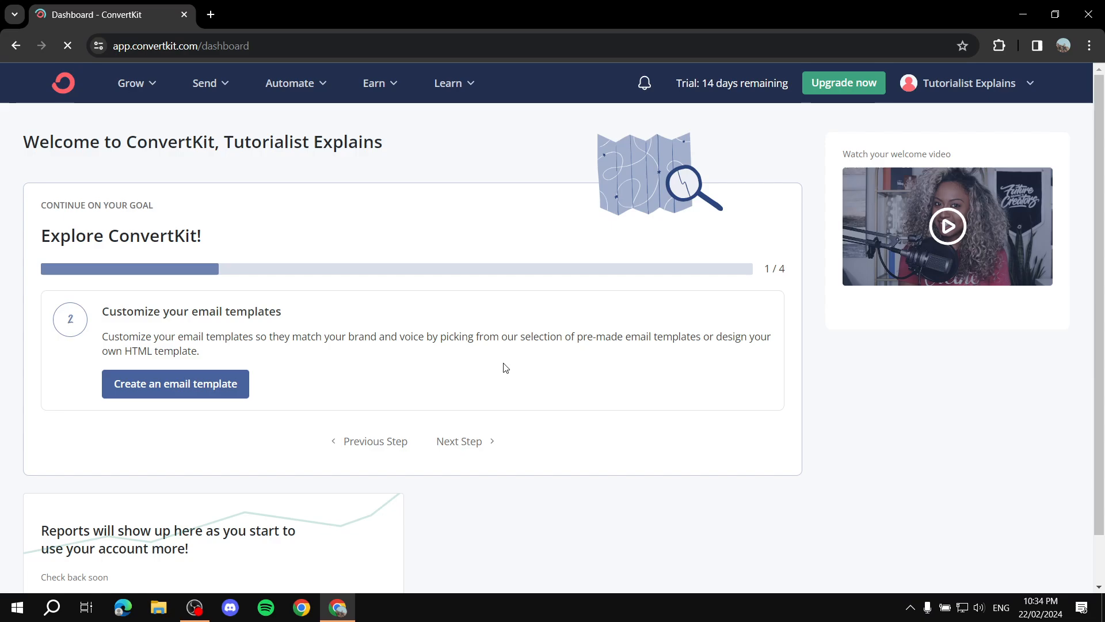
left_click(156, 85)
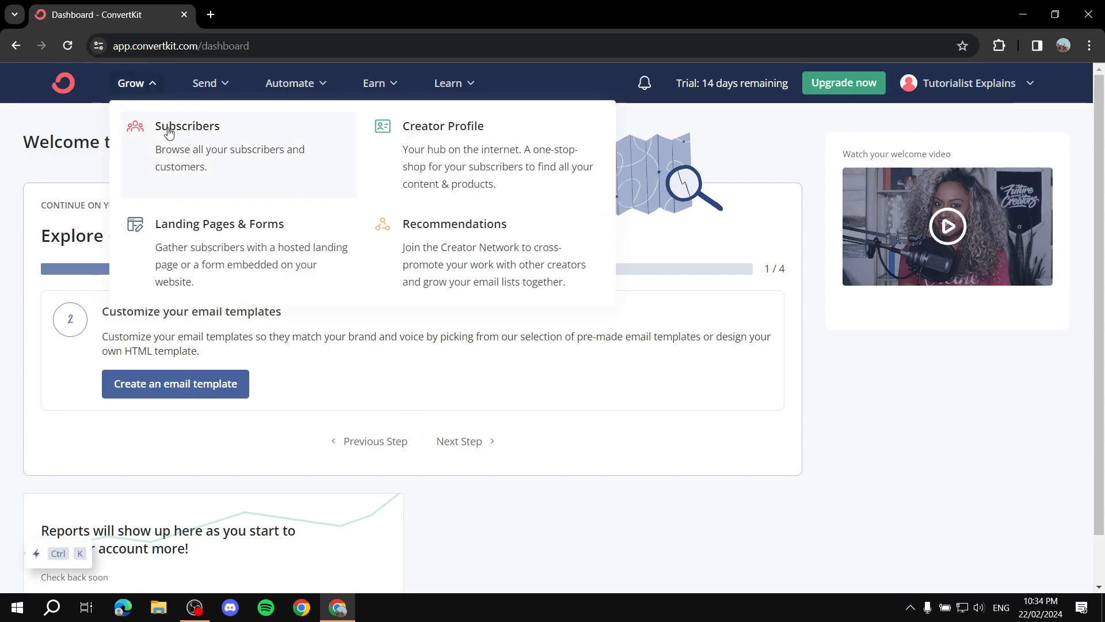
left_click(276, 227)
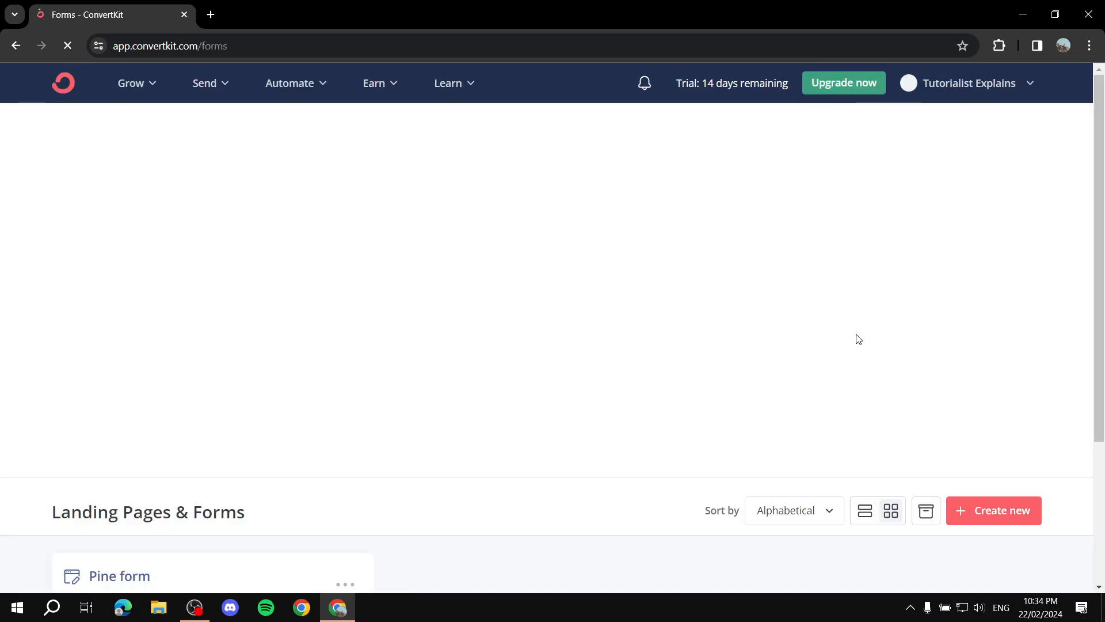
left_click(991, 510)
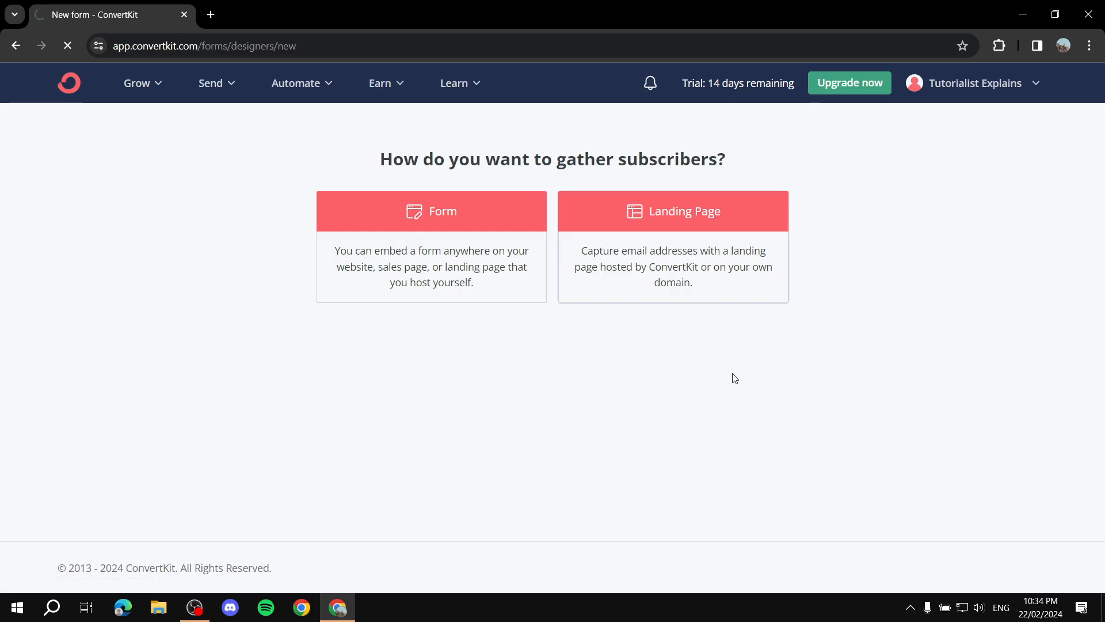
left_click(693, 285)
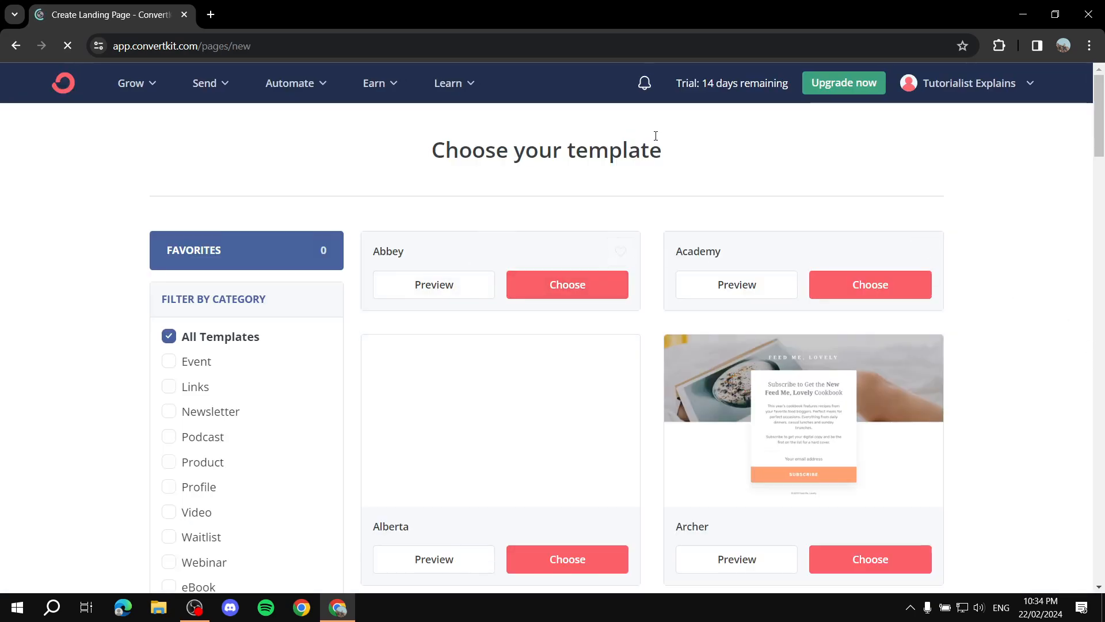
scroll(1036, 260, "down", 3)
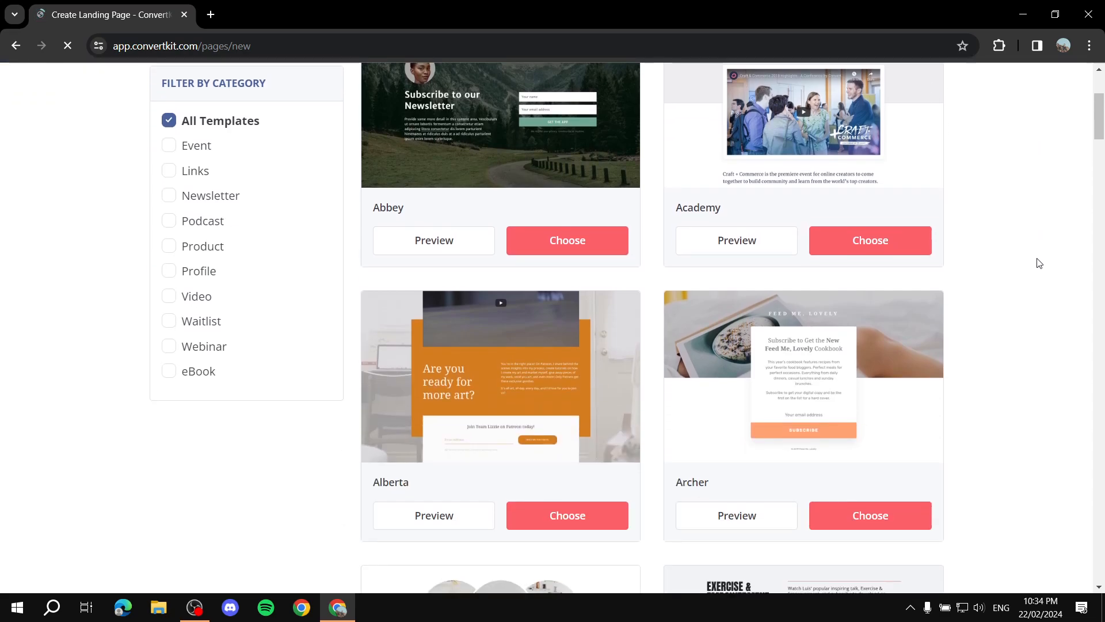
scroll(979, 363, "down", 3)
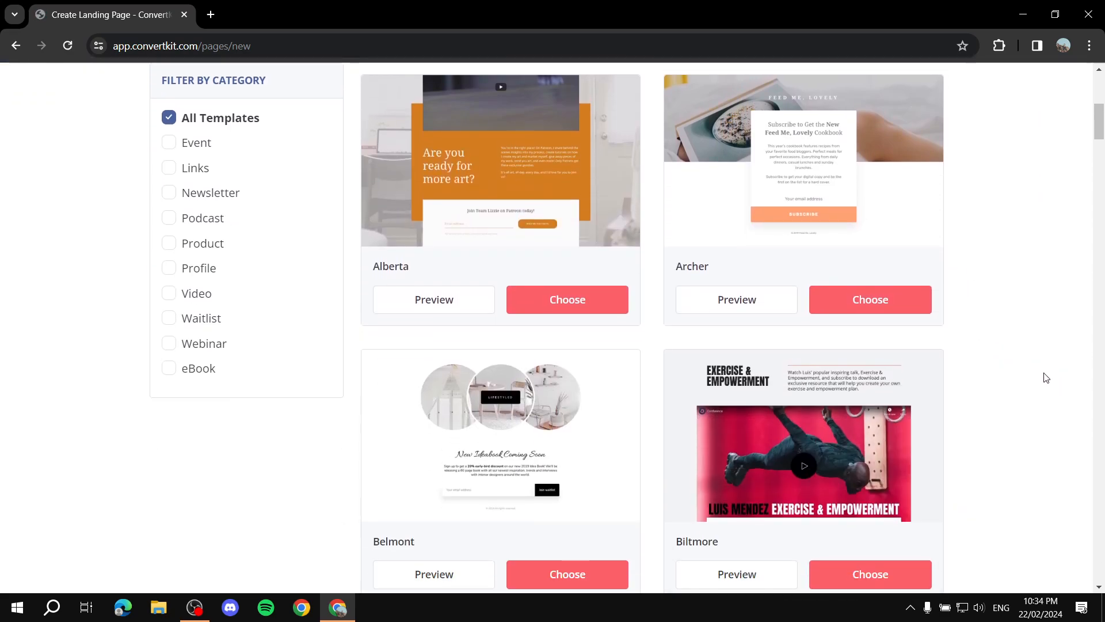
scroll(1041, 360, "down", 3)
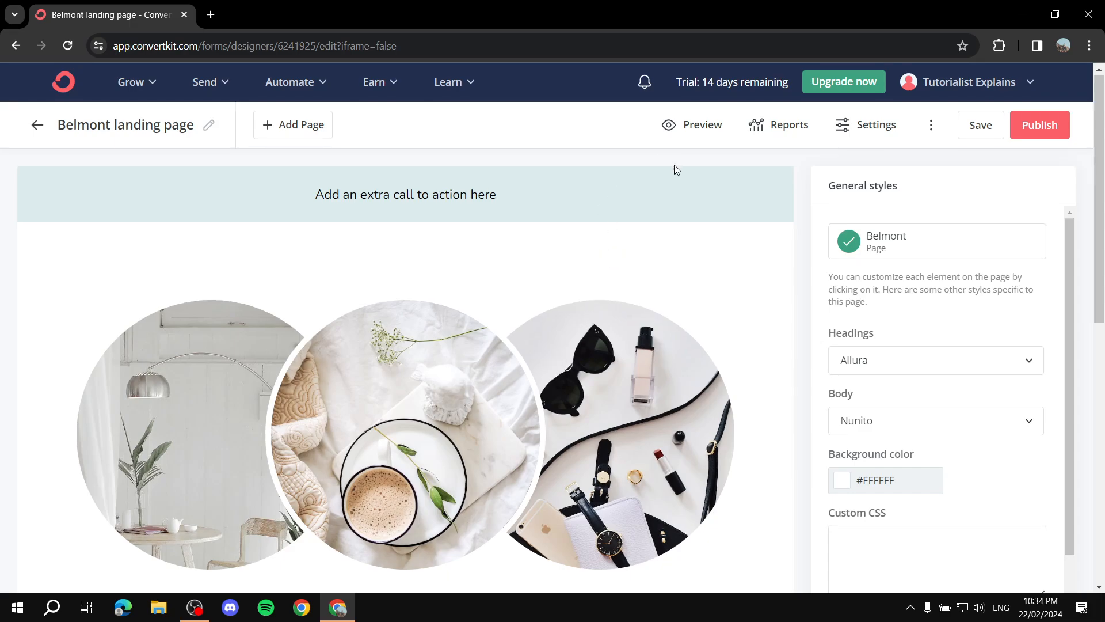
- Examine the Belmont page layout and the image editing tools for the middle circular picture, leaving the picture as it is
scroll(674, 167, "down", 9)
scroll(518, 265, "up", 3)
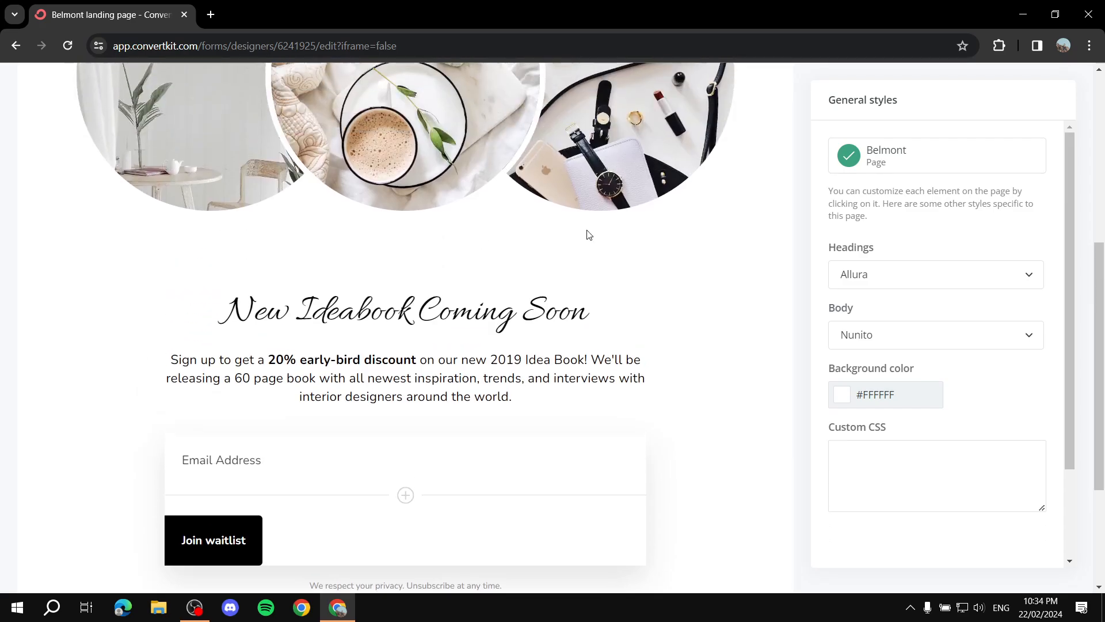
scroll(737, 320, "up", 3)
left_click(512, 284)
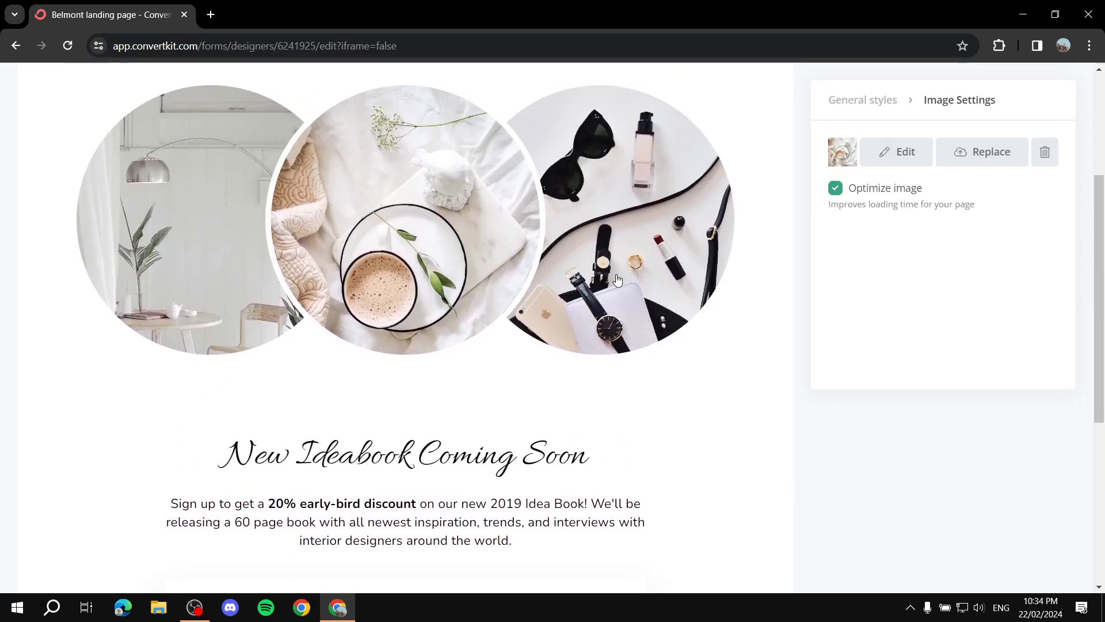
left_click(482, 224)
left_click(895, 154)
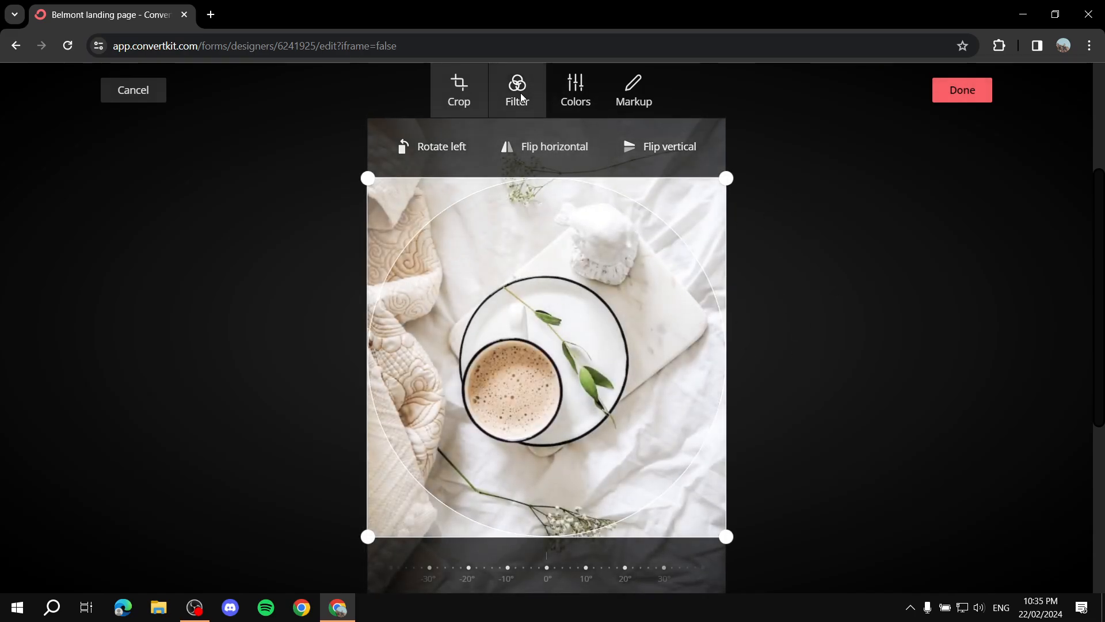
left_click(159, 89)
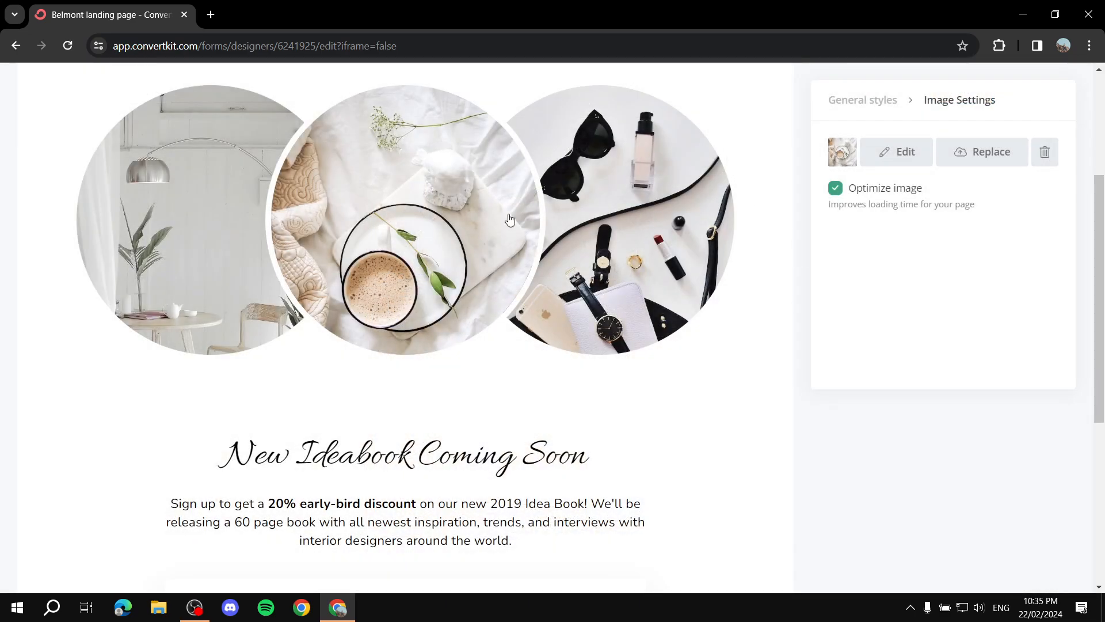
- Try to replace the middle circular picture by uploading Orange.webp
left_click(991, 152)
left_click(623, 332)
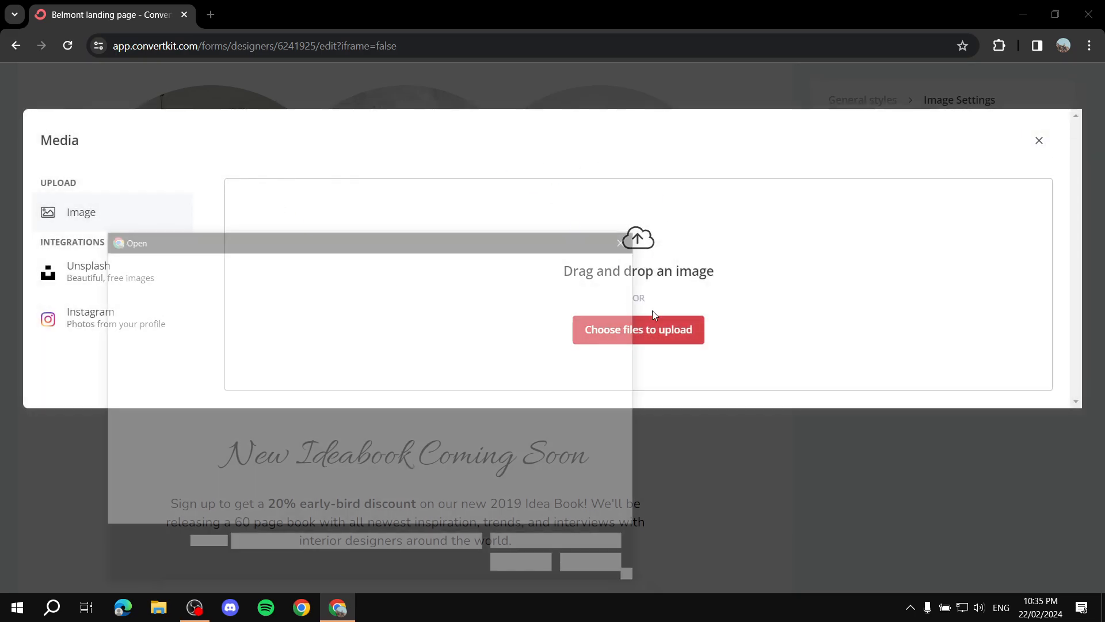
left_click(528, 338)
double_click(346, 452)
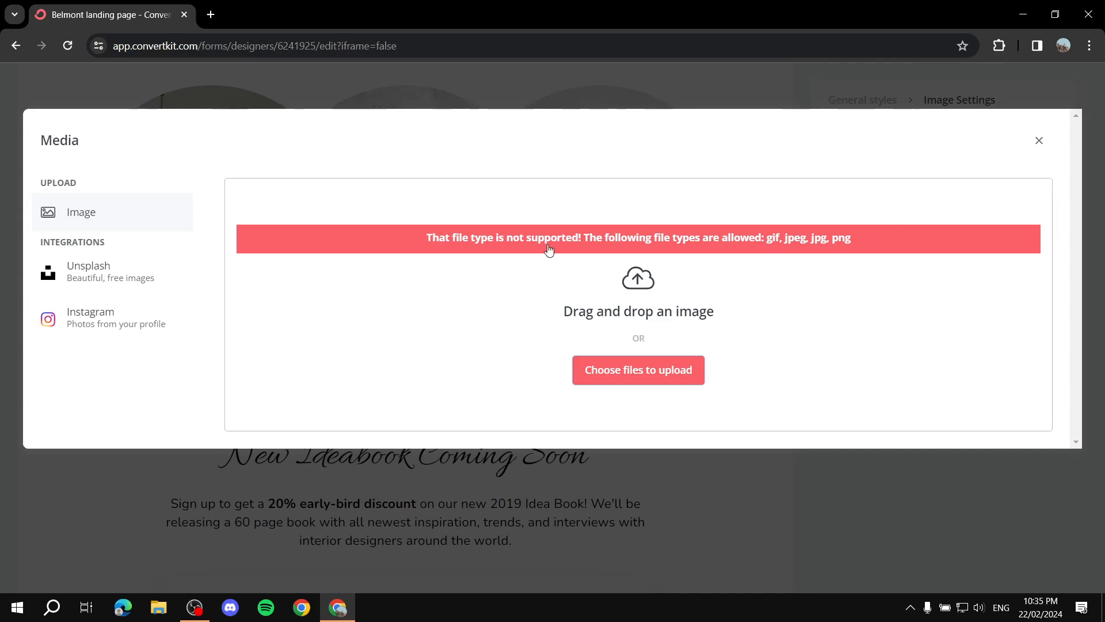
- Replace the middle circular picture with an upload of Colors.png, keeping image optimization enabled
left_click_drag(514, 241, 944, 230)
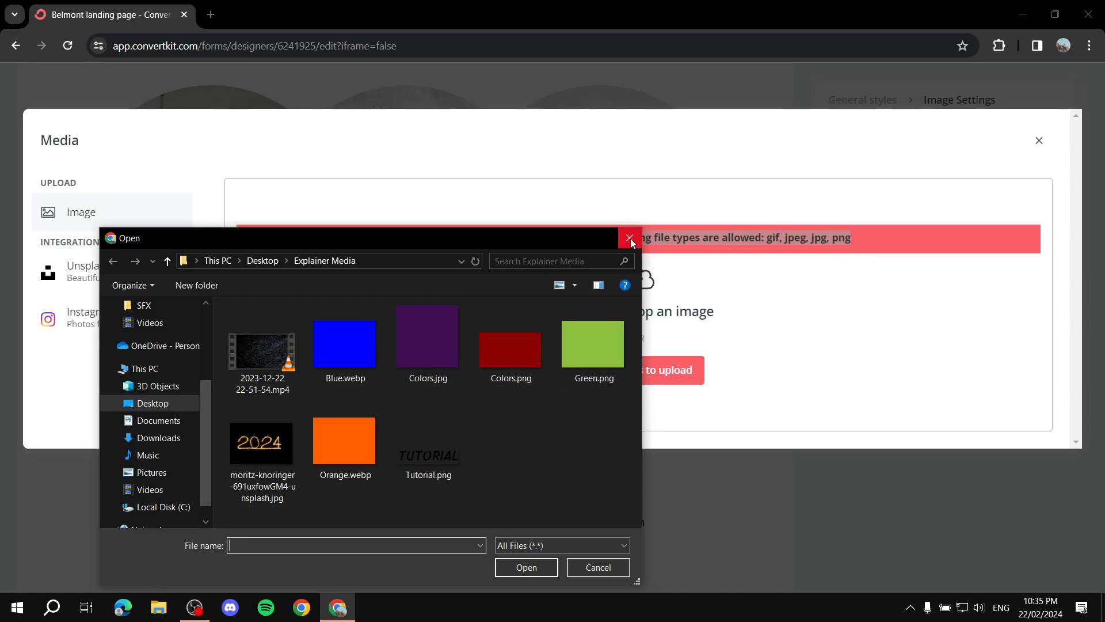
left_click(524, 337)
double_click(524, 338)
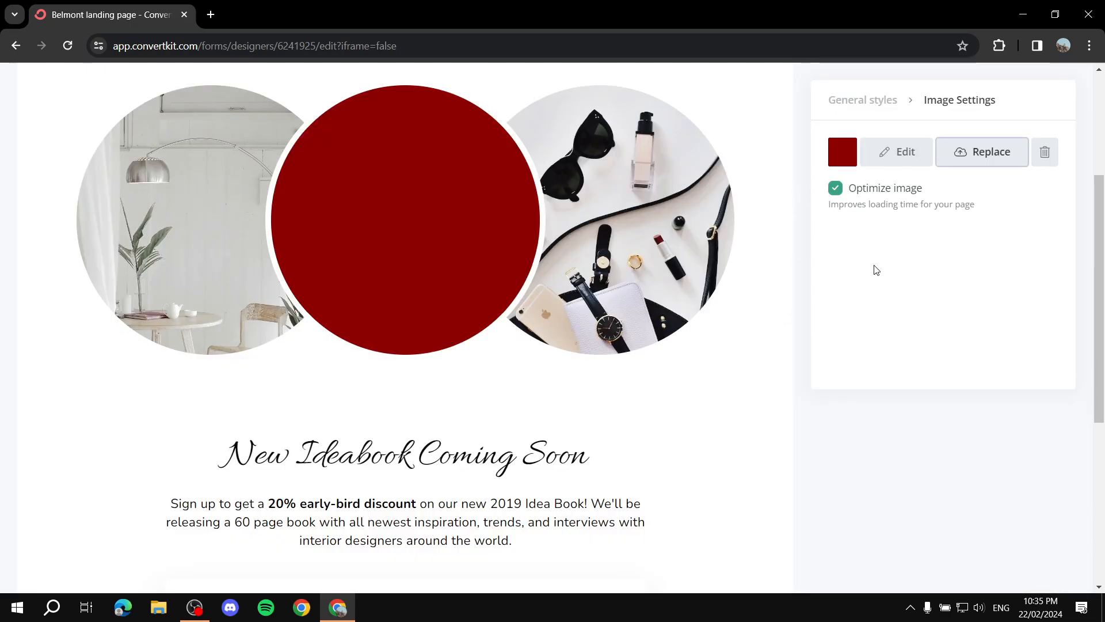
left_click(836, 188)
left_click(841, 193)
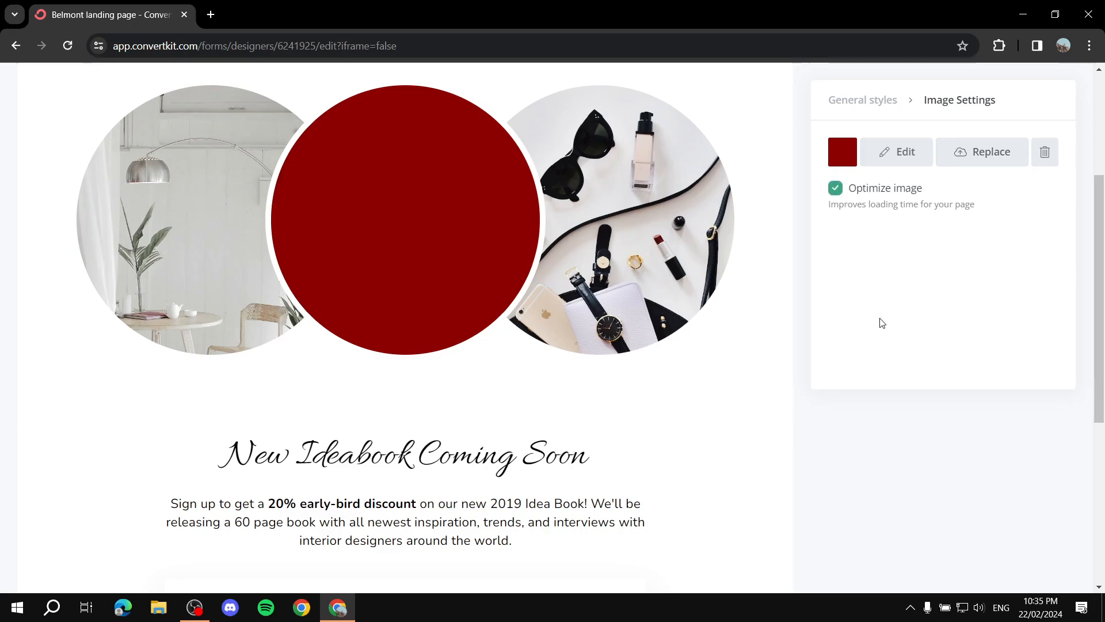
- Delete the text after "our new 2019 Idea Book!" from the description below the heading
scroll(434, 338, "down", 3)
left_click(545, 339)
left_click_drag(514, 324, 111, 300)
key("BackSpace")
key("BackSpace")
key("BackSpace")
key("BackSpace")
key("BackSpace")
key("BackSpace")
key("BackSpace")
key("BackSpace")
key("BackSpace")
key("BackSpace")
key("BackSpace")
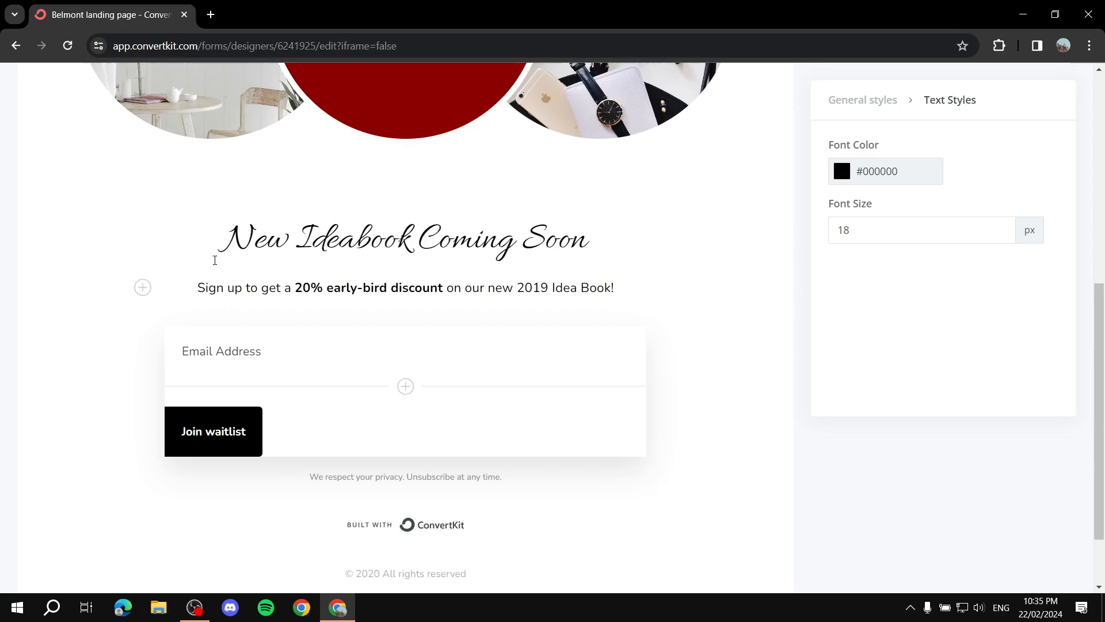
- Add a First Name custom field to the sign-up form and place it above the Email Address field
left_click(296, 345)
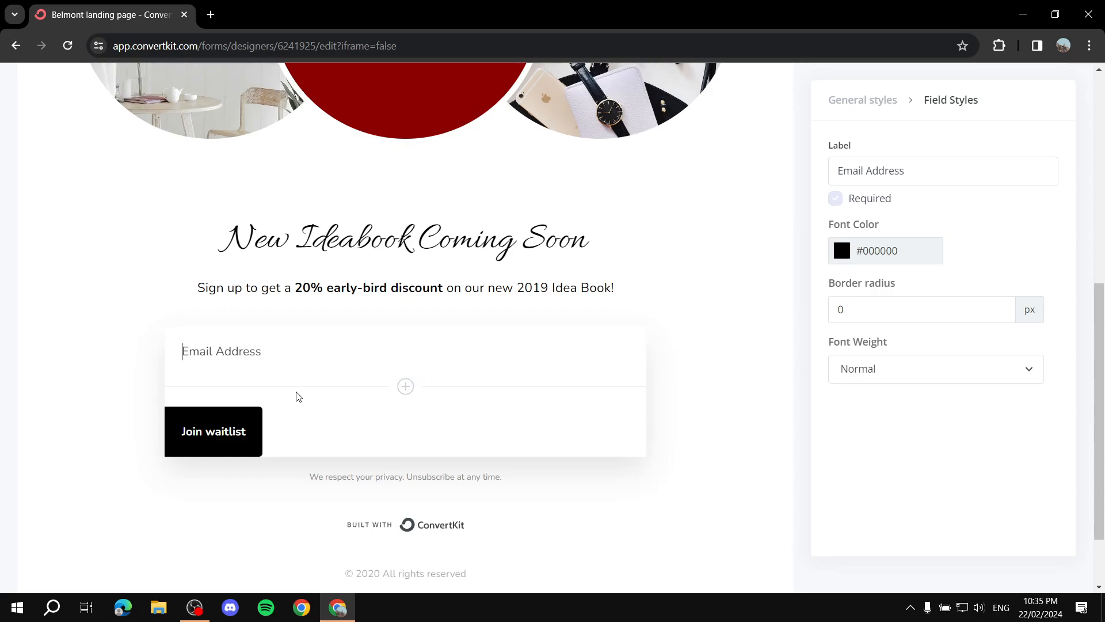
scroll(296, 395, "down", 2)
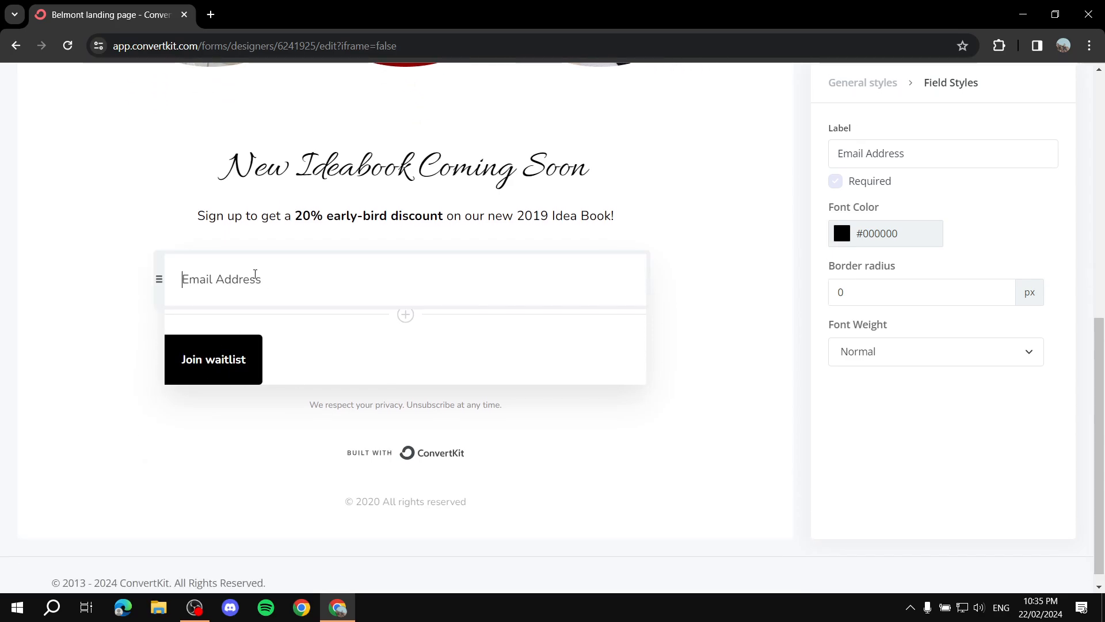
left_click(406, 315)
left_click(938, 222)
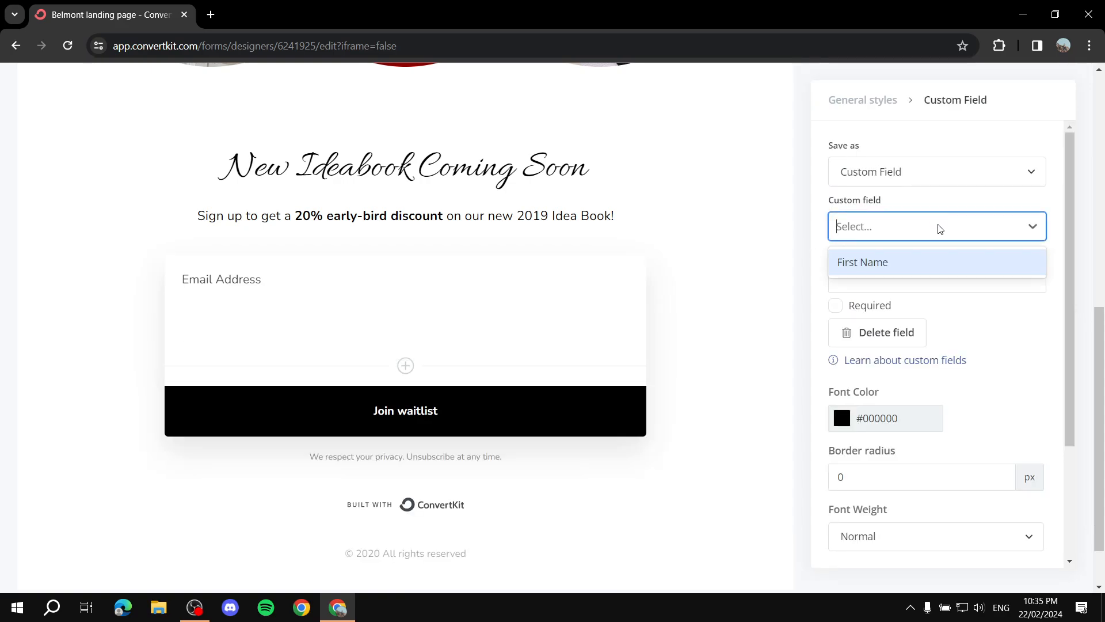
left_click(903, 264)
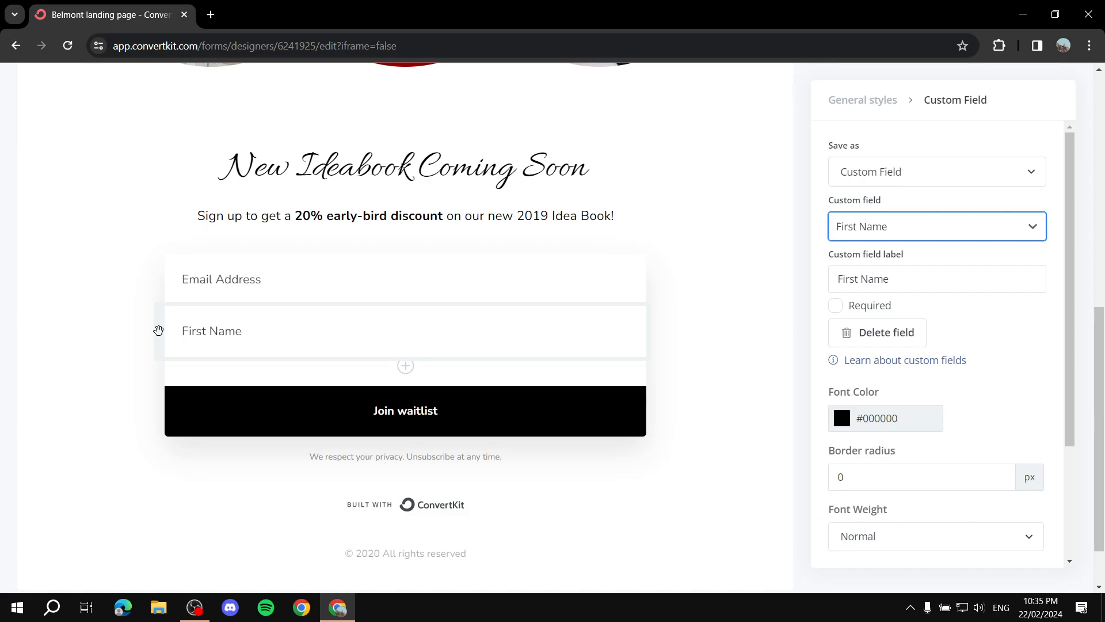
left_click_drag(158, 331, 170, 274)
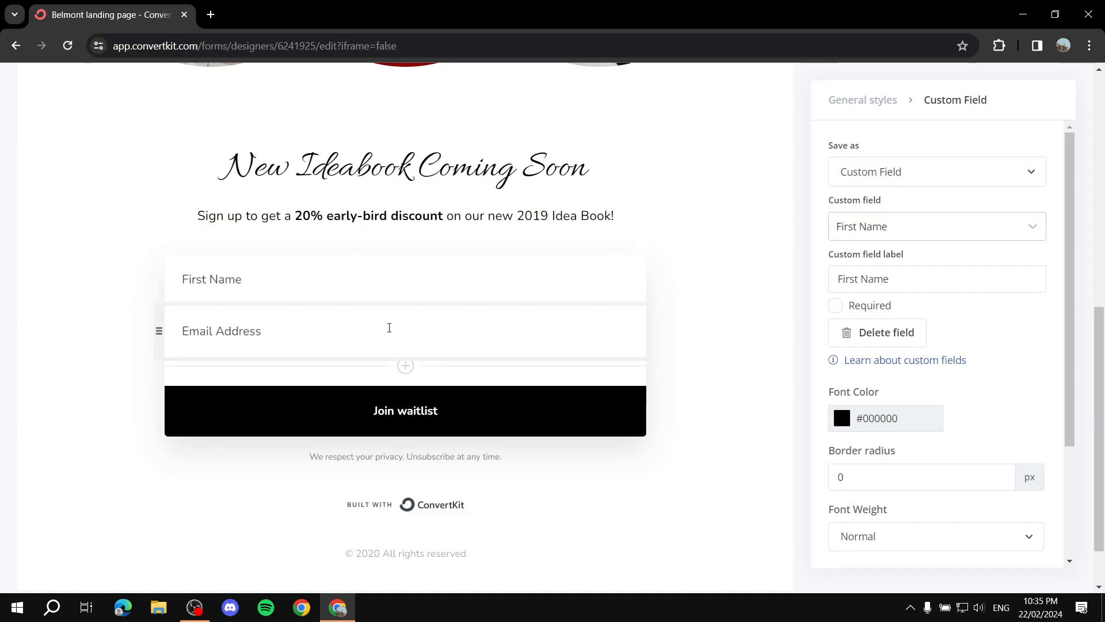
- Set the "Join waitlist" button's background color to BFBD22 and its font color to 000000
scroll(304, 274, "down", 2)
left_click(332, 354)
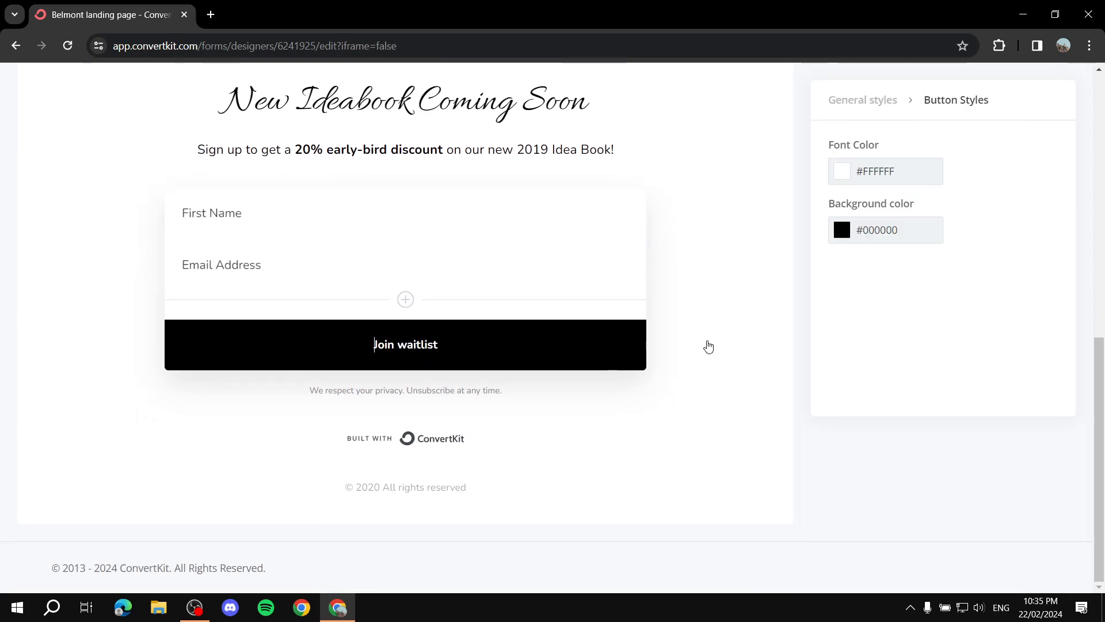
left_click(883, 230)
left_click(918, 226)
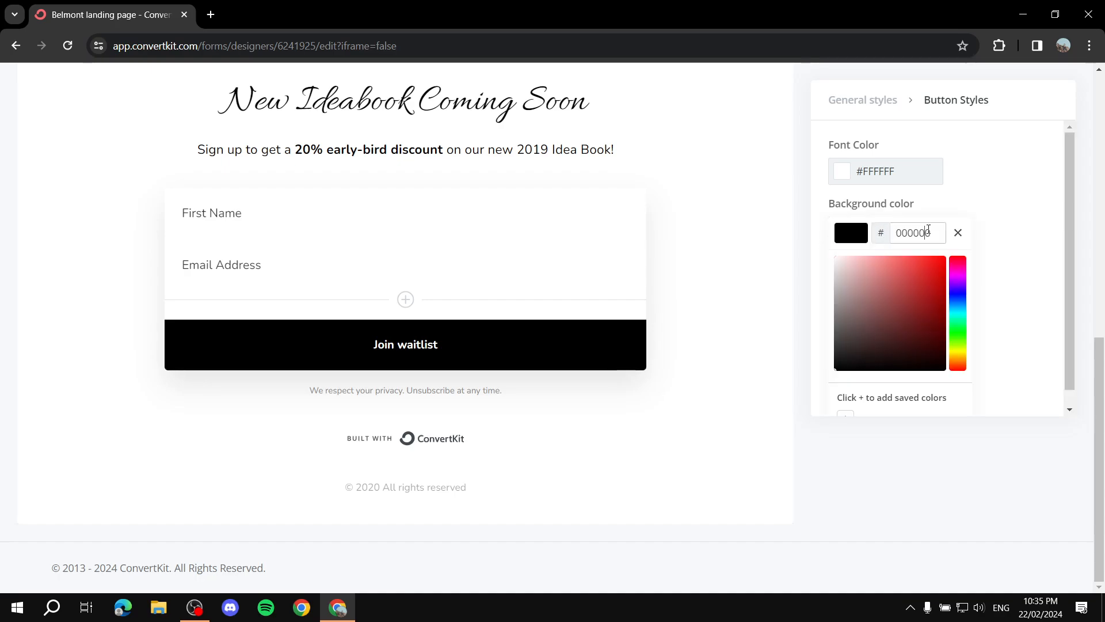
double_click(917, 226)
type("bfbd22")
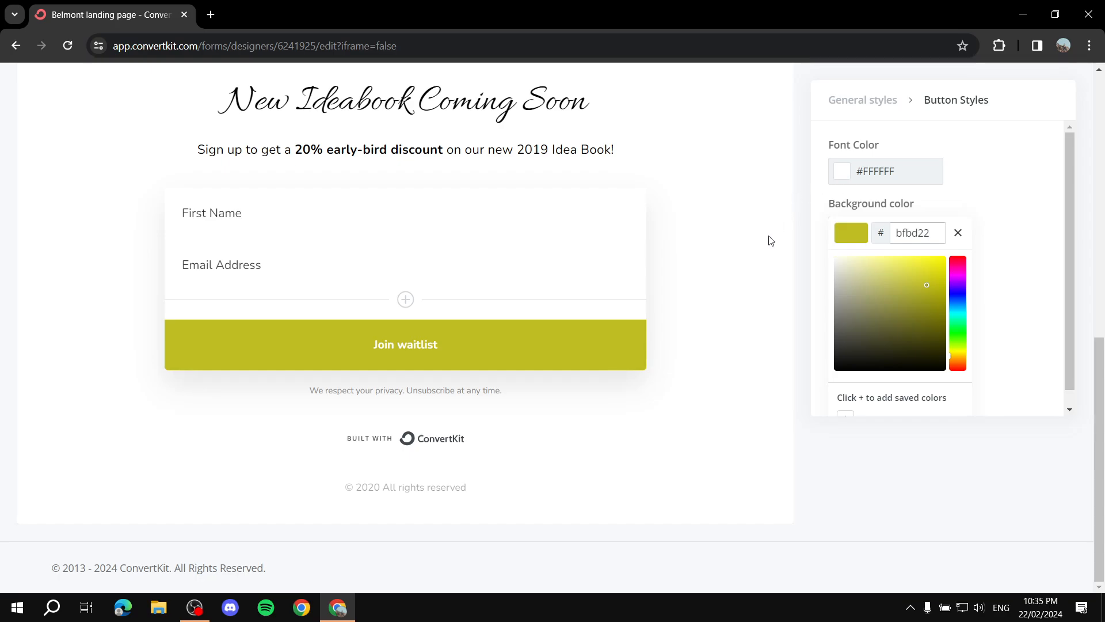
left_click(842, 171)
left_click_drag(859, 298, 782, 382)
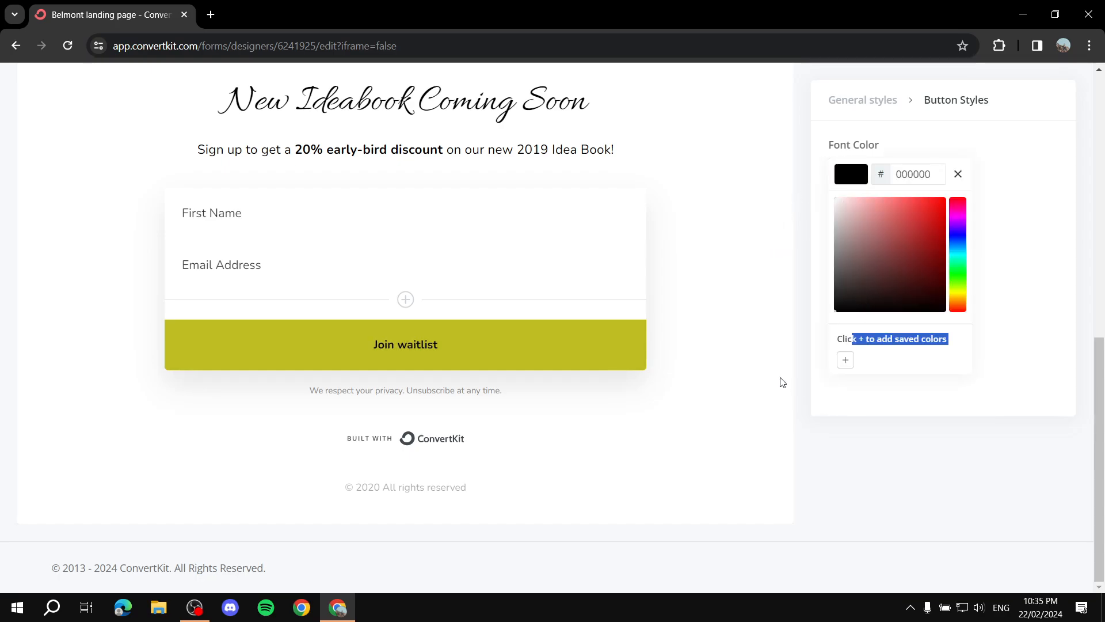
left_click(770, 324)
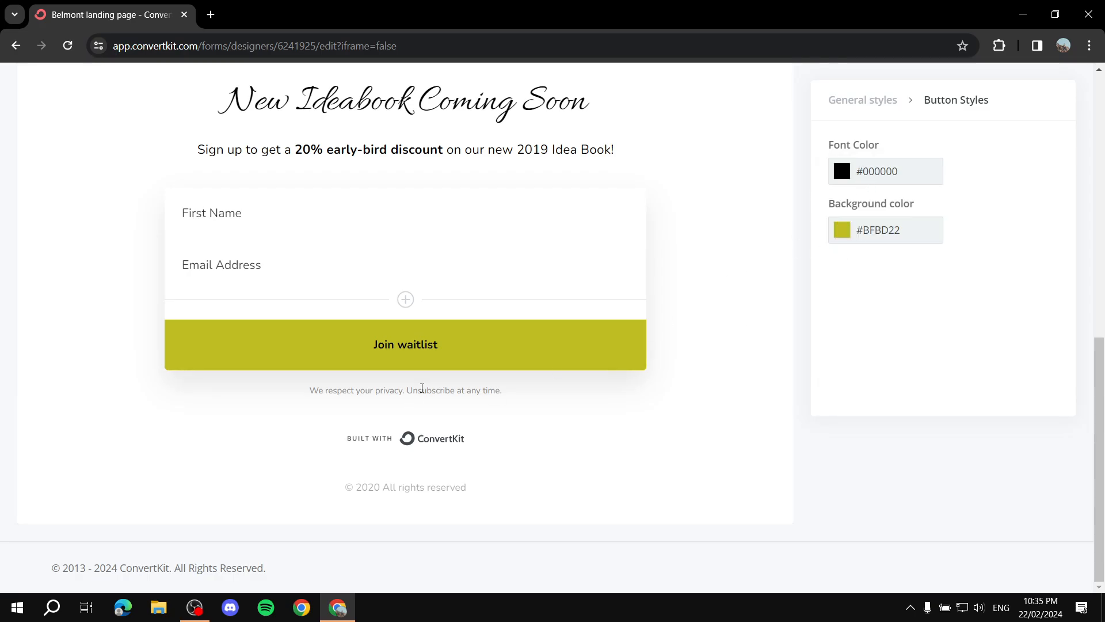
- Examine the First Name field's label and style settings and review the whole landing page
scroll(333, 292, "up", 1)
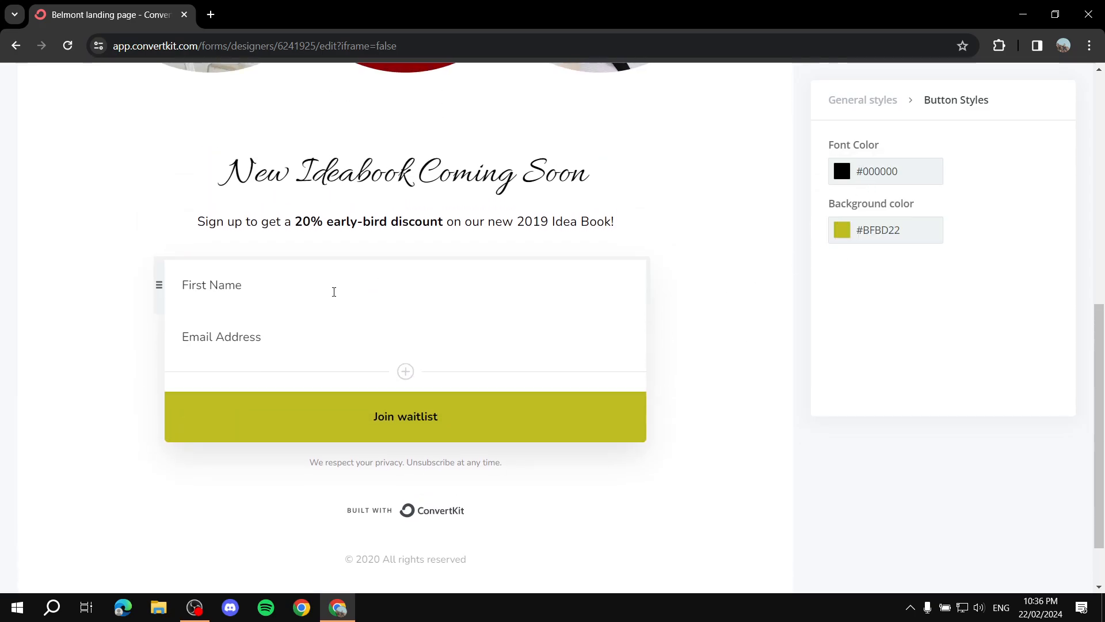
left_click(306, 286)
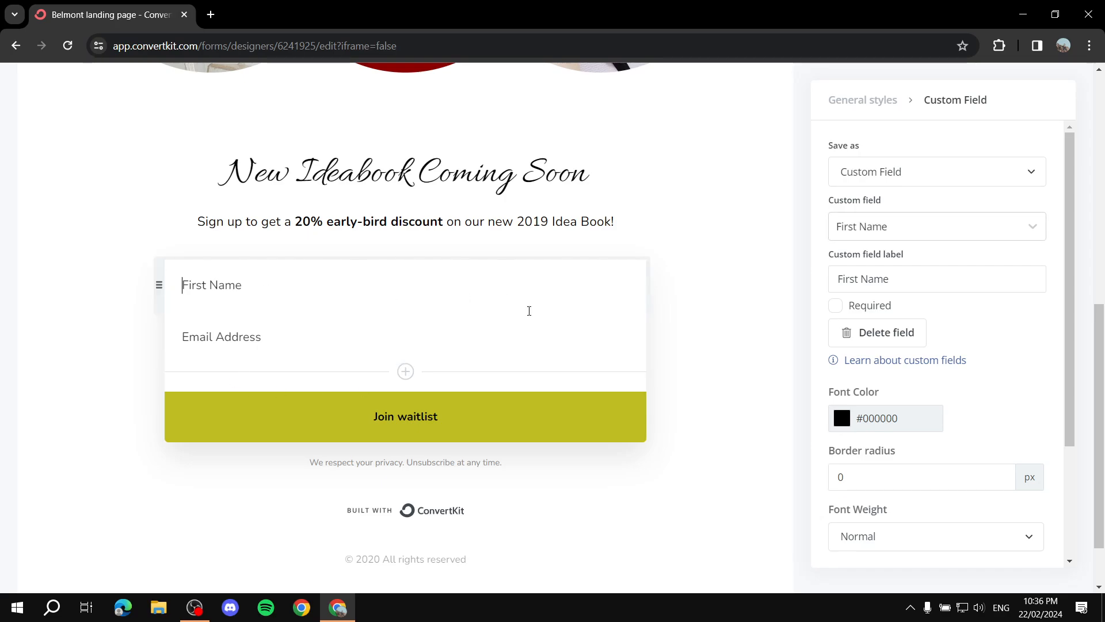
left_click(904, 273)
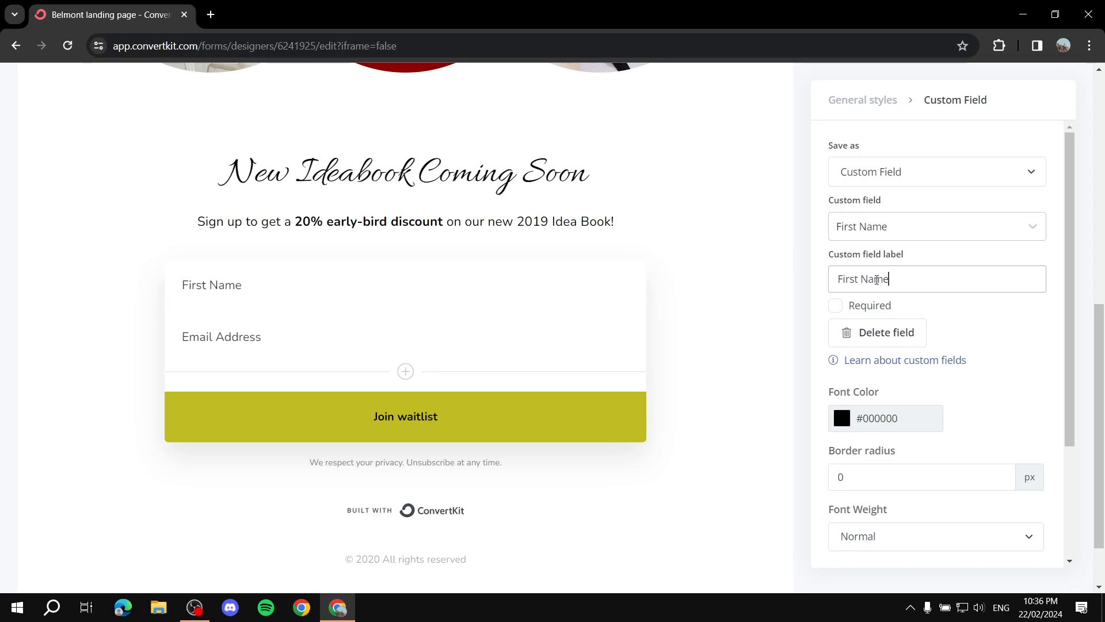
key("ctrl+a")
scroll(845, 336, "down", 3)
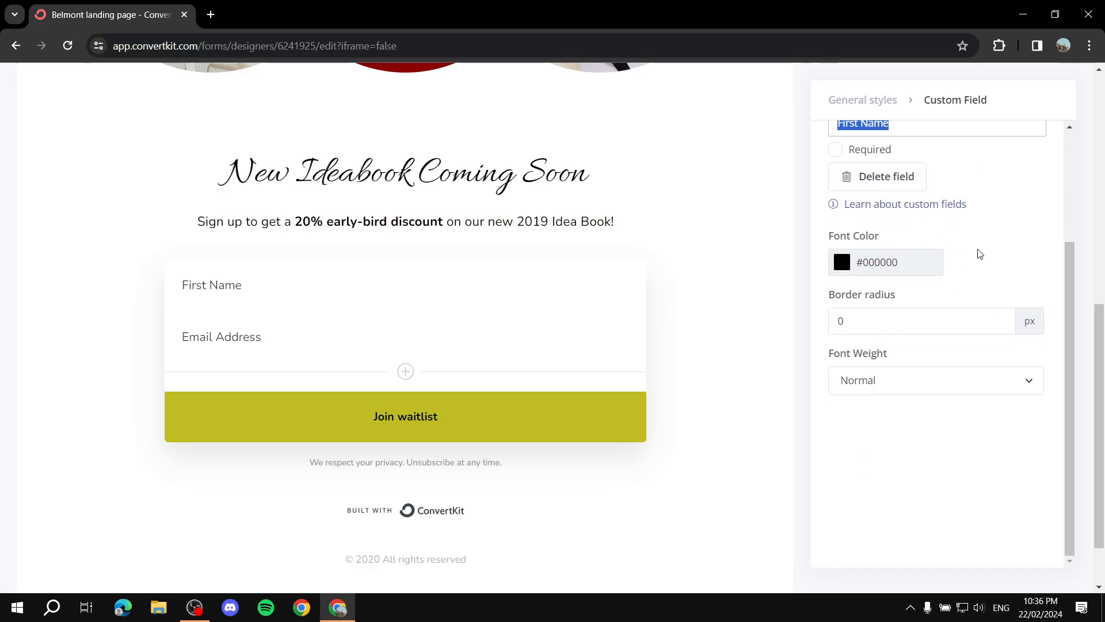
scroll(562, 461, "up", 8)
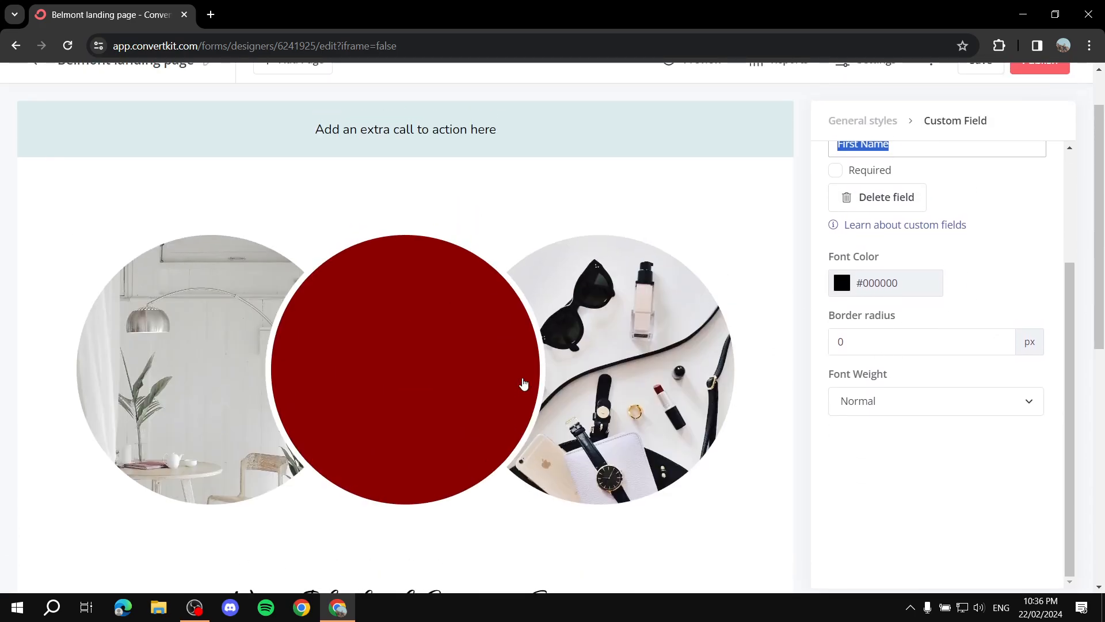
scroll(518, 357, "up", 2)
scroll(650, 300, "down", 10)
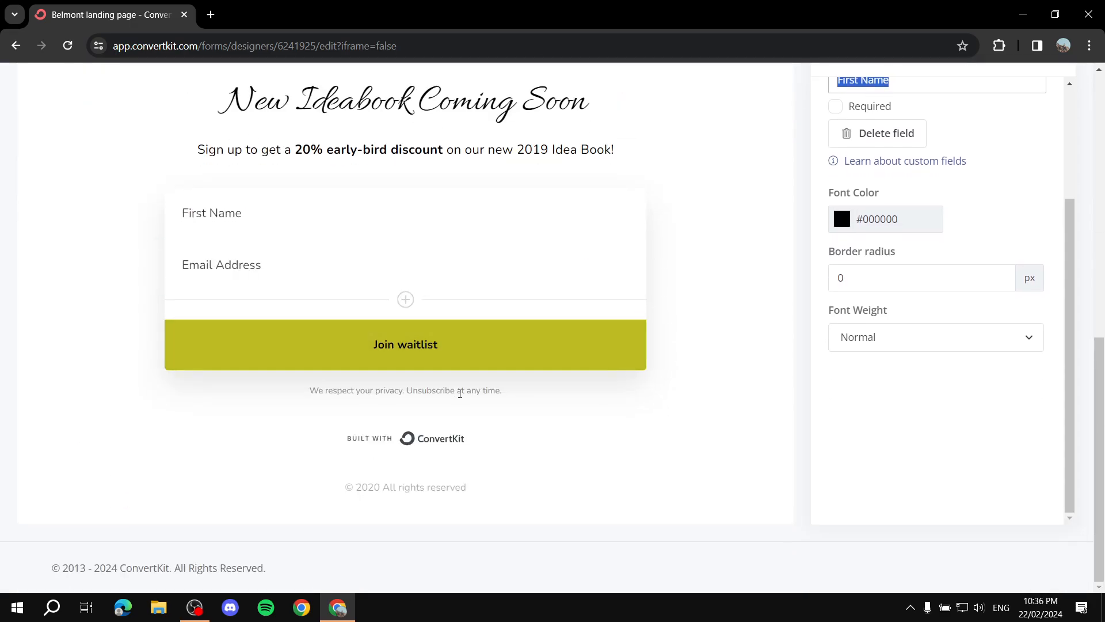
scroll(460, 393, "up", 10)
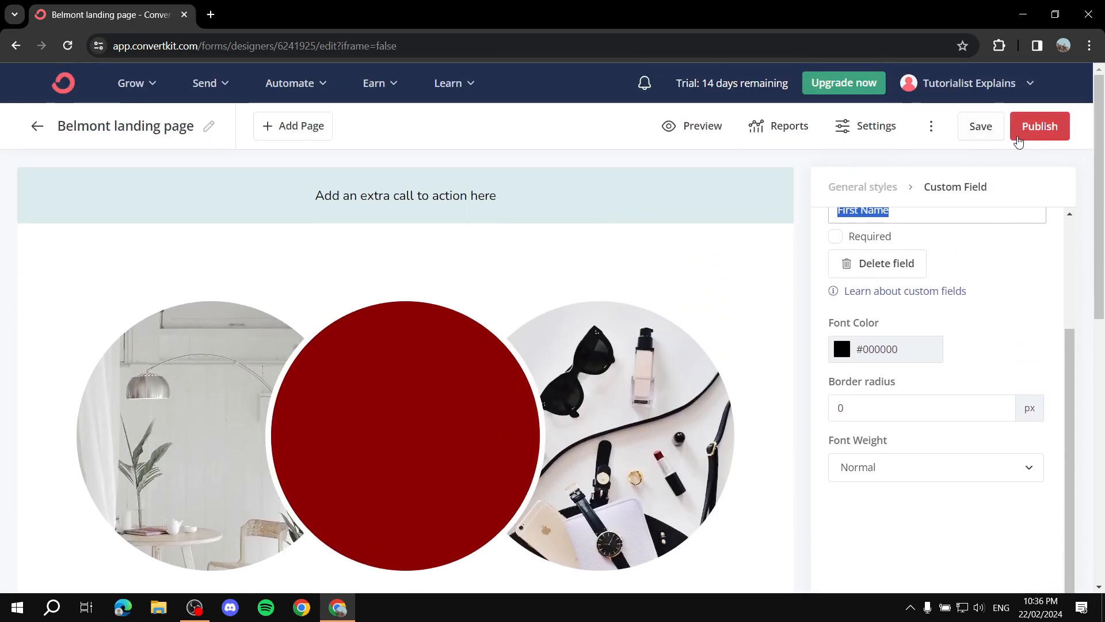
- Keep the incentive email's after-confirmation redirect set to URL and save the landing page settings
left_click(831, 127)
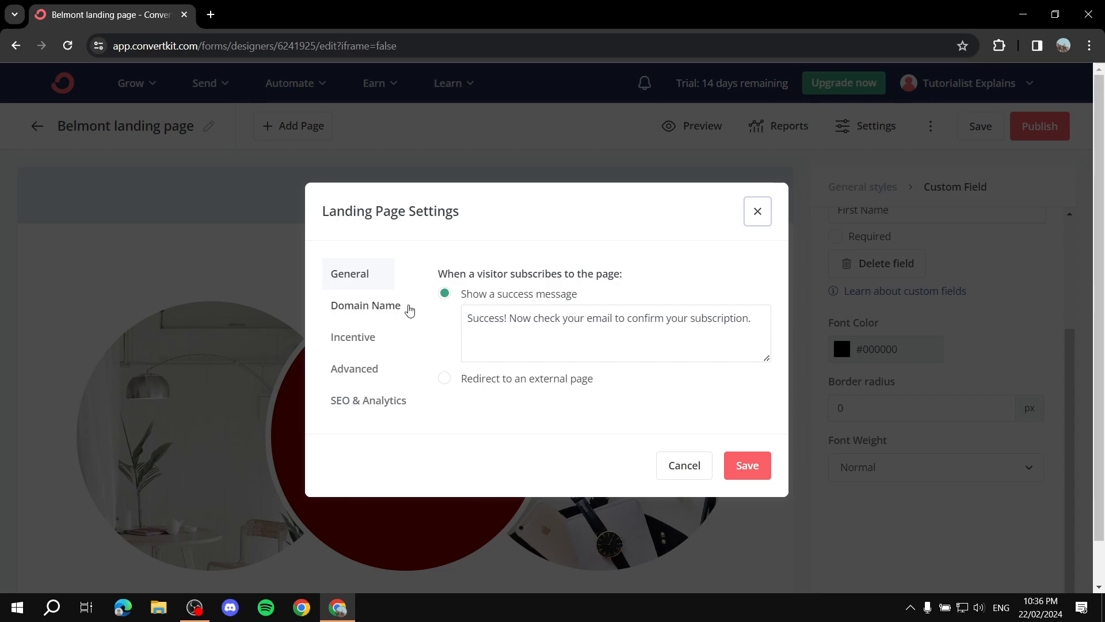
left_click(364, 337)
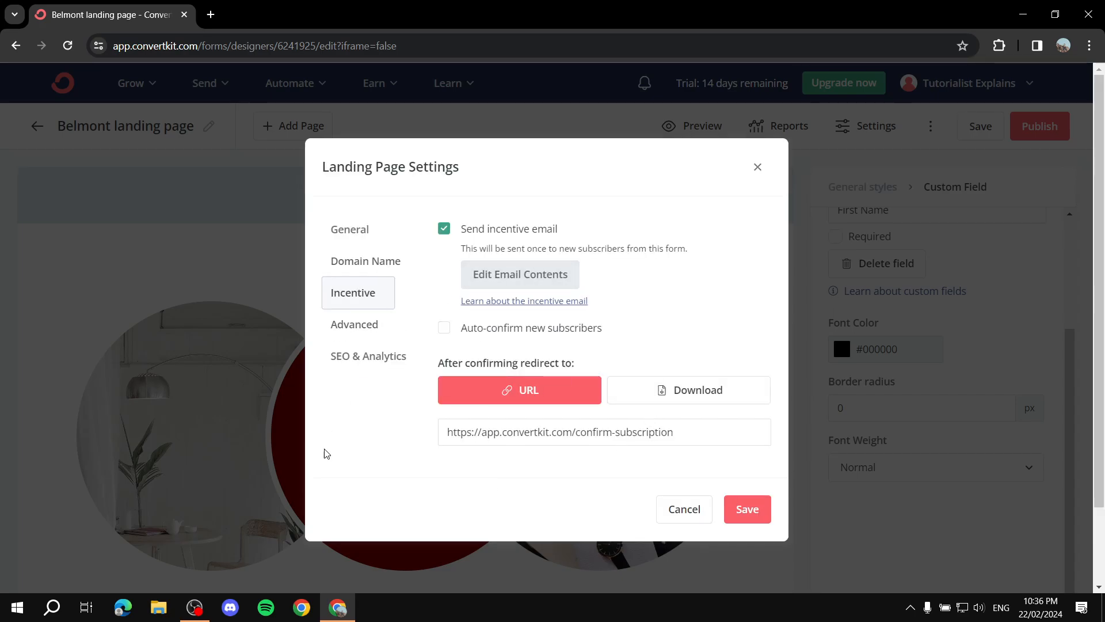
left_click(698, 391)
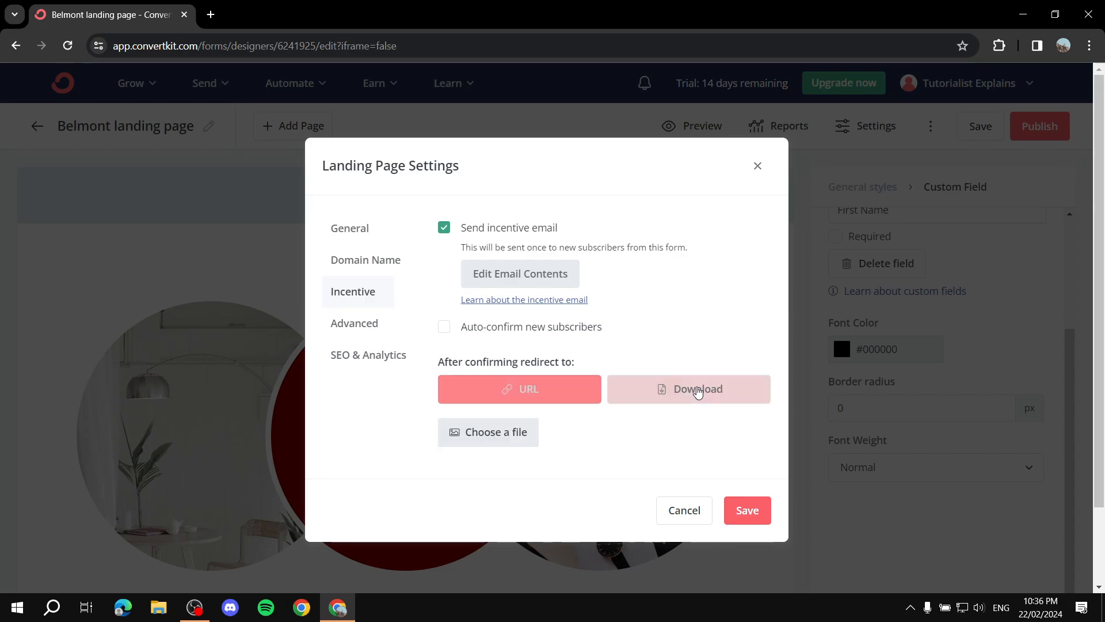
left_click(521, 389)
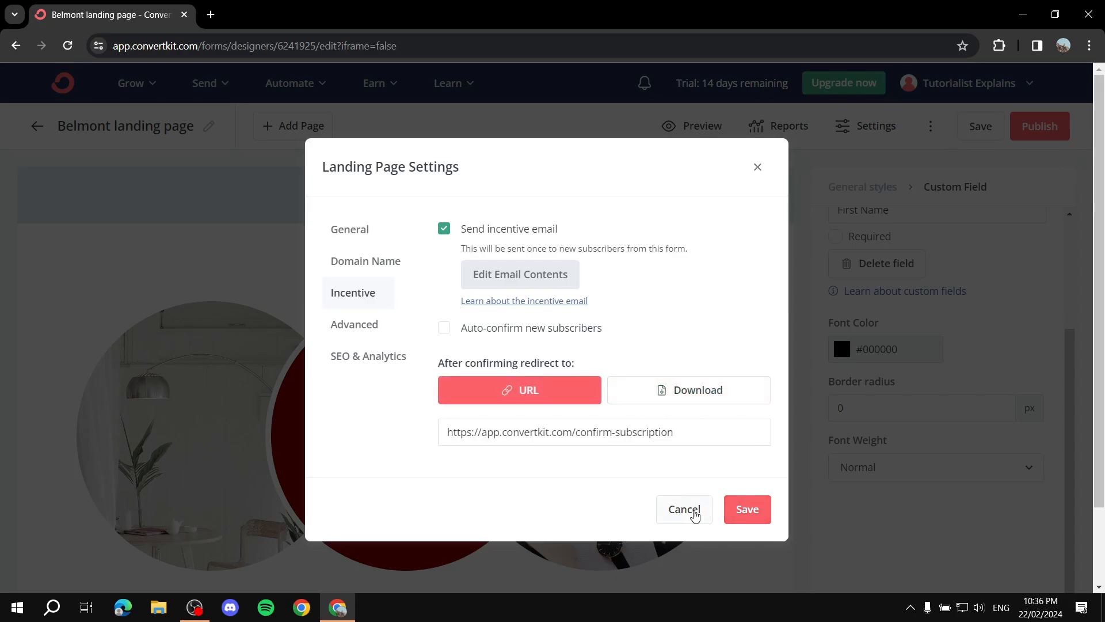
left_click(759, 514)
- Save the landing page and copy its shareable URL from the publishing options
left_click(1061, 135)
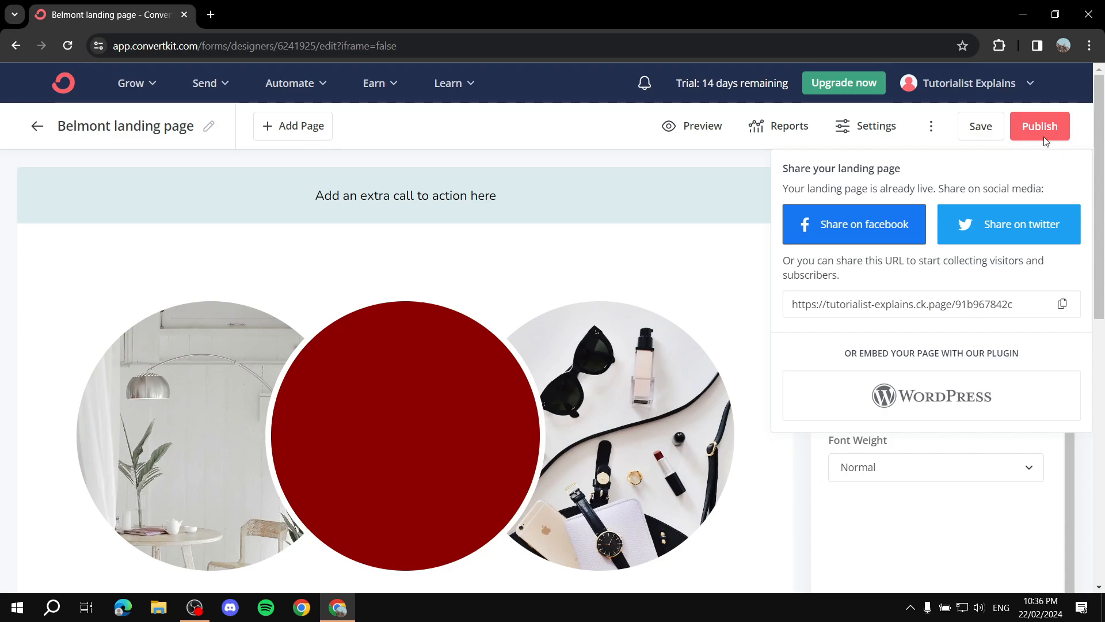
left_click(981, 129)
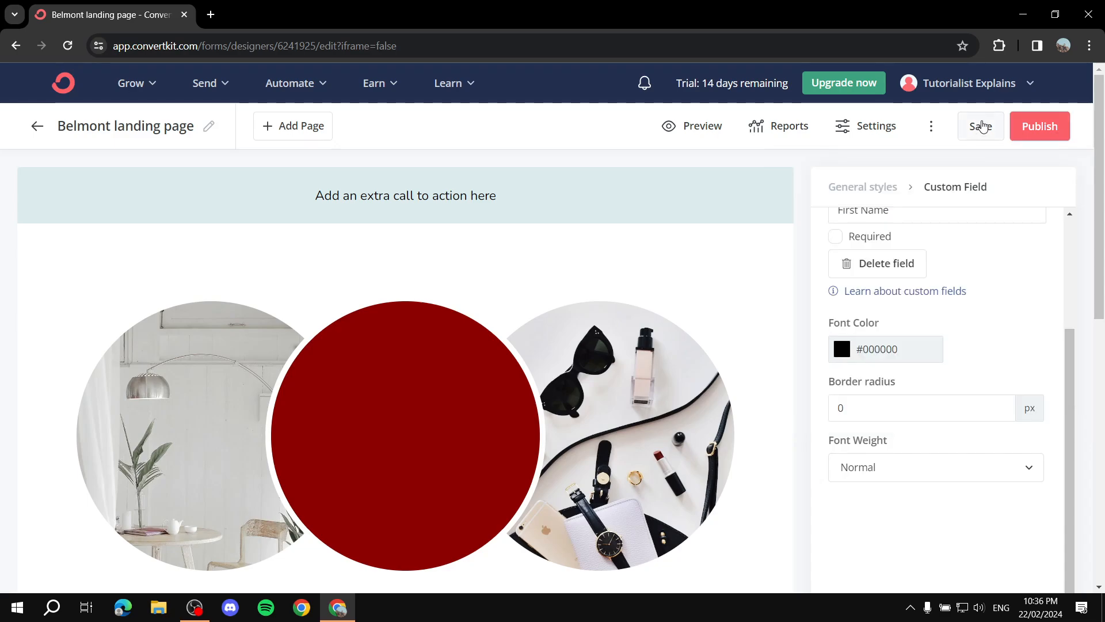
left_click(1036, 129)
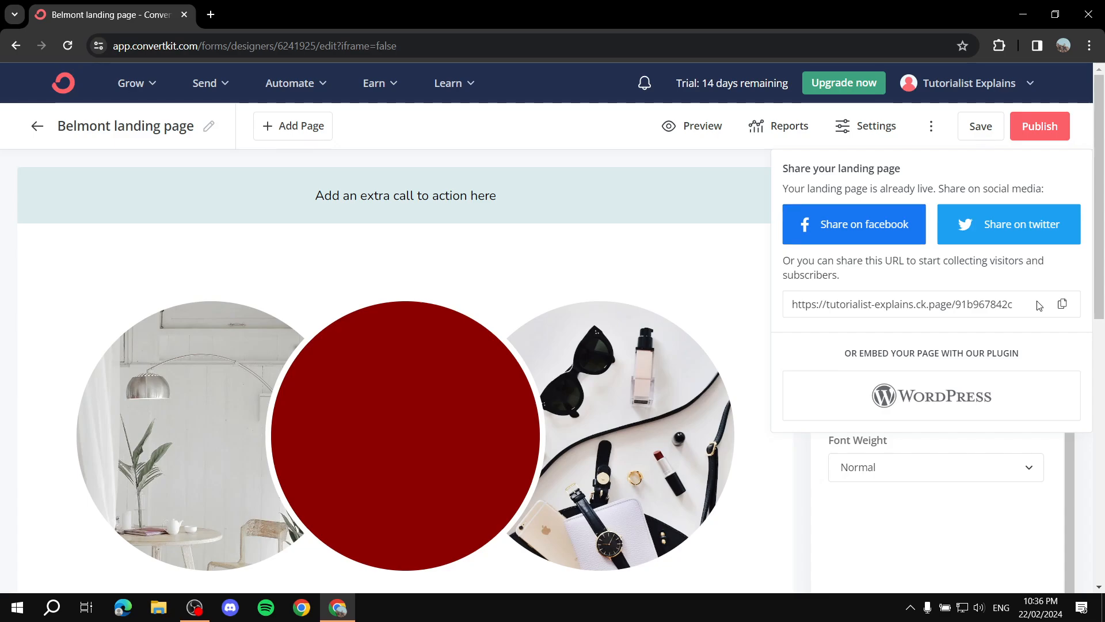
left_click_drag(1040, 305, 957, 305)
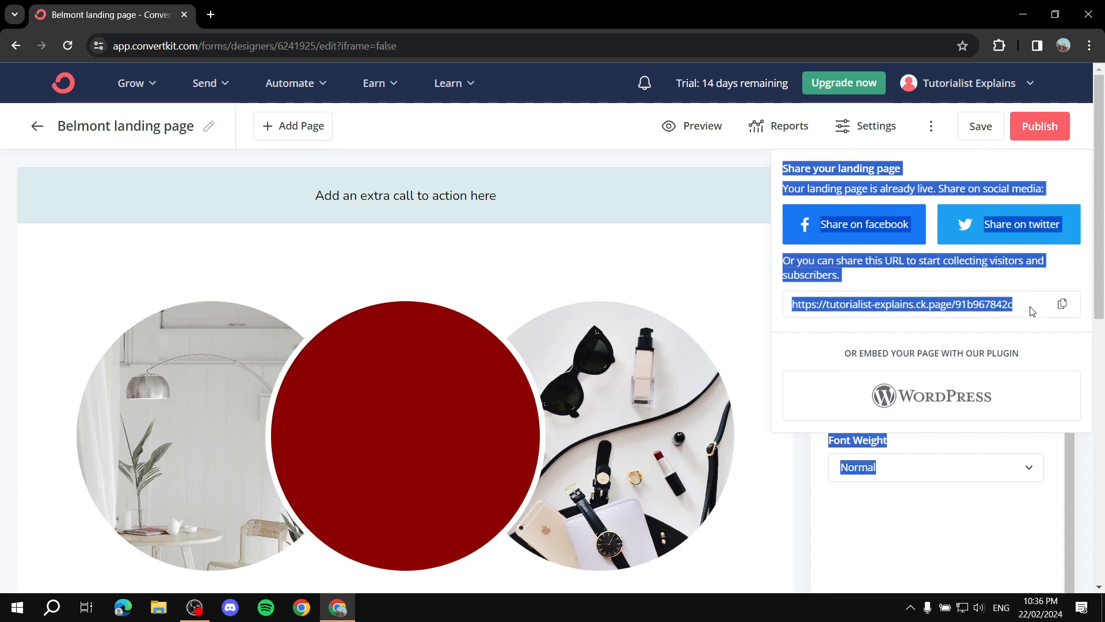
left_click(1013, 337)
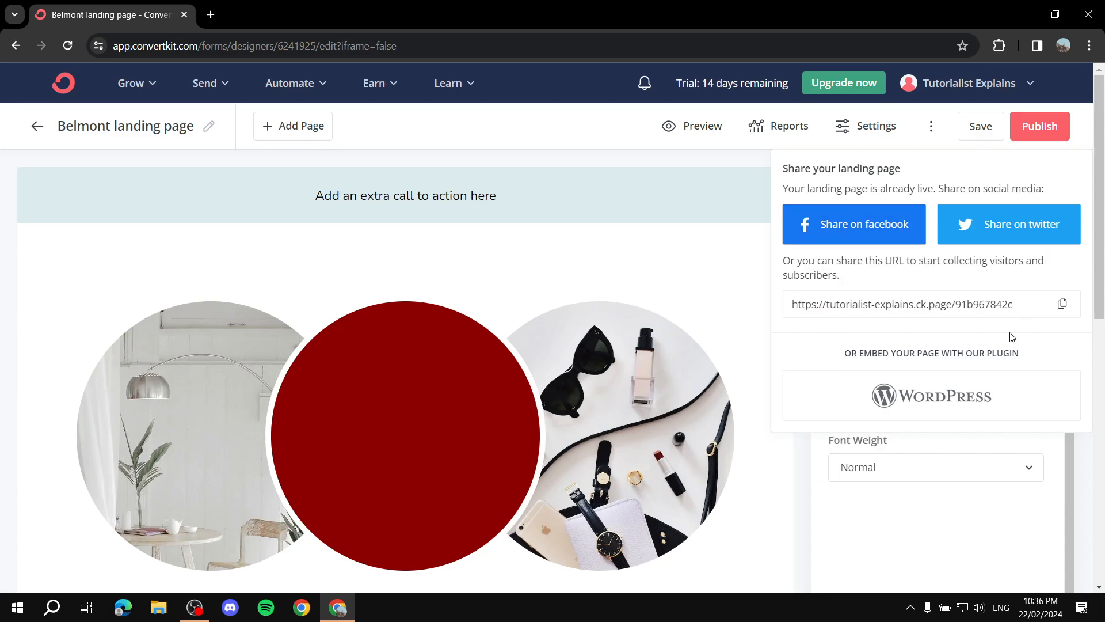
left_click(990, 131)
left_click(1054, 127)
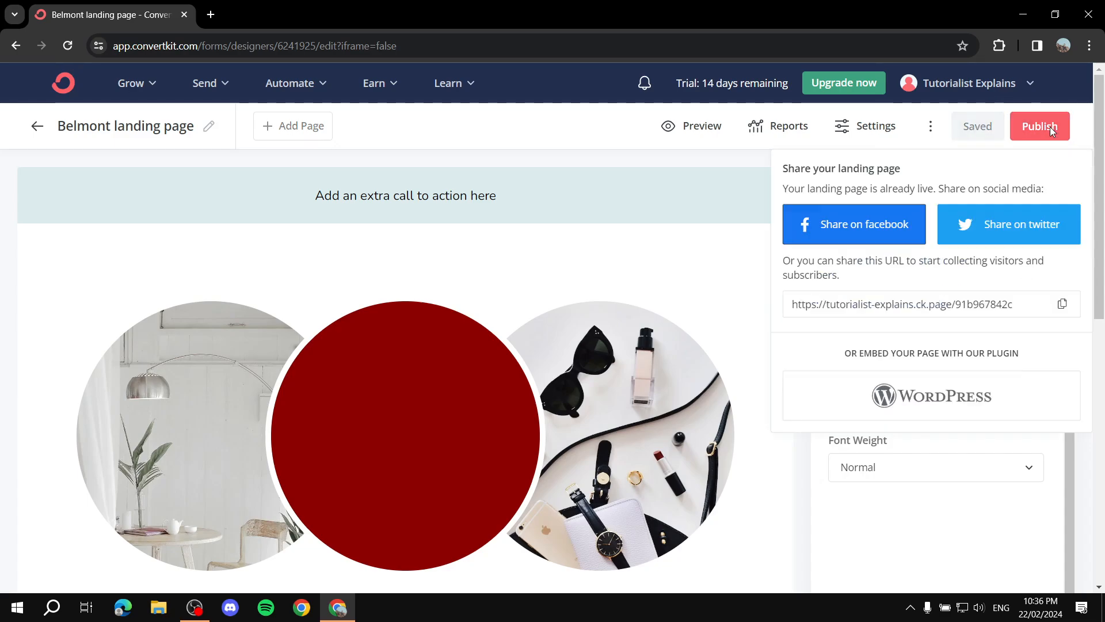
left_click(1070, 304)
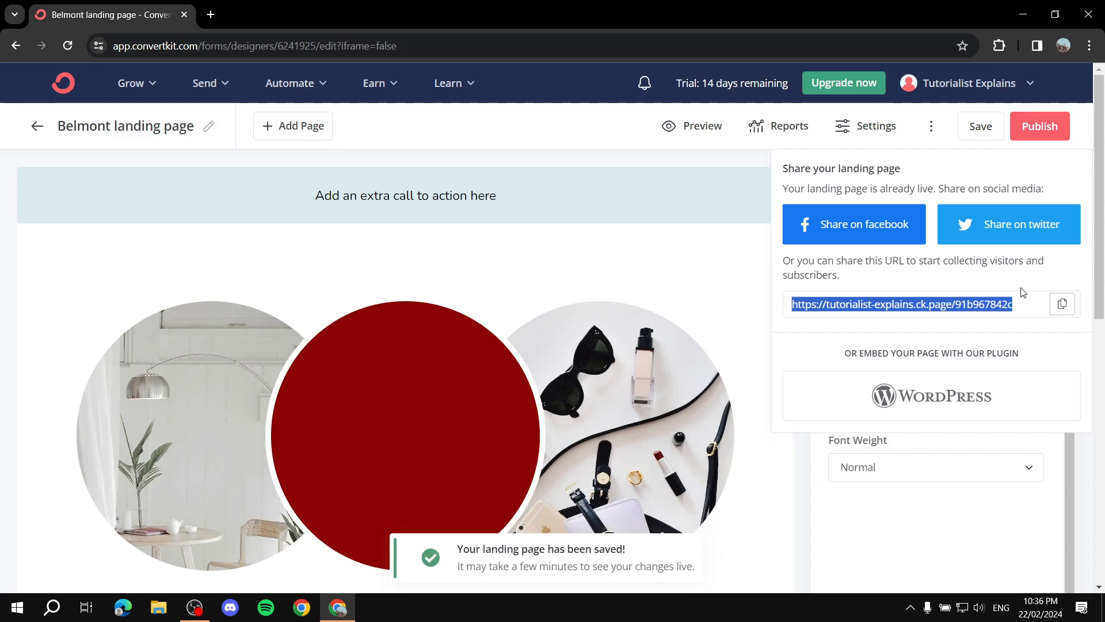
left_click(759, 233)
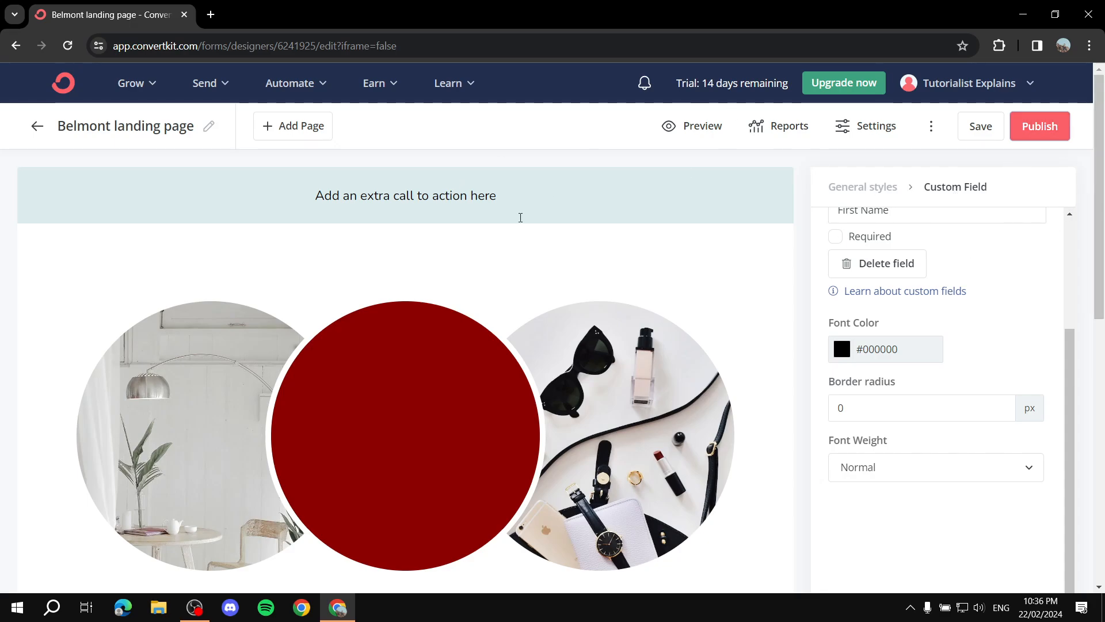
- Review the finished landing page from the call-to-action banner down to the sign-up form and footer
scroll(518, 215, "down", 7)
scroll(461, 486, "down", 3)
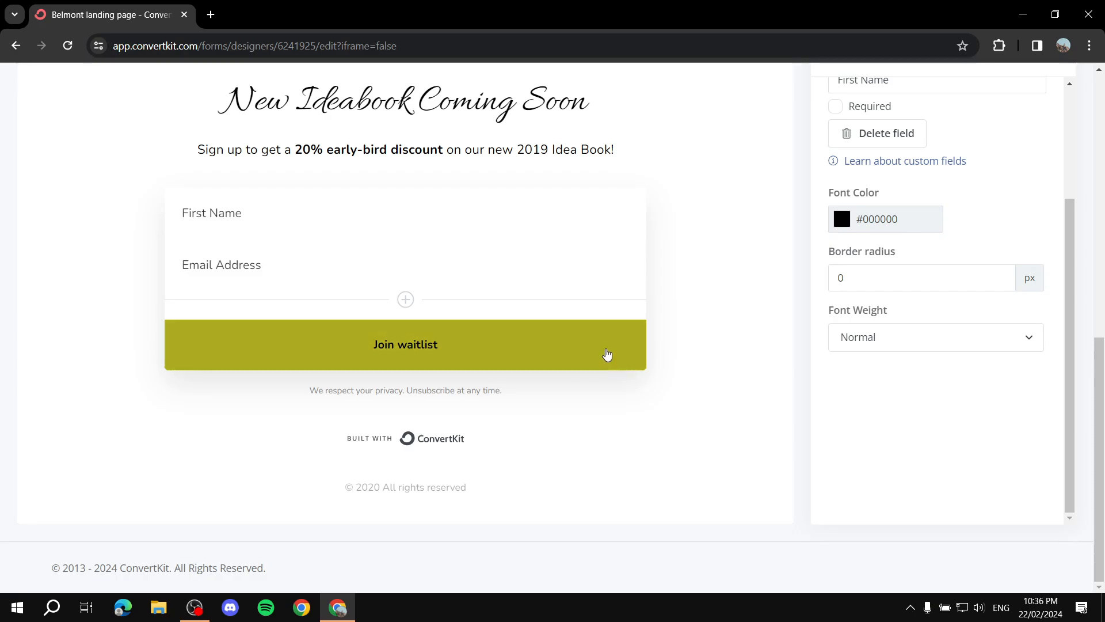
scroll(403, 322, "up", 8)
scroll(347, 283, "up", 2)
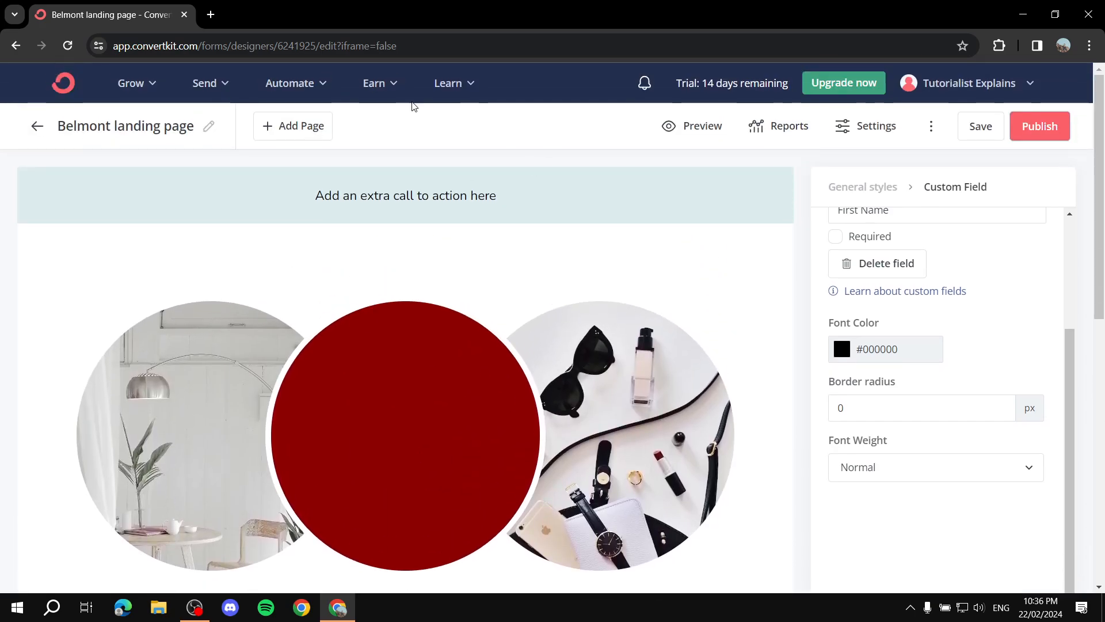
scroll(474, 190, "down", 9)
scroll(403, 213, "up", 9)
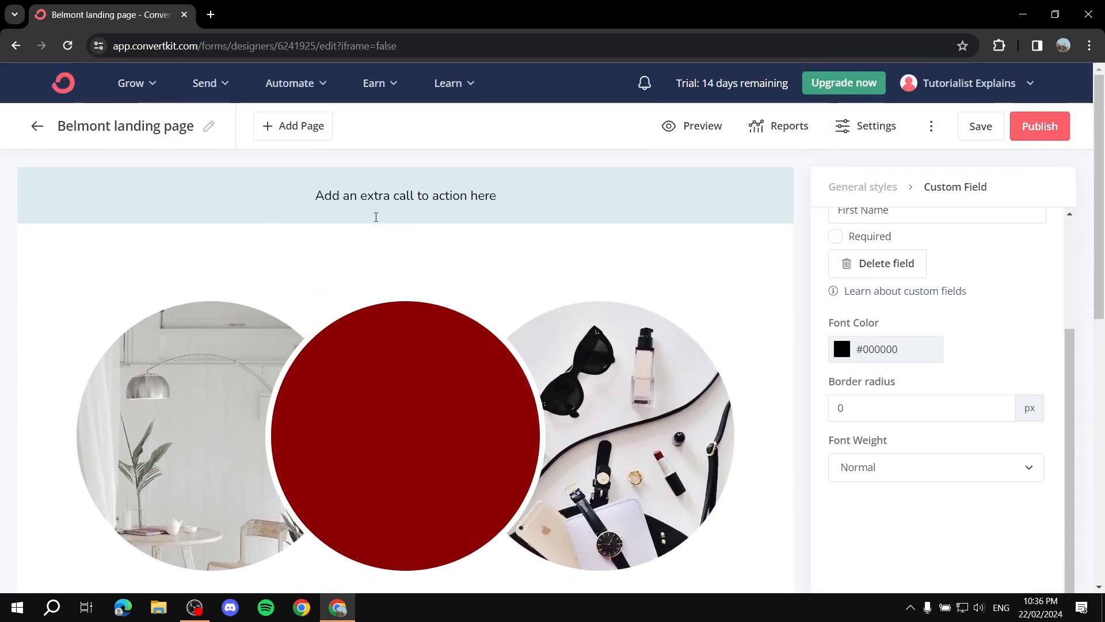
scroll(460, 219, "down", 9)
scroll(496, 285, "up", 4)
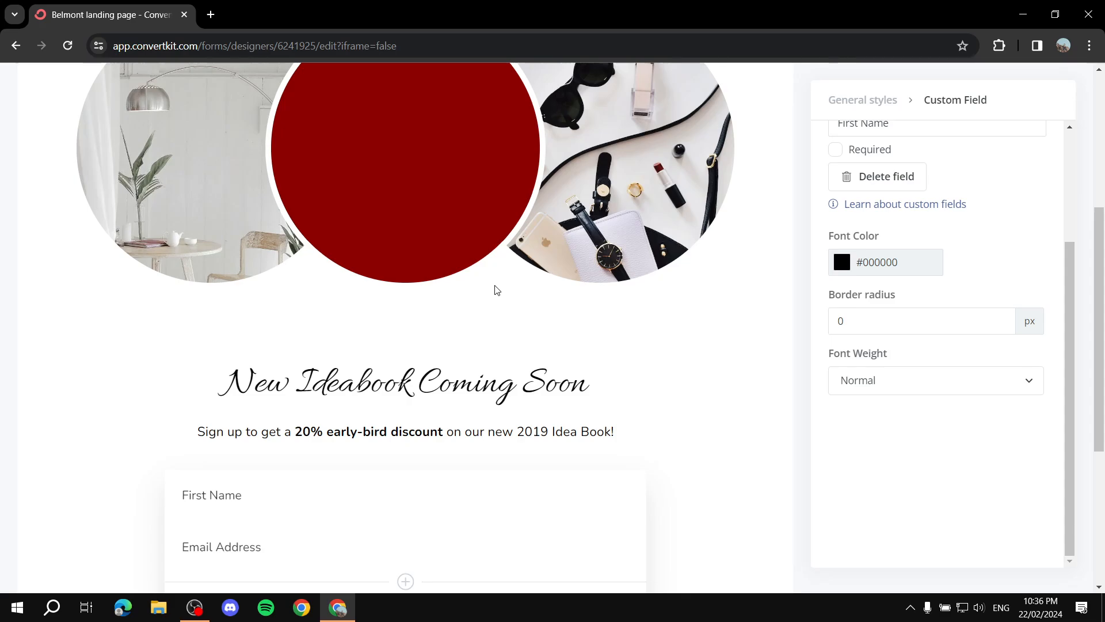
scroll(496, 290, "up", 5)
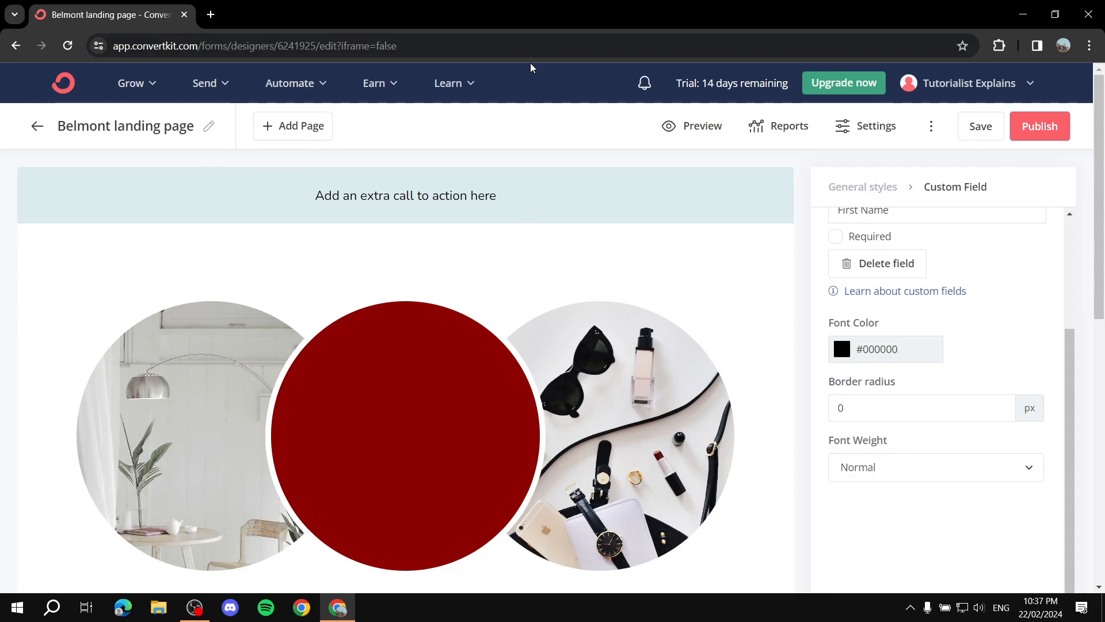
- Open the default "Text only" email template for editing
left_click(233, 84)
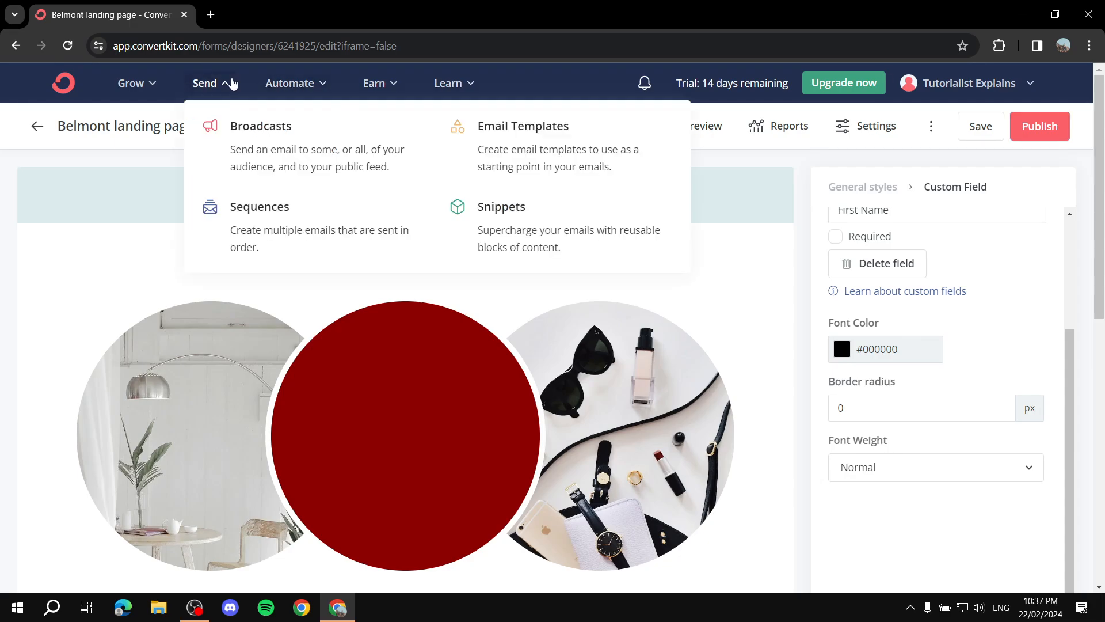
left_click(531, 129)
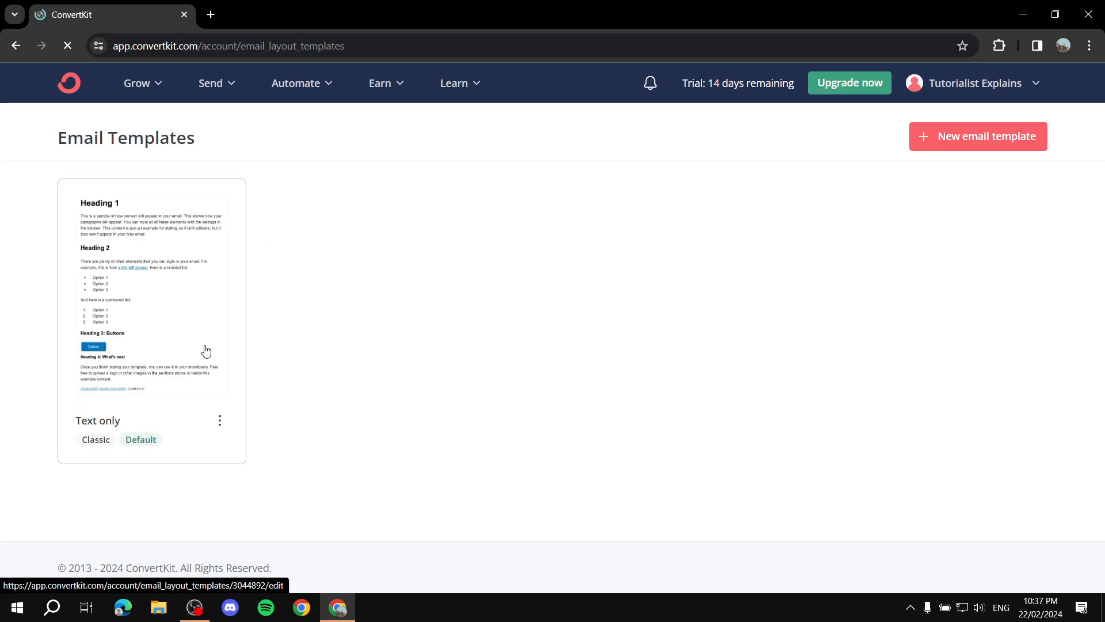
left_click(205, 348)
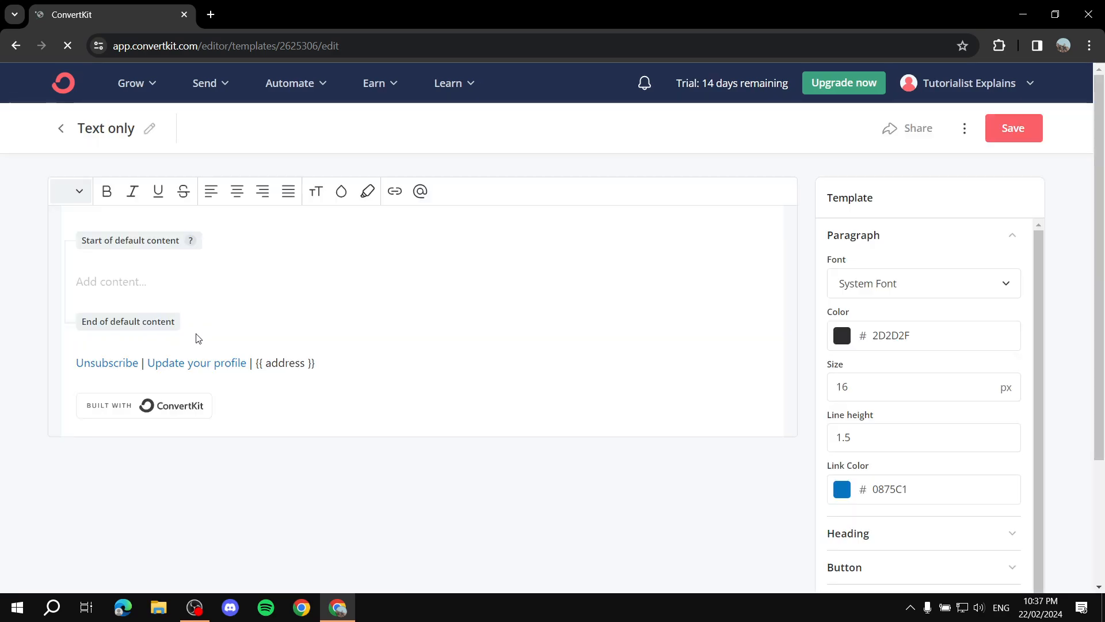
scroll(222, 232, "down", 3)
scroll(222, 234, "up", 3)
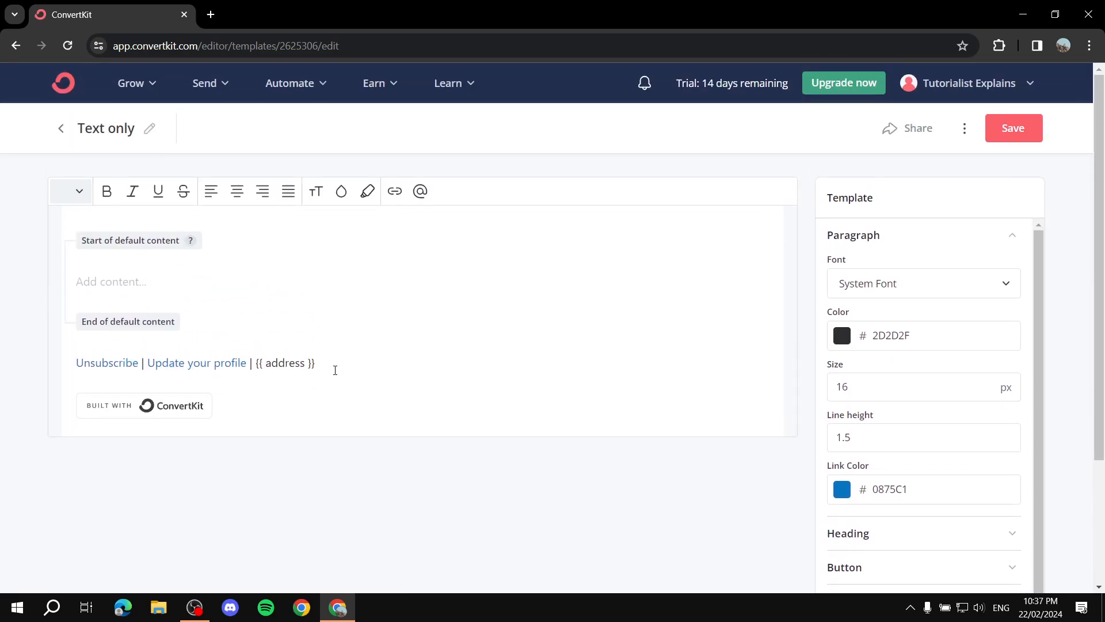
- Set the email template's paragraph link color to purple 915CC3
left_click(842, 489)
scroll(956, 495, "down", 3)
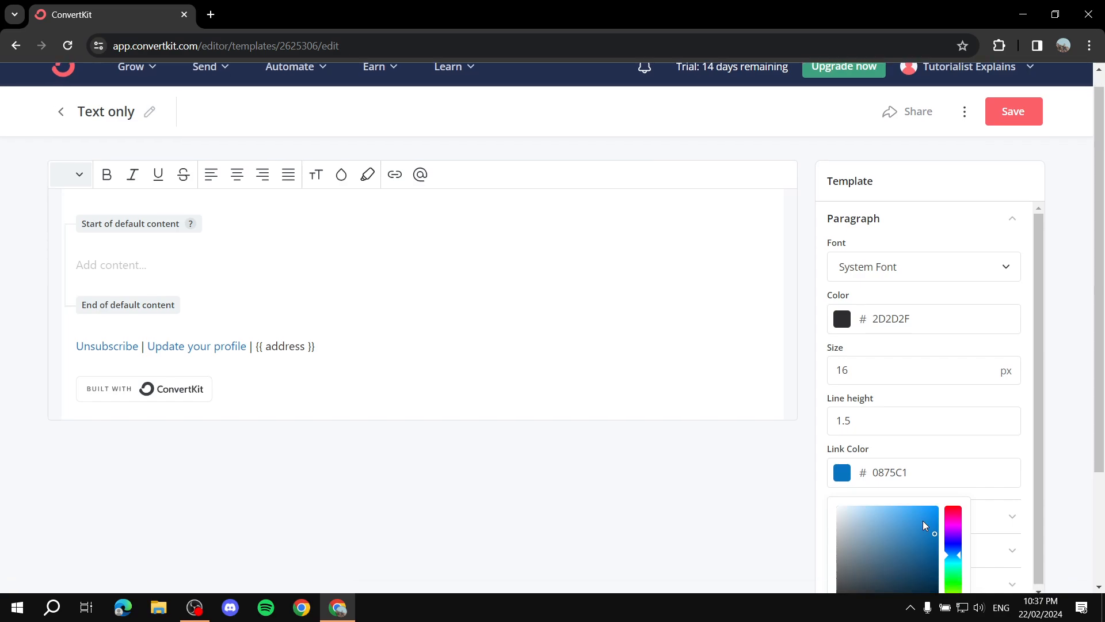
left_click(959, 486)
left_click_drag(959, 486, 959, 480)
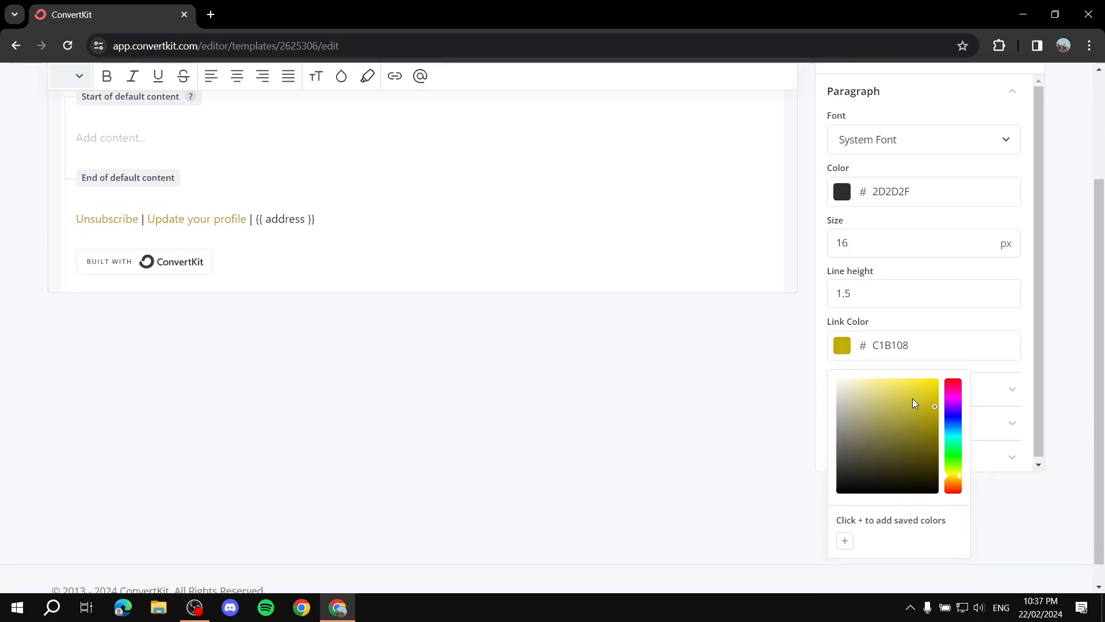
left_click_drag(915, 404, 964, 370)
left_click_drag(925, 405, 934, 453)
left_click_drag(956, 462, 891, 406)
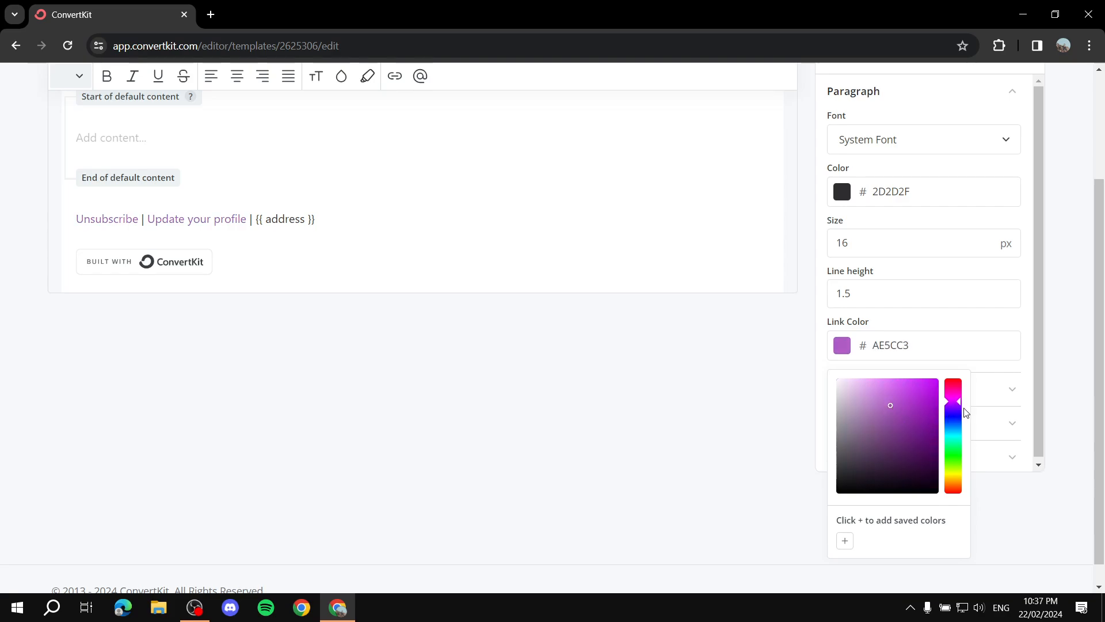
left_click_drag(959, 403, 959, 408)
left_click(569, 336)
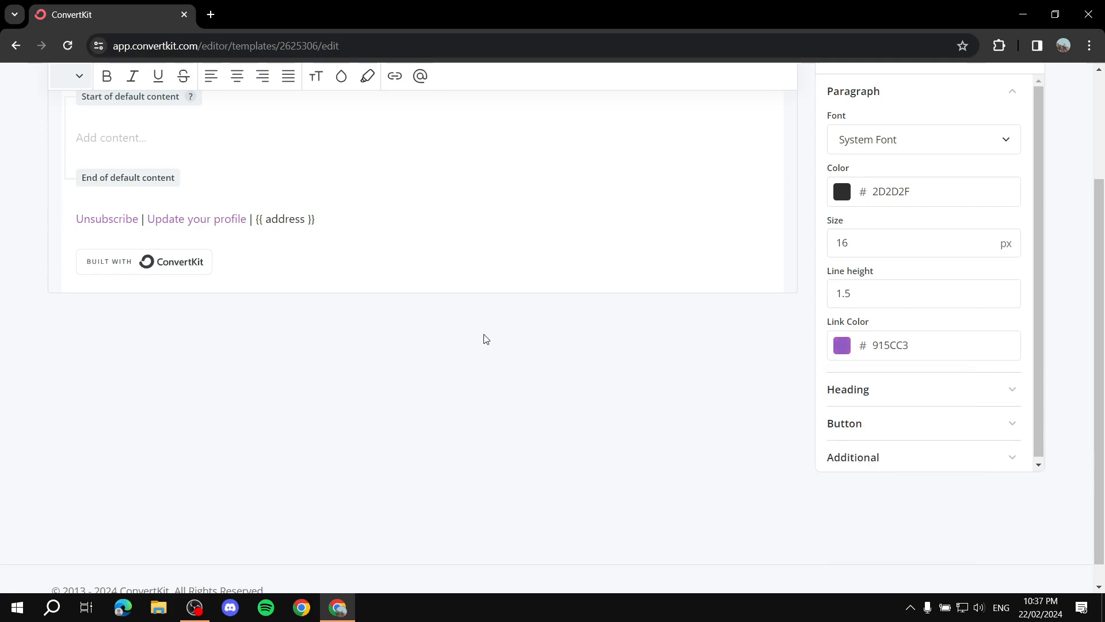
- Check the template's paragraph font choices and expand its button style settings
scroll(543, 306, "up", 3)
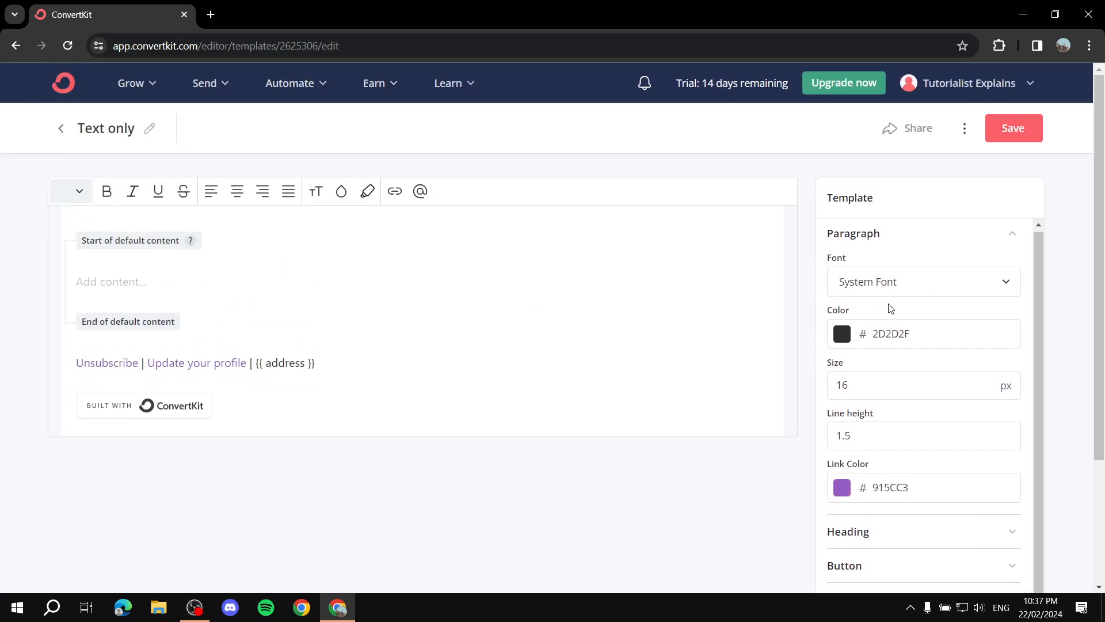
left_click(888, 282)
left_click(910, 286)
scroll(939, 363, "down", 2)
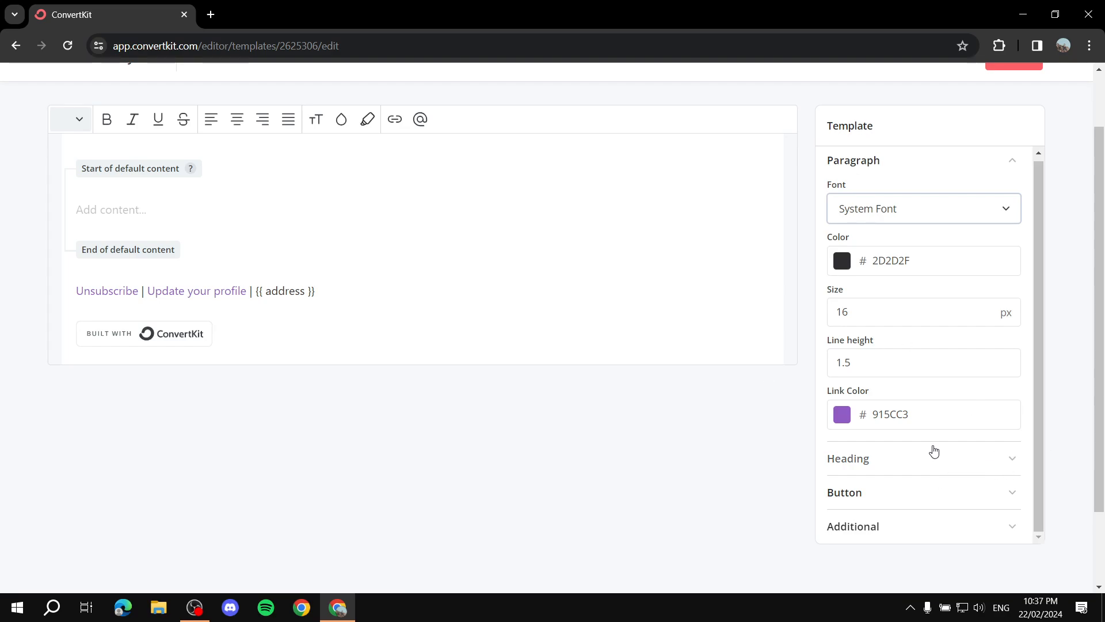
left_click(938, 499)
scroll(937, 471, "down", 3)
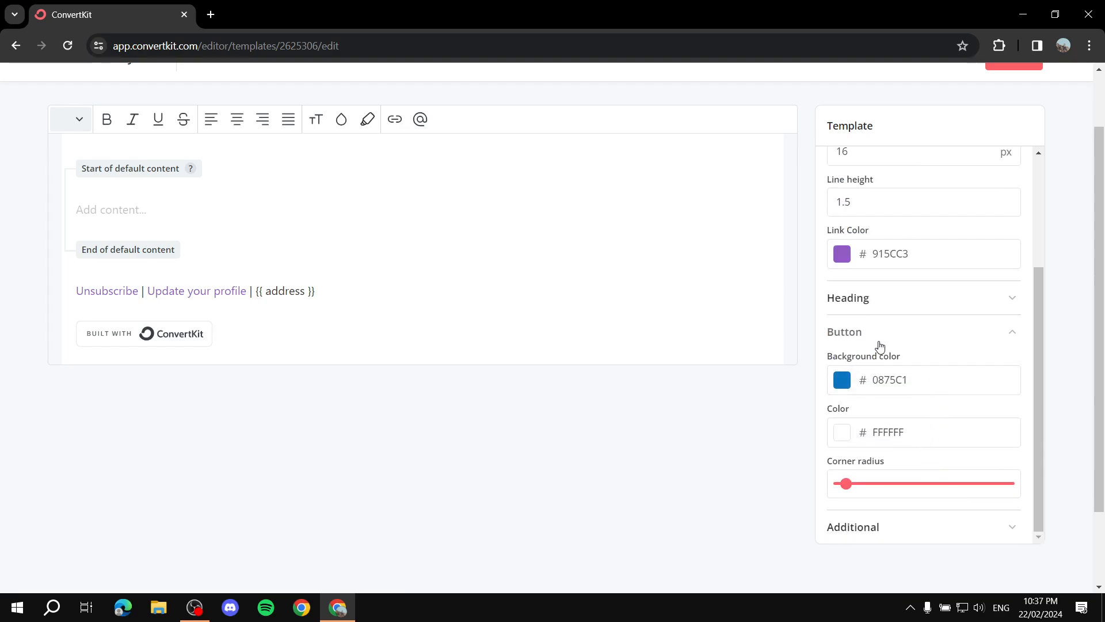
- Set the email template's button background color to olive yellow B3AA25
left_click(846, 385)
scroll(921, 470, "down", 2)
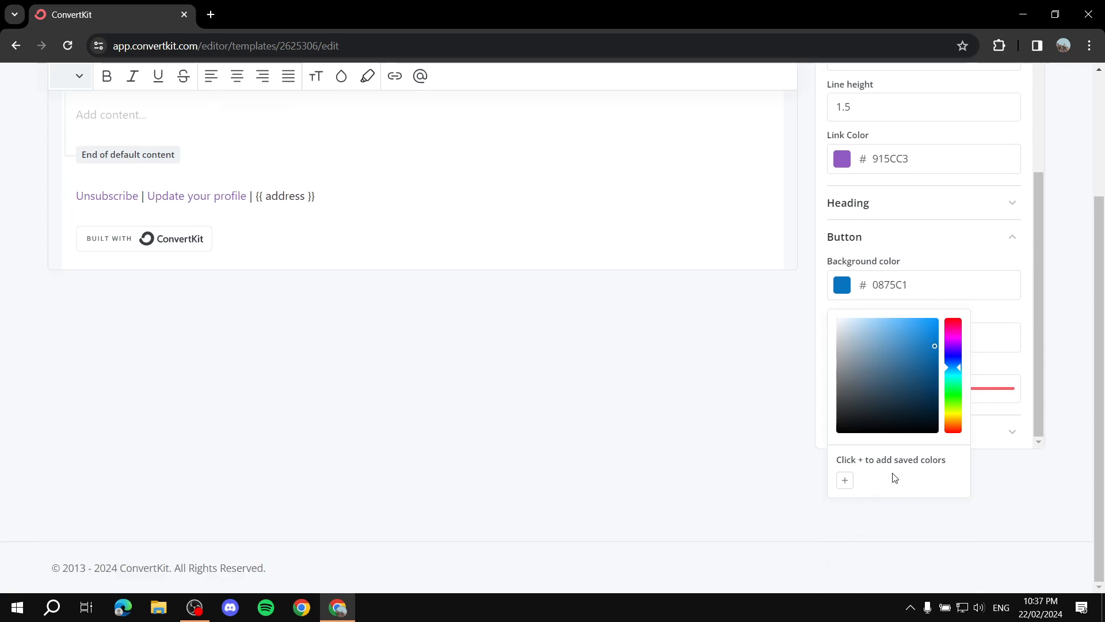
left_click_drag(953, 394, 952, 415)
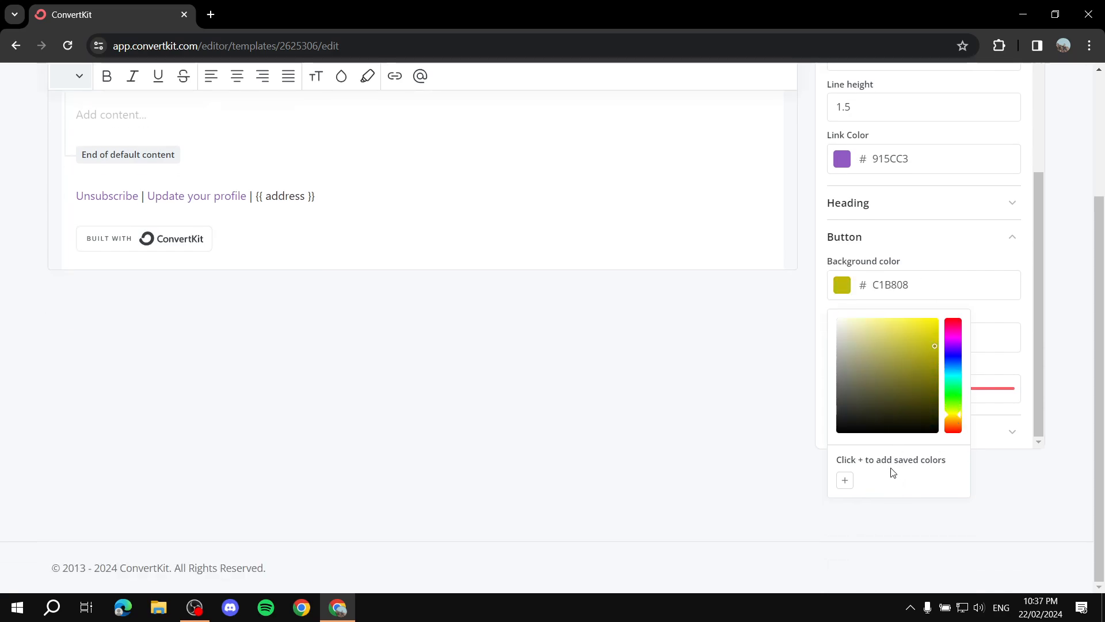
left_click_drag(914, 371, 916, 353)
left_click(976, 255)
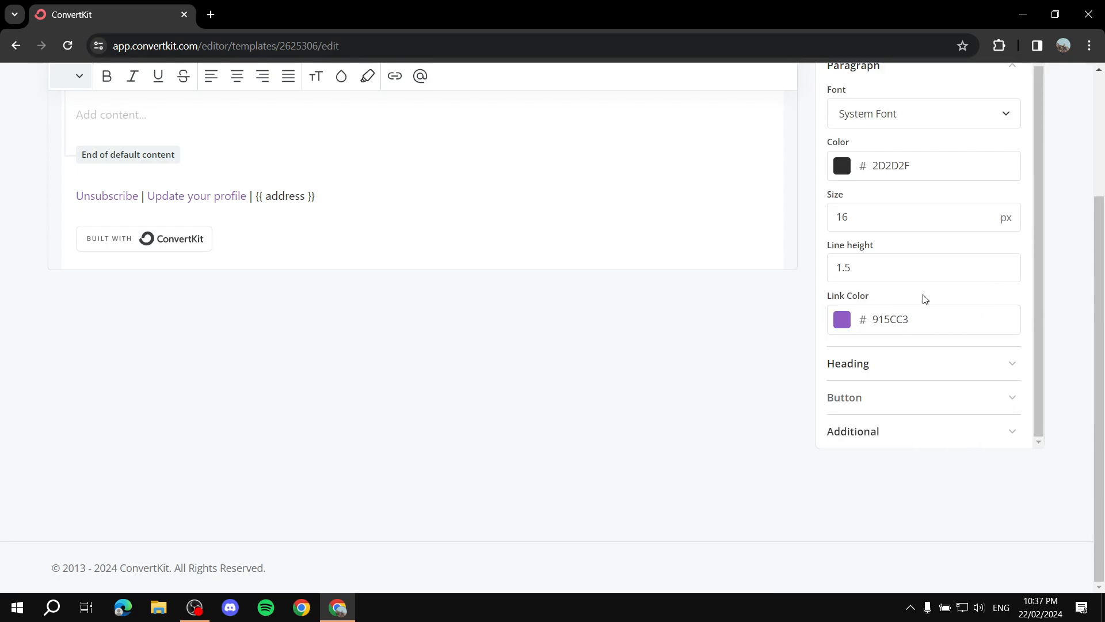
- Check the template's heading font, color and line height settings, along with the button's color and corner radius options
left_click(864, 361)
scroll(924, 354, "down", 3)
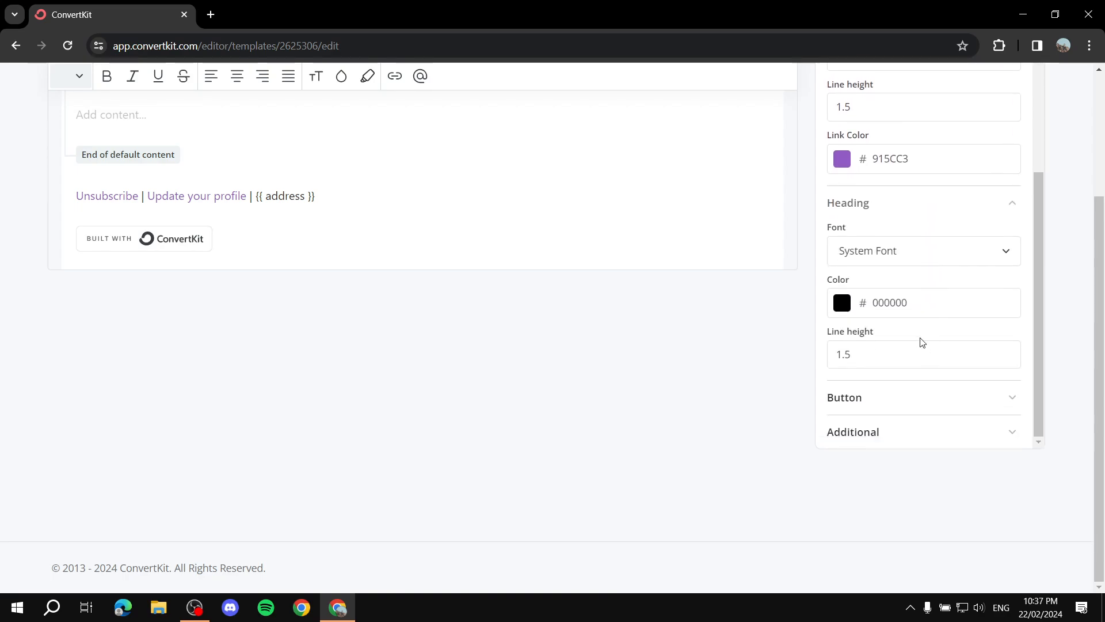
left_click(915, 397)
scroll(925, 395, "down", 3)
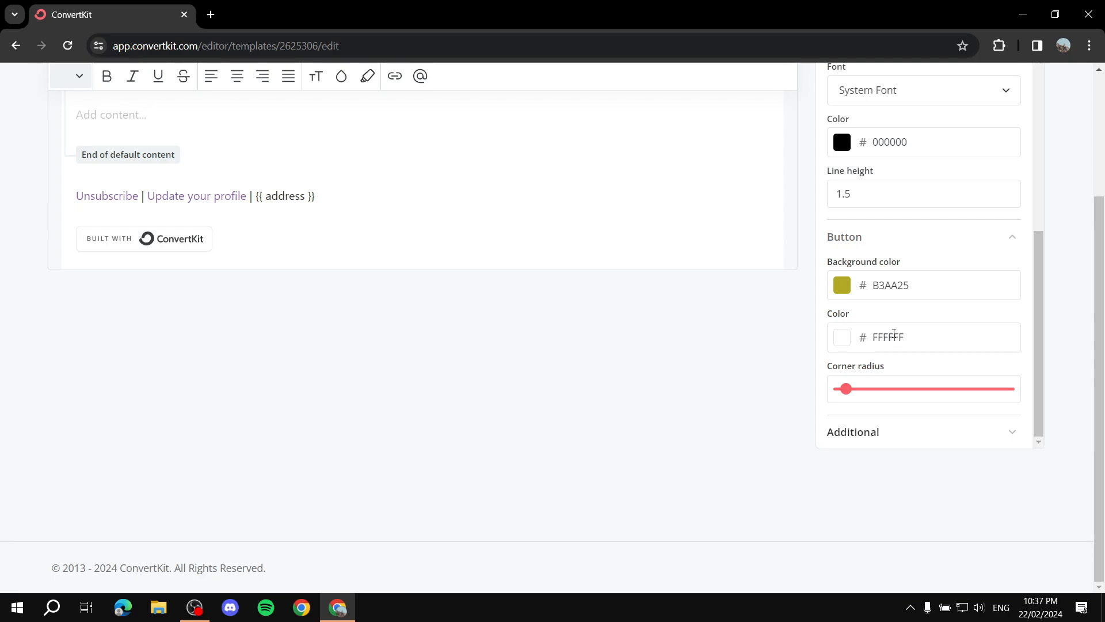
left_click(894, 334)
left_click(696, 344)
- Save the "Text only" template and return to the list of email templates
scroll(938, 420, "up", 8)
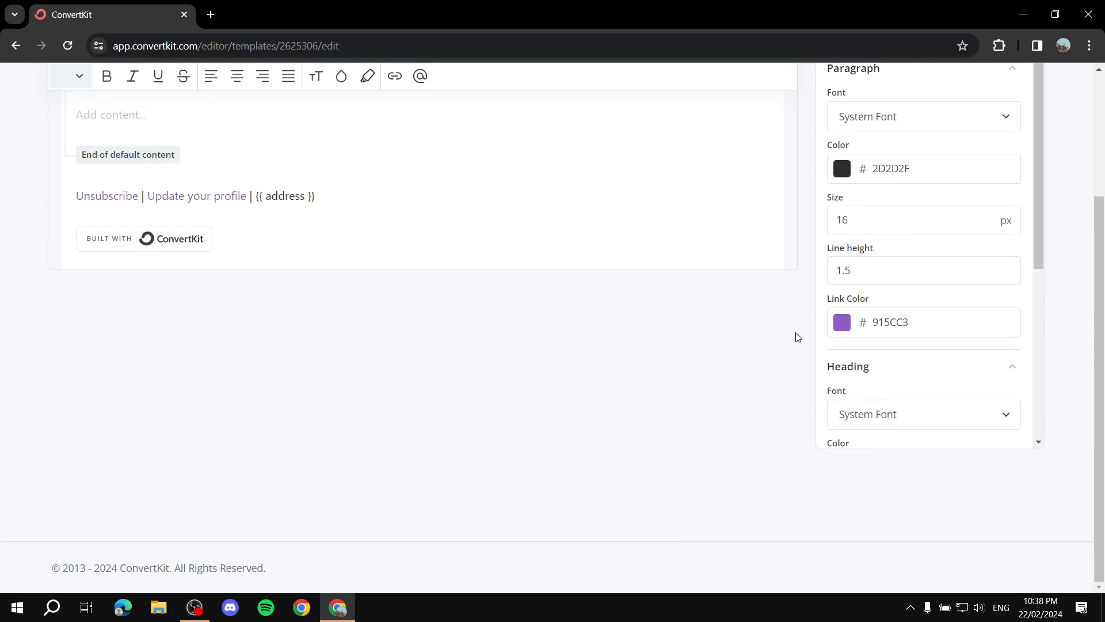
scroll(794, 336, "up", 3)
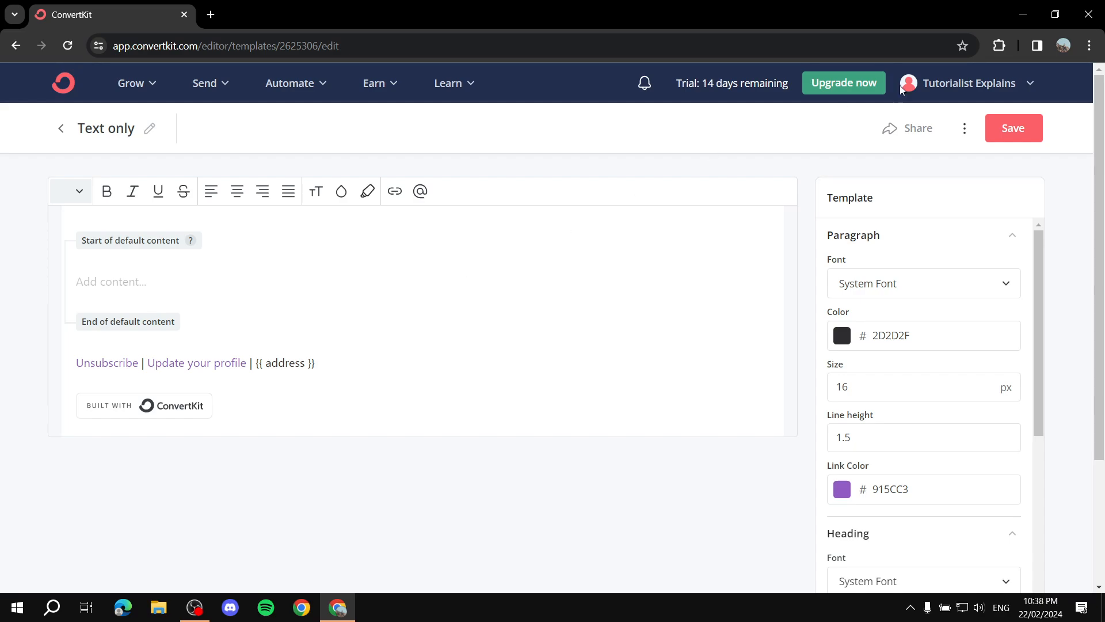
left_click(1012, 140)
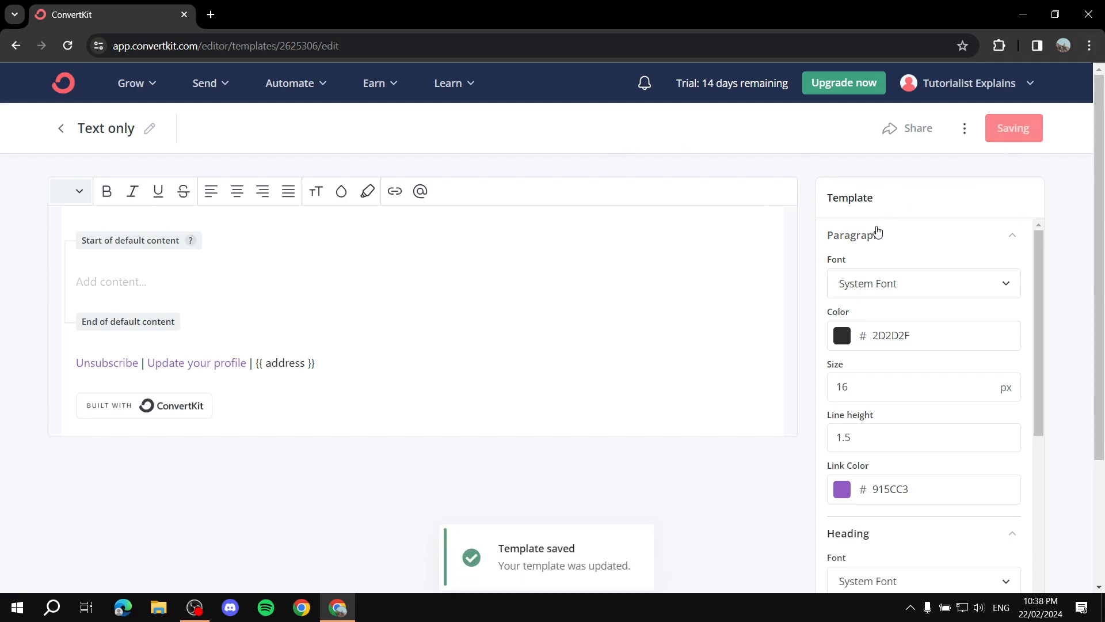
left_click(40, 143)
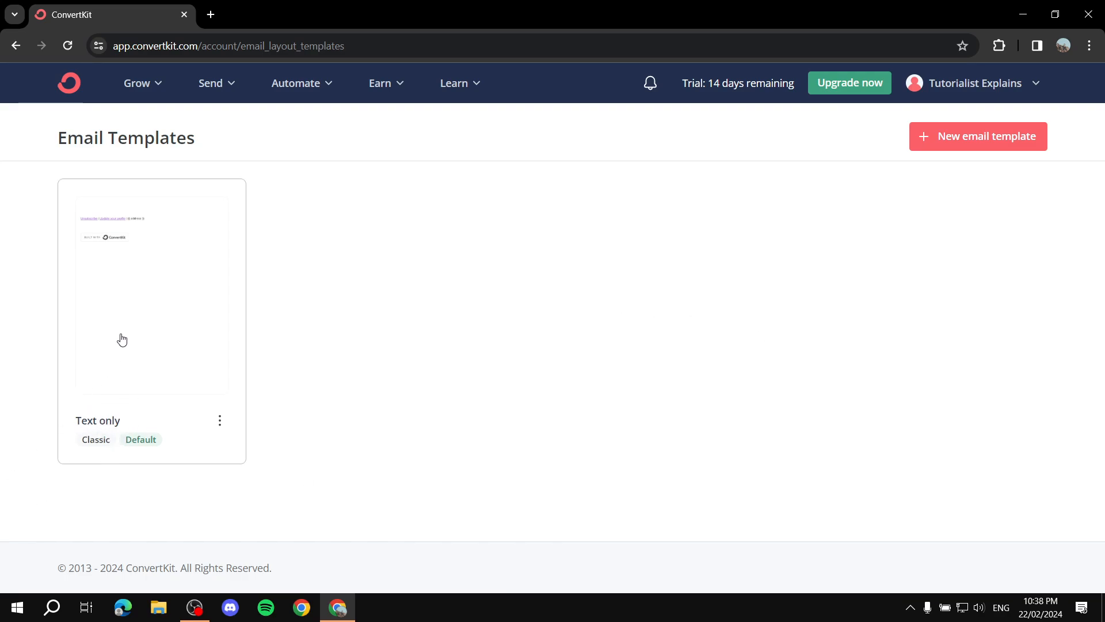
- Create a new broadcast based on the "Text only" template
left_click(225, 86)
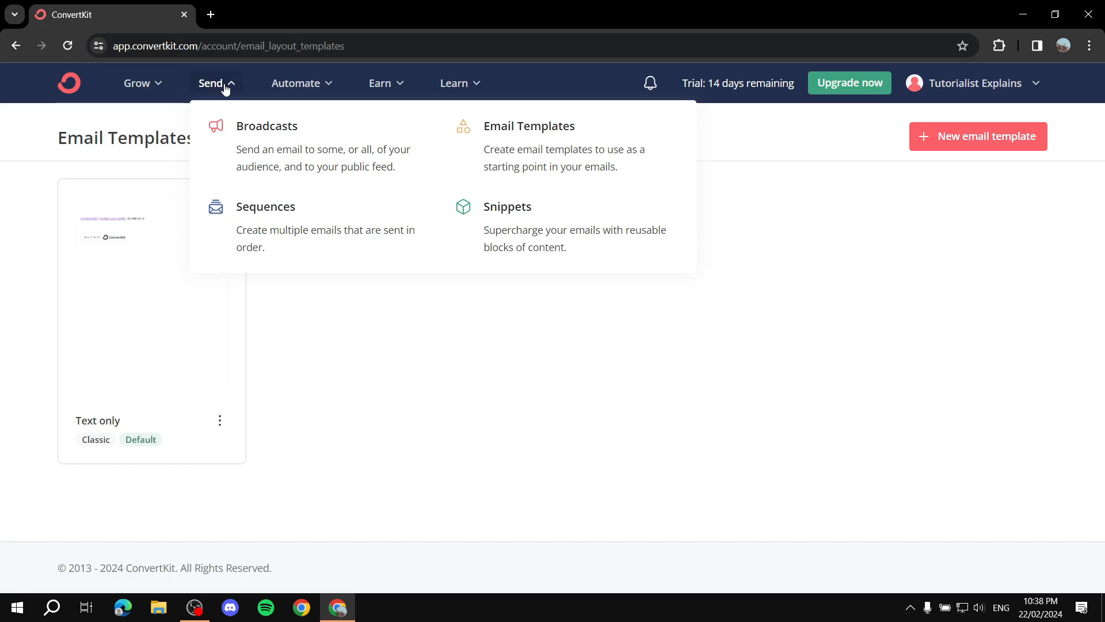
left_click(278, 137)
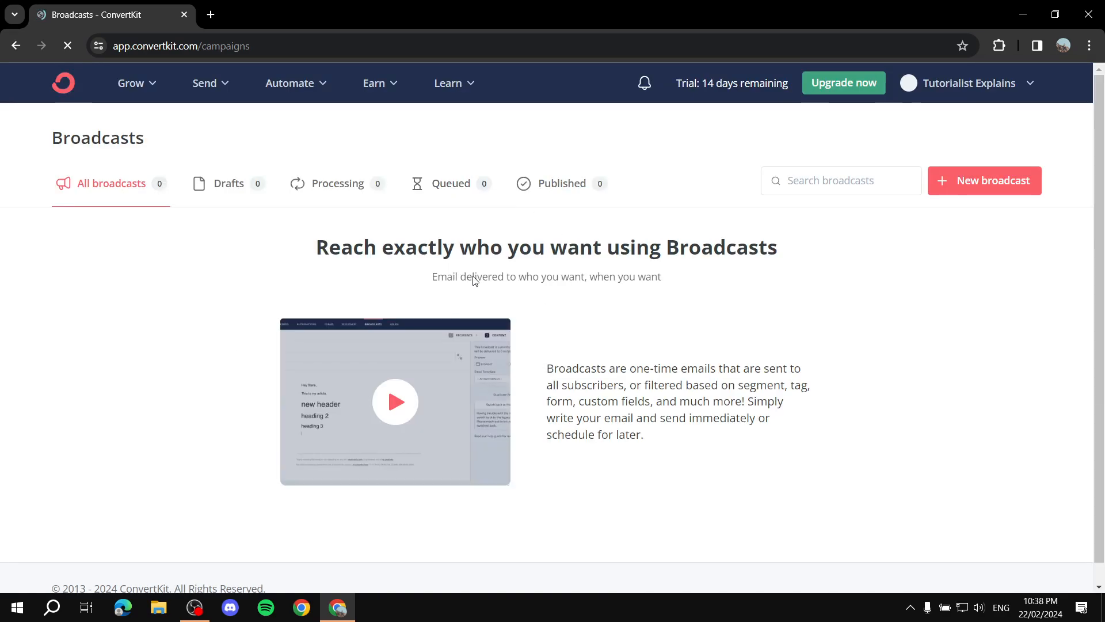
left_click(1000, 192)
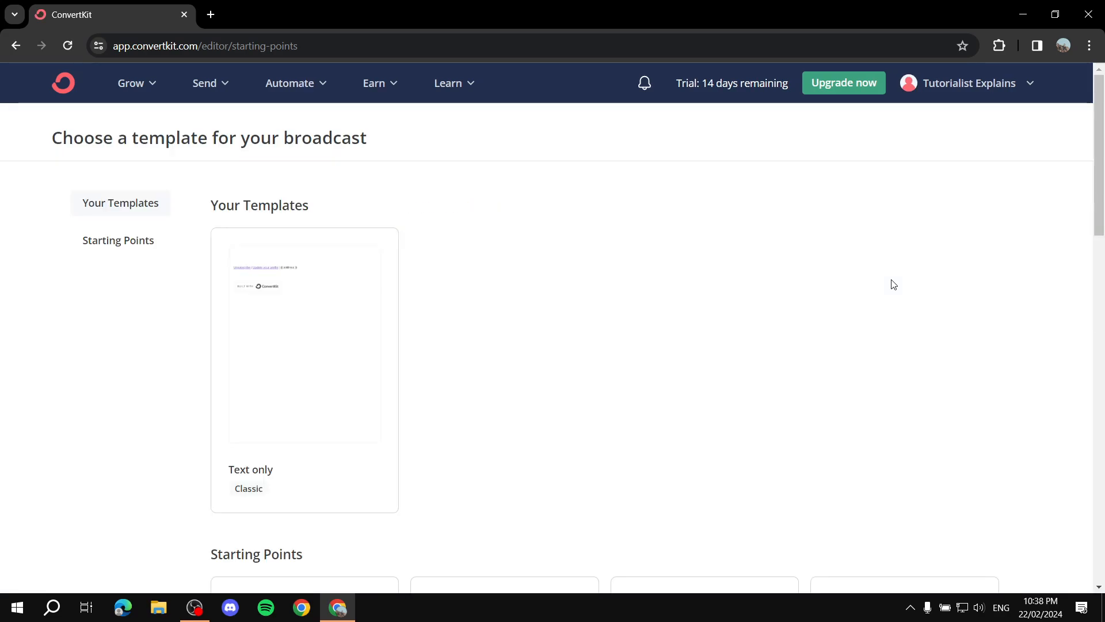
scroll(558, 291, "down", 3)
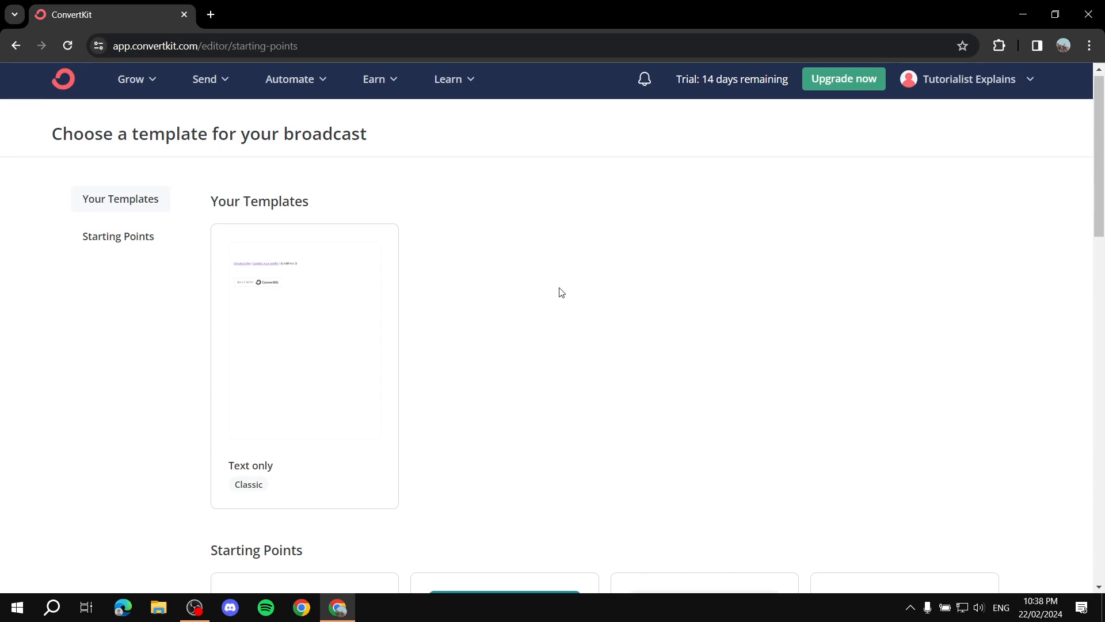
scroll(103, 327, "up", 3)
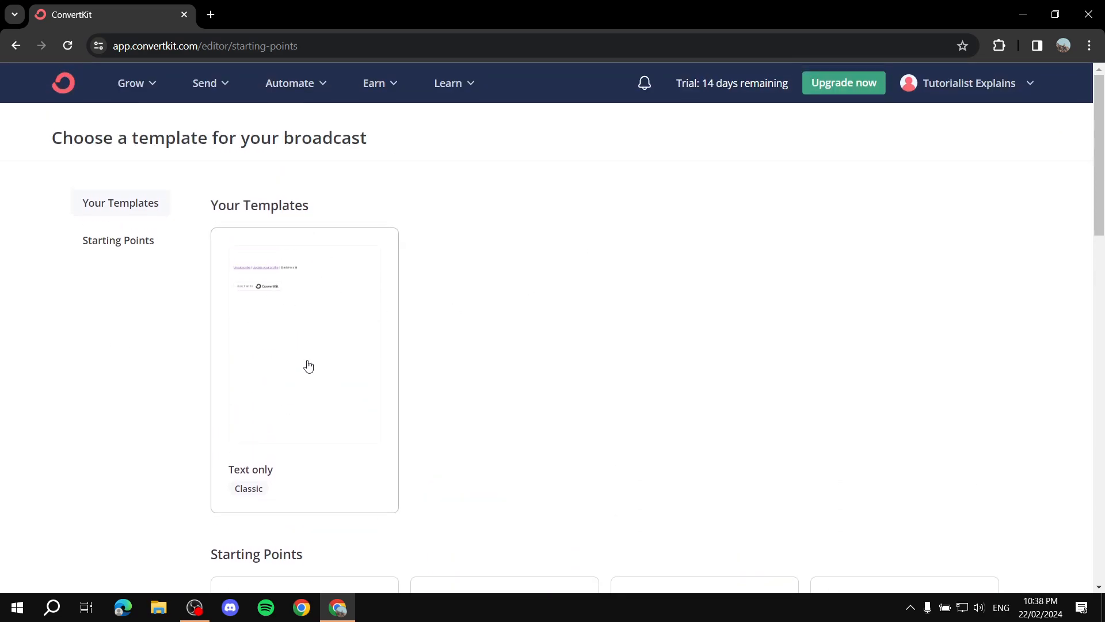
left_click(306, 366)
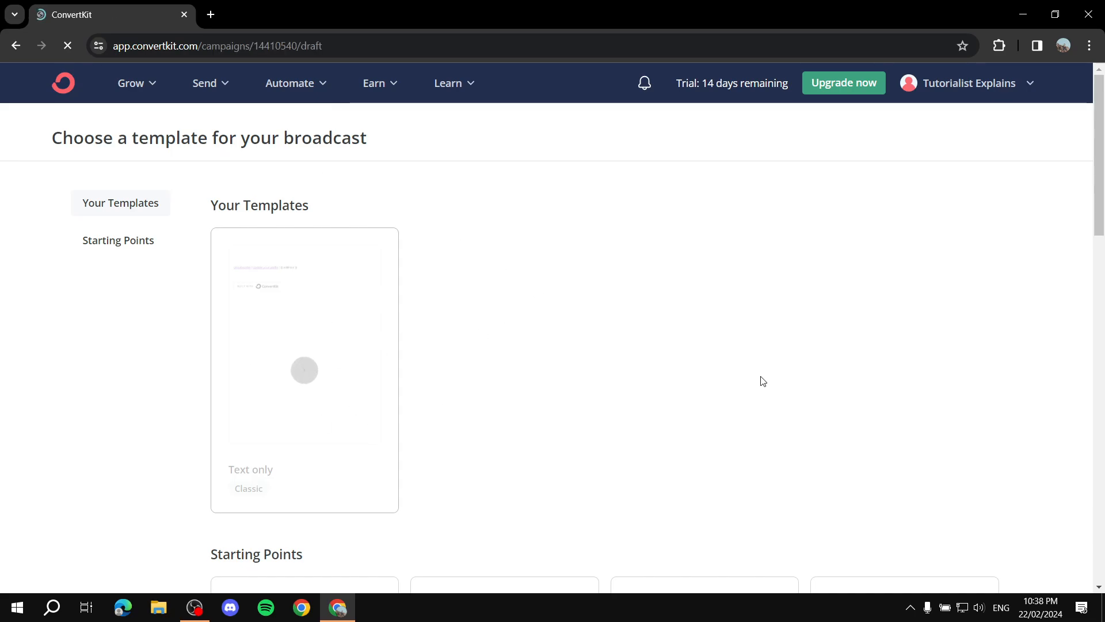
- Replace the broadcast's subject line with "Here goes the subject"
left_click_drag(203, 213, 45, 219)
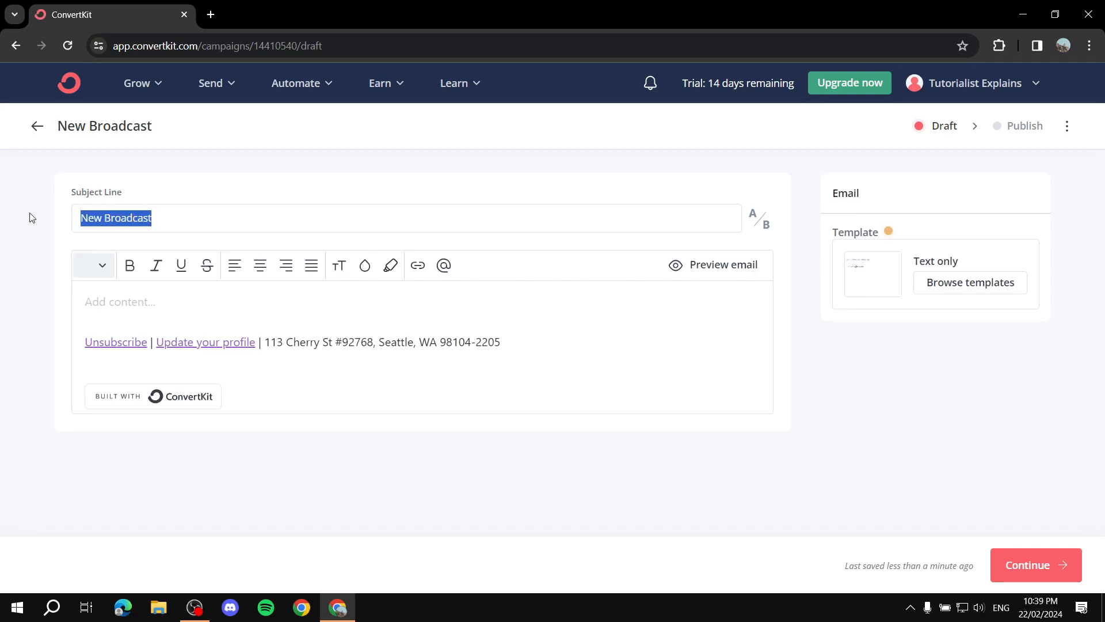
type("Heres")
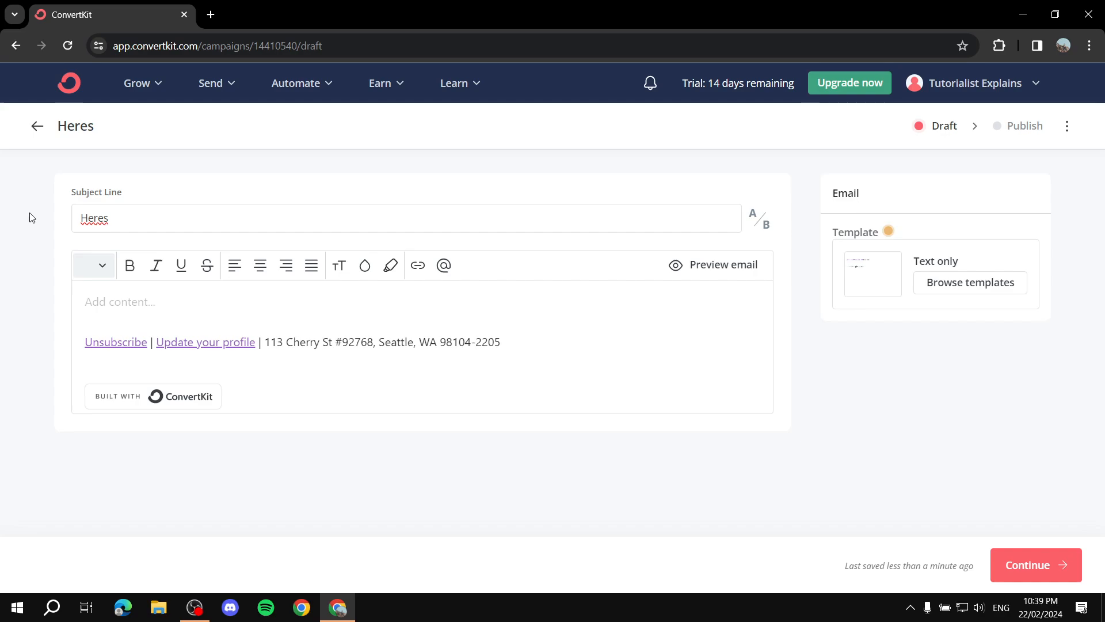
key("BackSpace")
key("BackSpace")
type("goes the su")
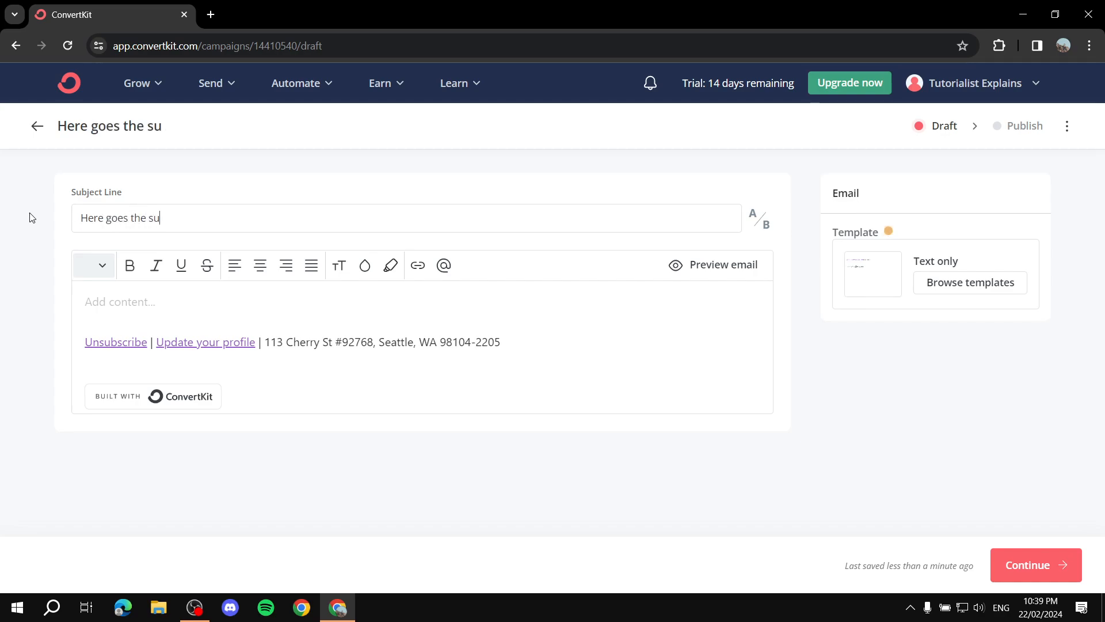
type("bject")
- Start the email body with "Hello there," and look through the content blocks that can be added
left_click(349, 306)
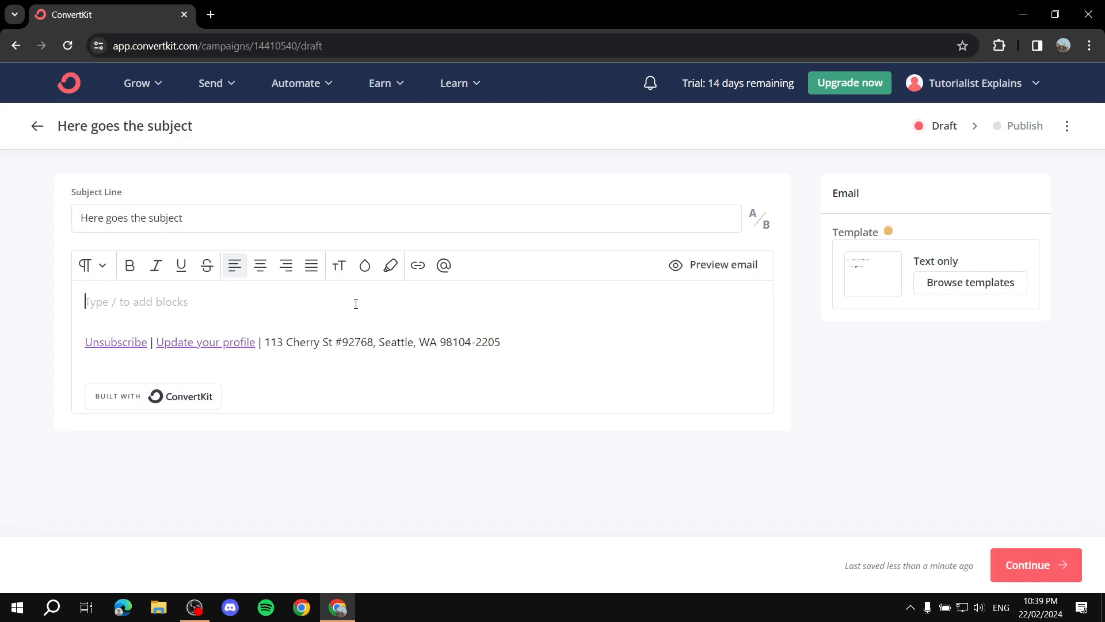
type("Hello there,")
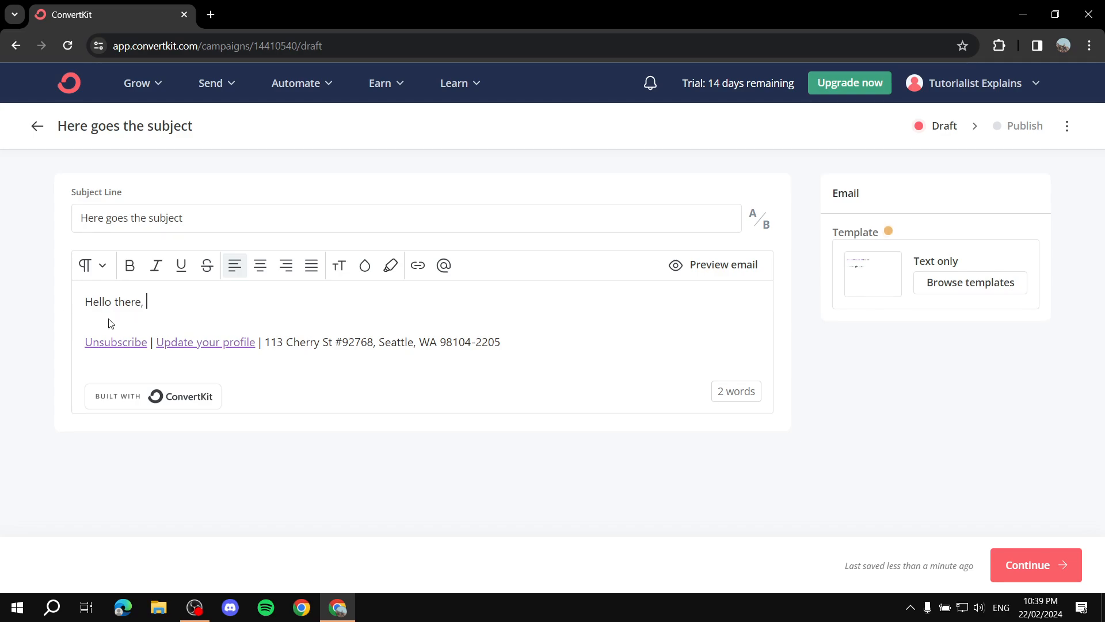
left_click(72, 319)
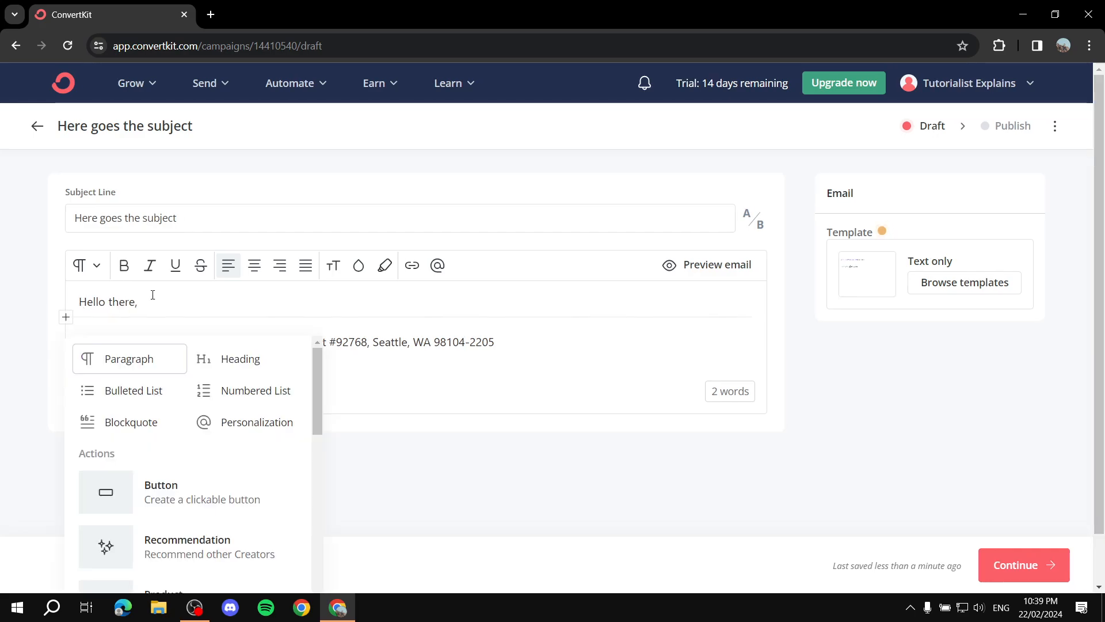
left_click(154, 297)
left_click(69, 321)
scroll(182, 388, "down", 4)
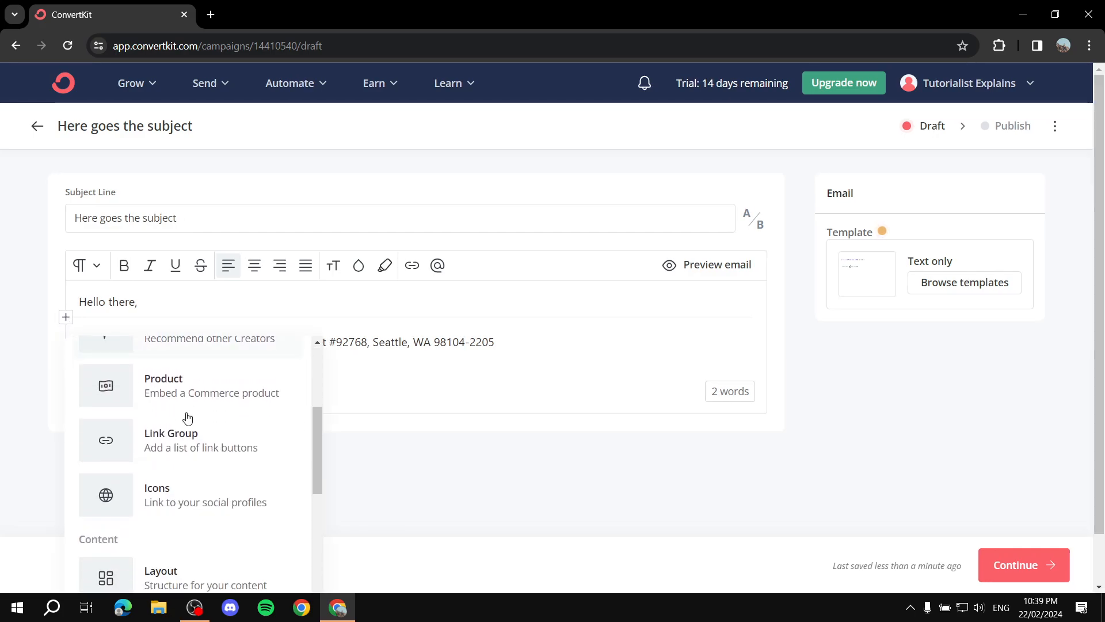
scroll(214, 397, "down", 5)
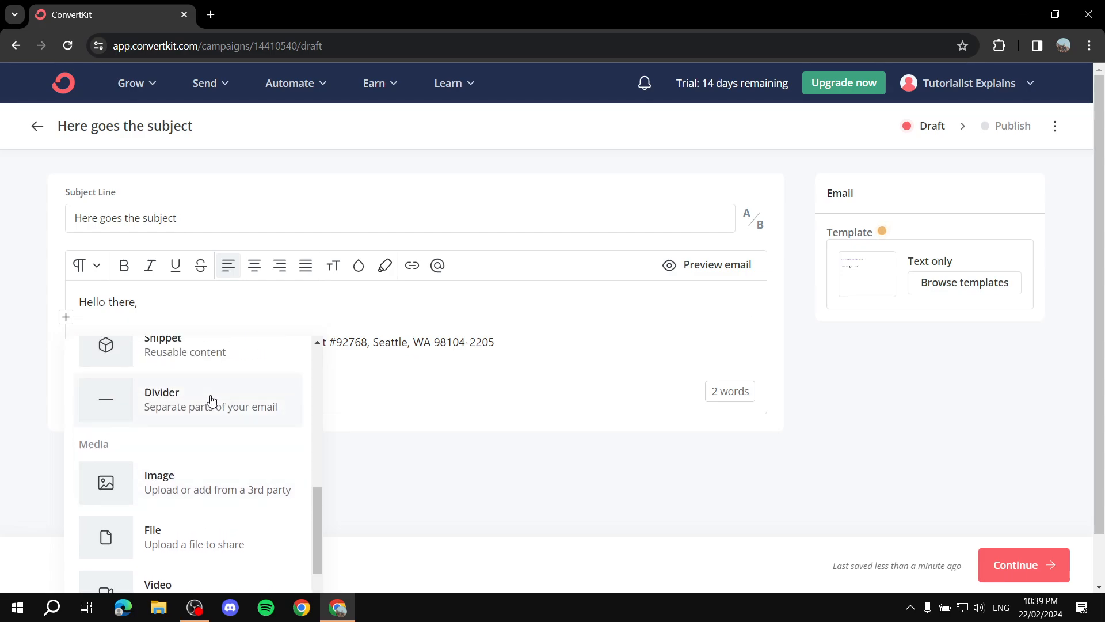
scroll(212, 401, "up", 9)
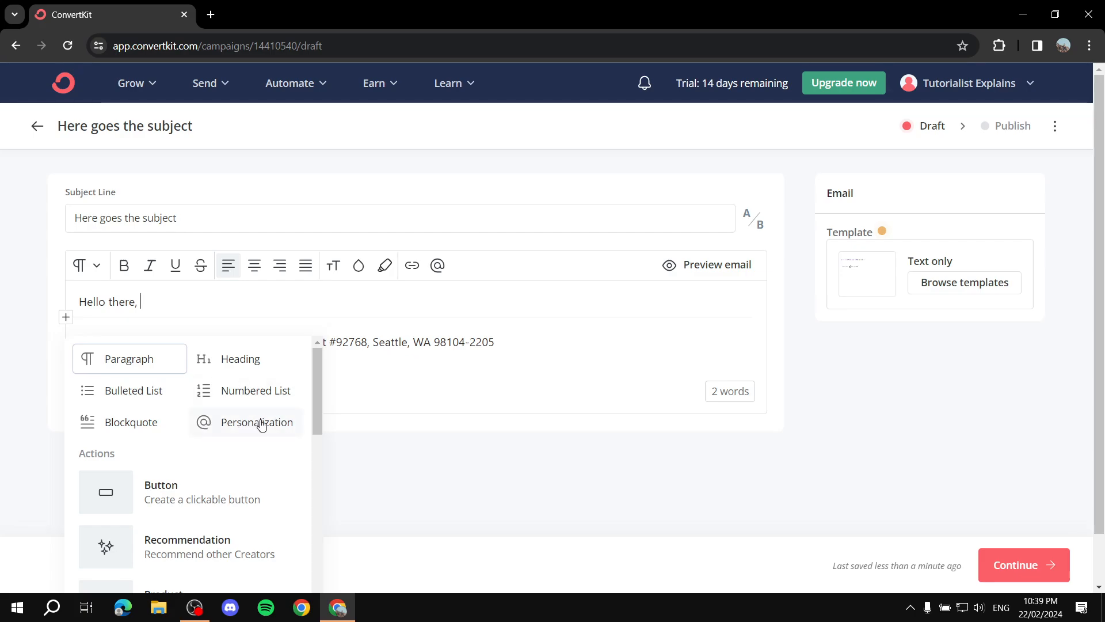
- Insert the subscriber first name personalization after the "Hello there," greeting
left_click(235, 429)
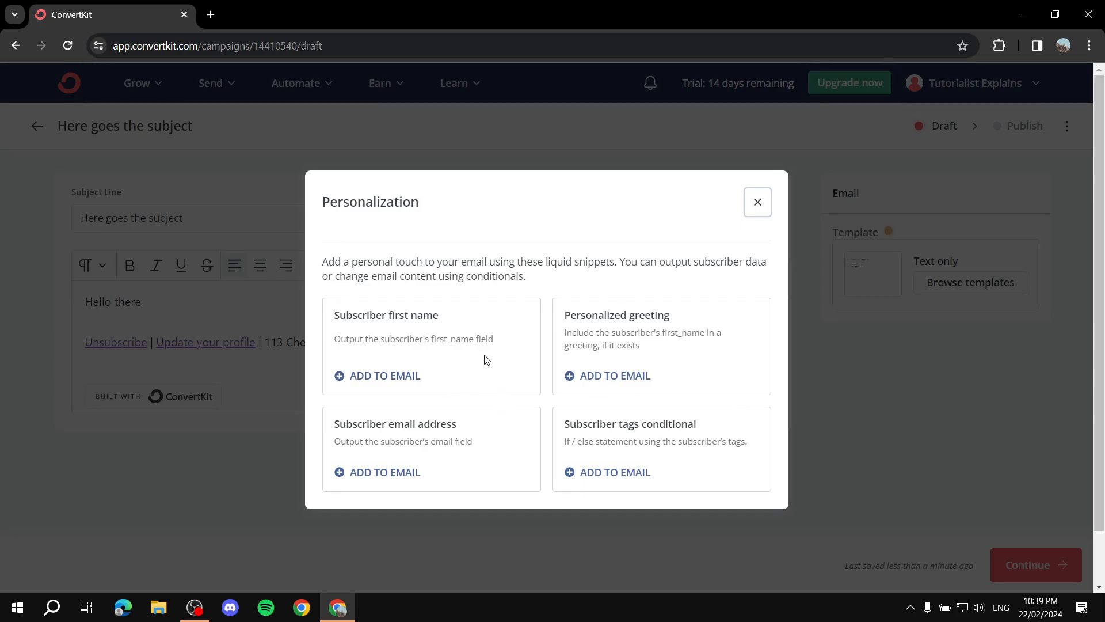
left_click_drag(456, 339, 329, 314)
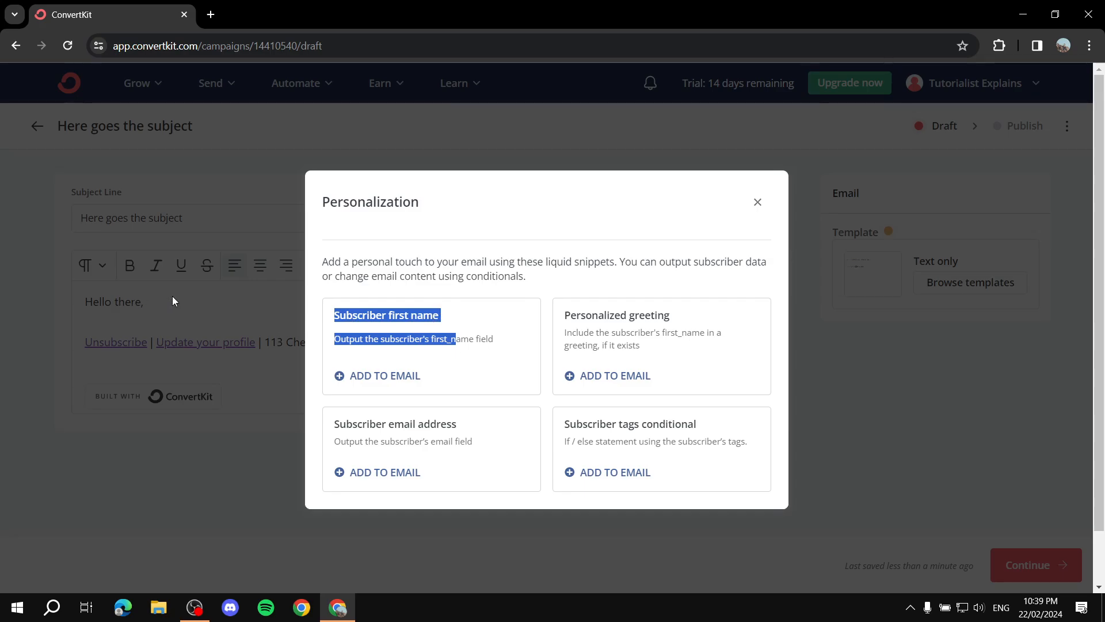
left_click(385, 376)
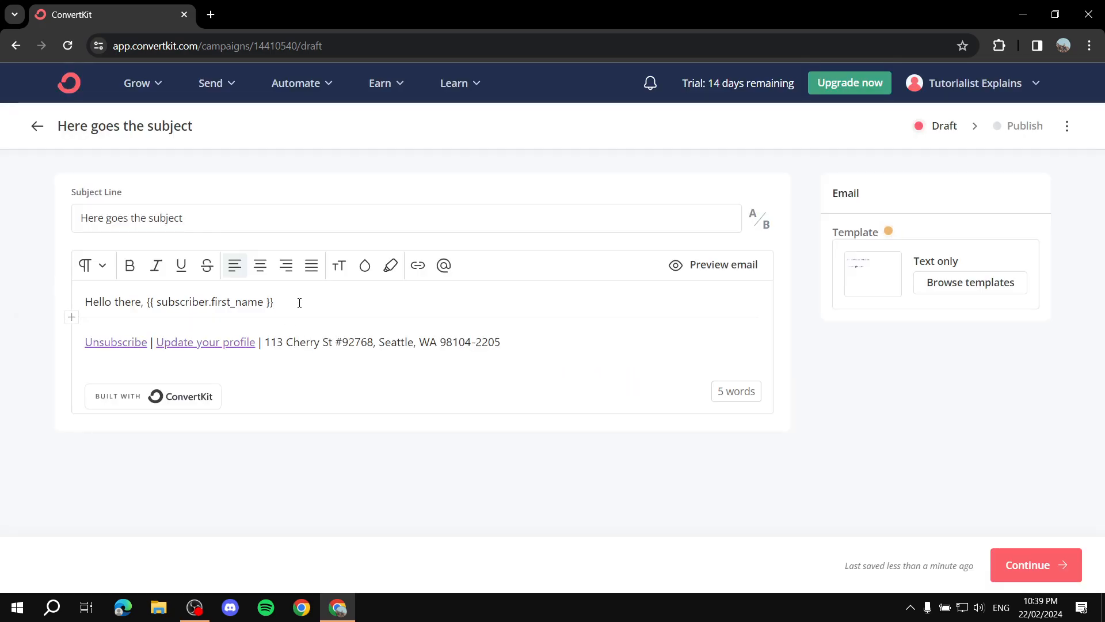
left_click_drag(300, 303, 143, 302)
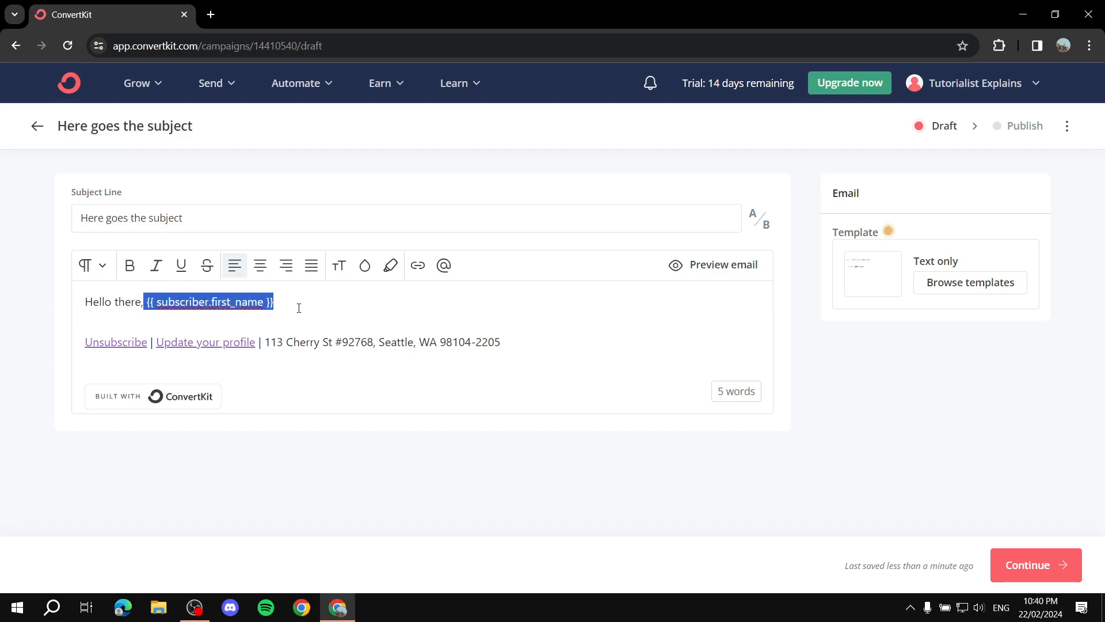
left_click(274, 302)
left_click_drag(275, 302, 146, 303)
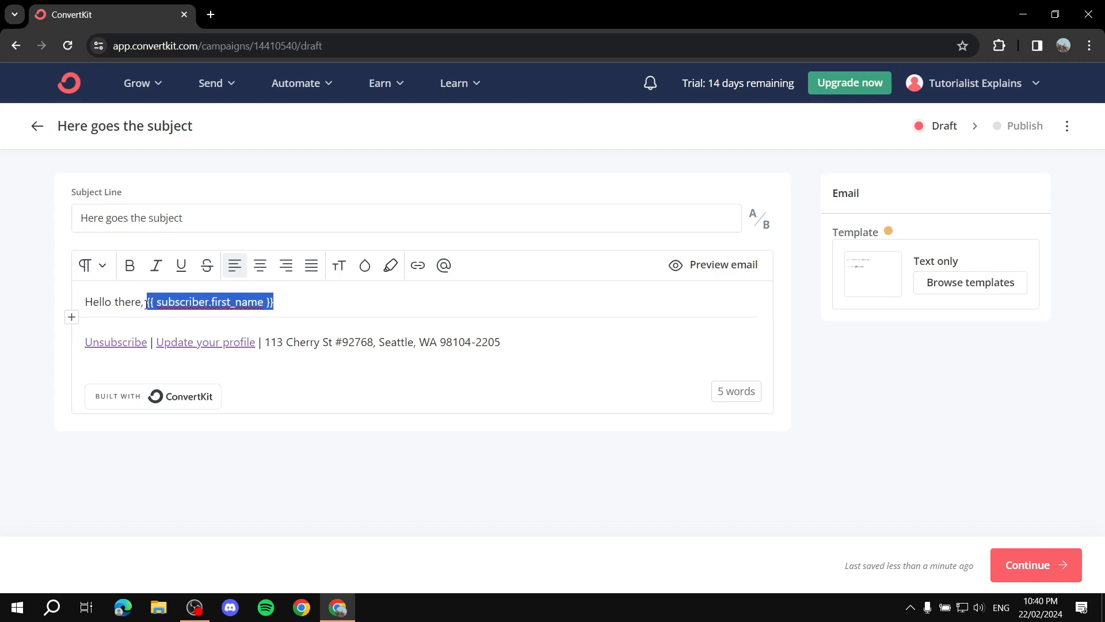
- Add two spaced placeholder paragraphs below the greeting, "ahwtahtoiahtoiw" and "watwtwatatwatawtsawt", followed by an empty line
left_click(314, 305)
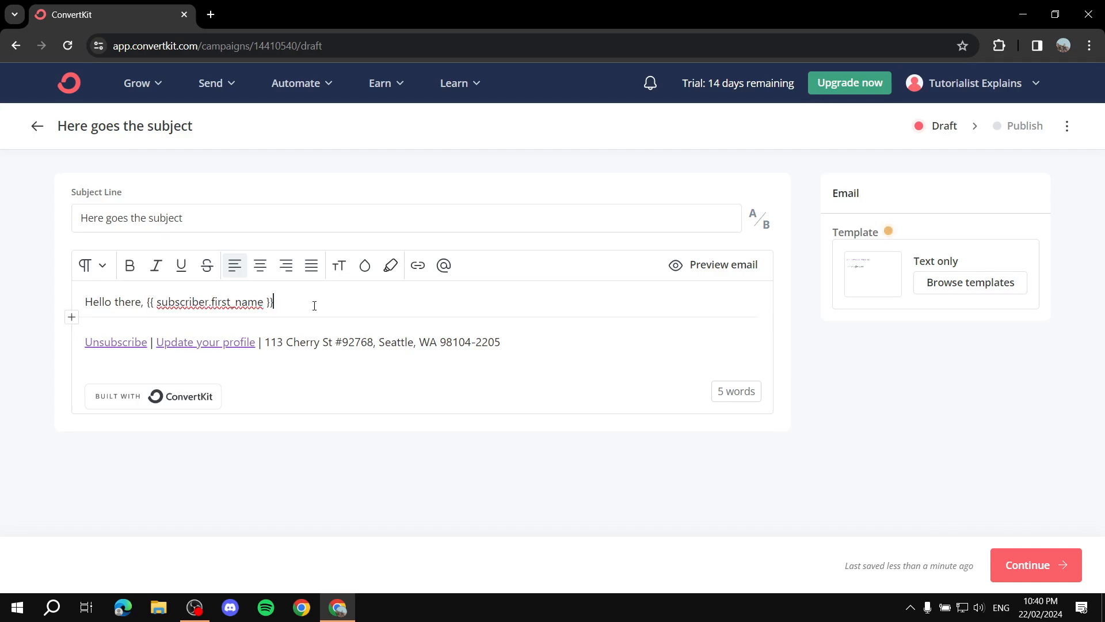
key("Return")
key("Return")
type("ahwtahtoiahtoiw")
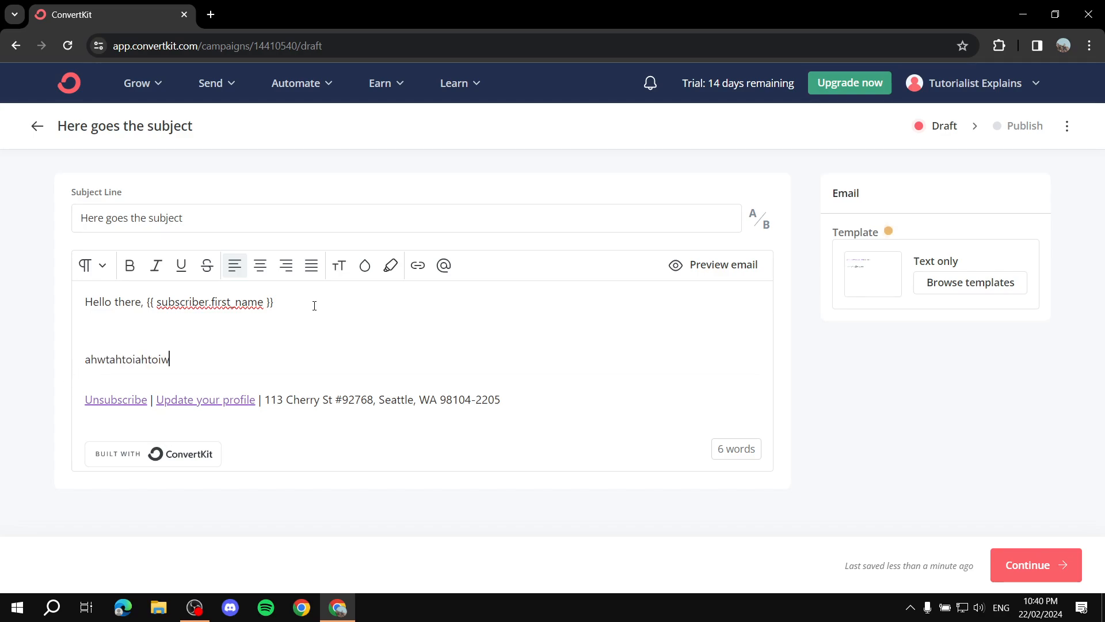
key("Return")
key("Return")
type("watwtwatatwatawt")
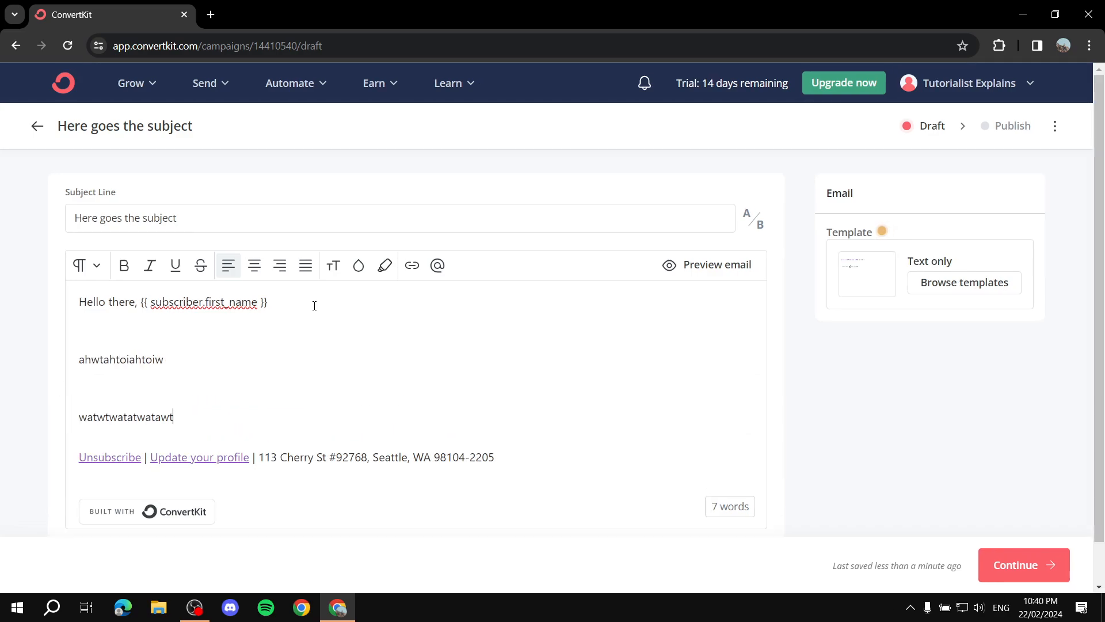
type("sawt")
key("Return")
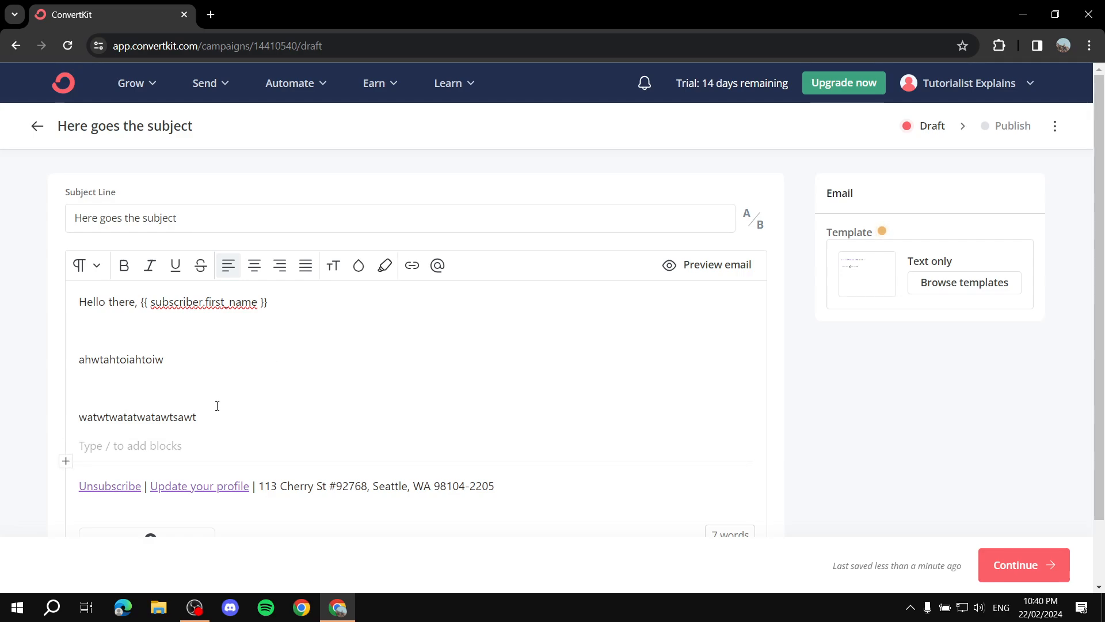
- Make the second placeholder paragraph, "watwtwatatwatawtsawt", bold
left_click_drag(207, 415, 69, 417)
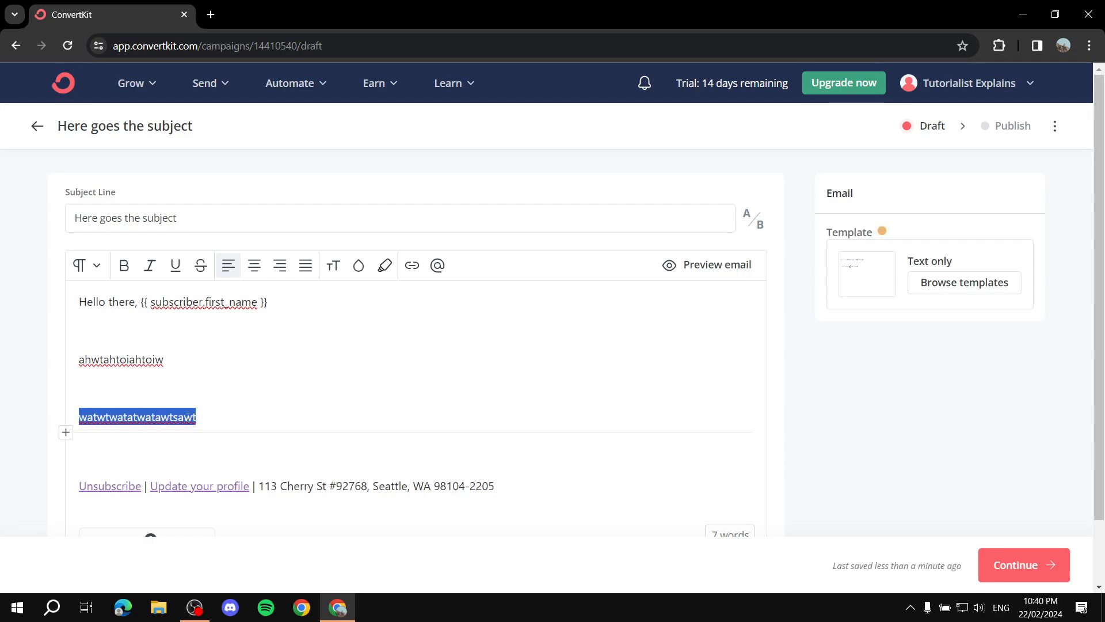
left_click(124, 265)
left_click(274, 427)
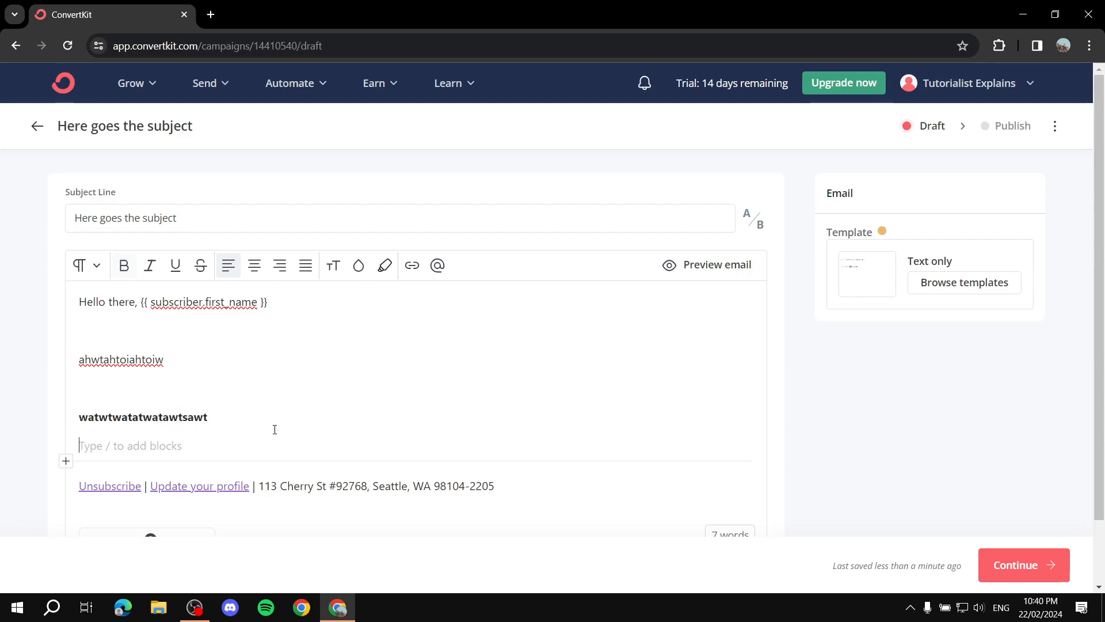
- Insert an image block below the bold "watwtwatatwatawtsawt" paragraph and upload an image file from the computer into it
left_click_drag(240, 424, 40, 421)
left_click(247, 415)
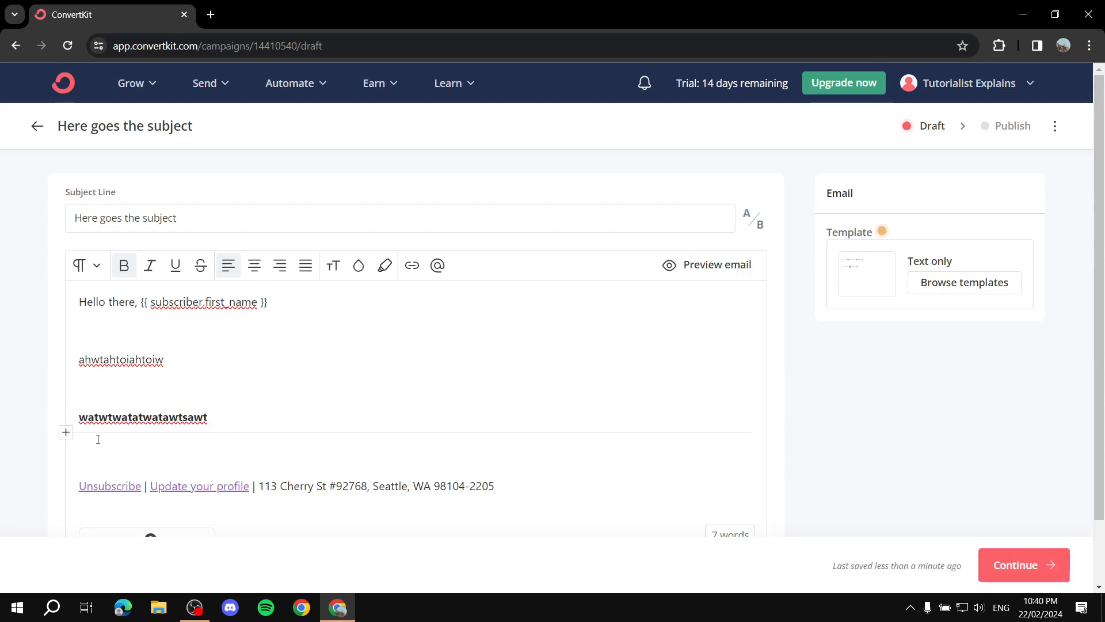
left_click(67, 436)
scroll(164, 468, "down", 10)
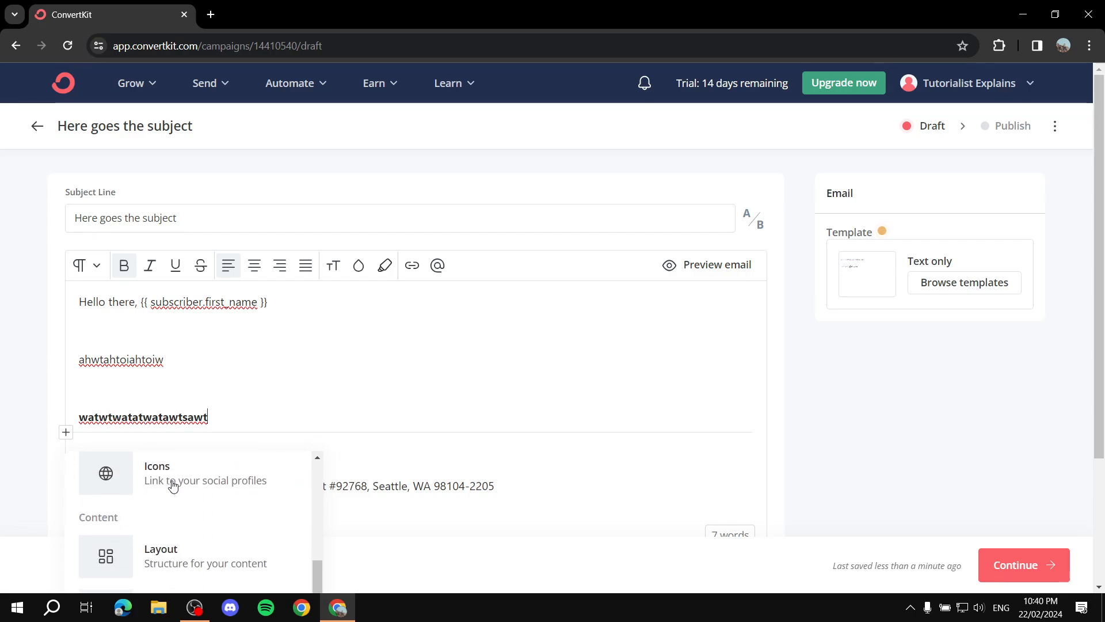
scroll(186, 512, "down", 3)
scroll(190, 508, "up", 6)
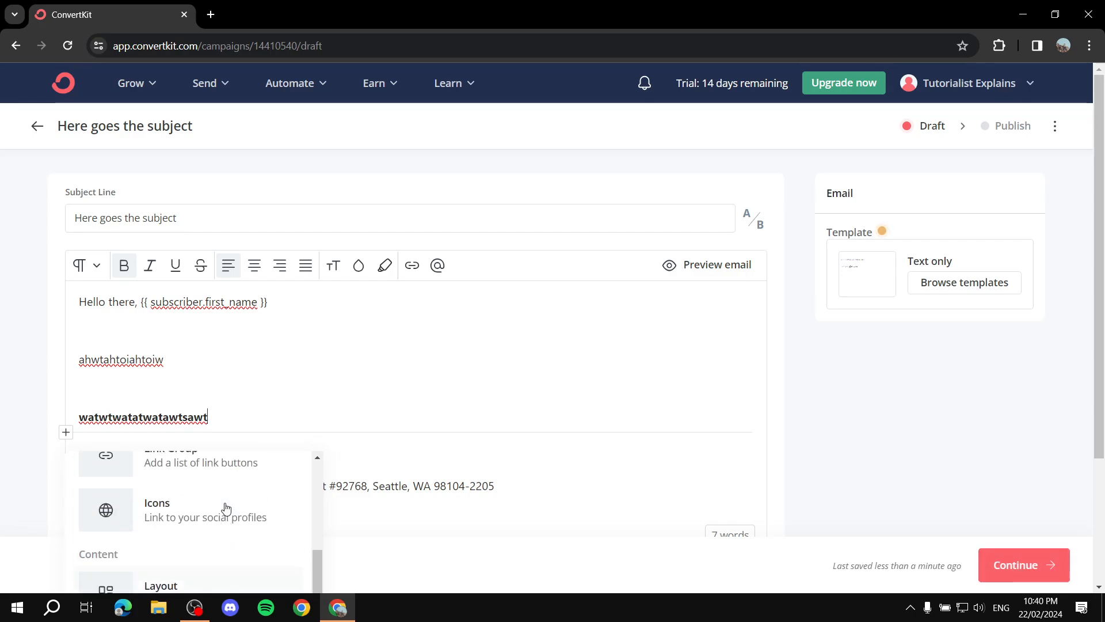
scroll(201, 489, "up", 5)
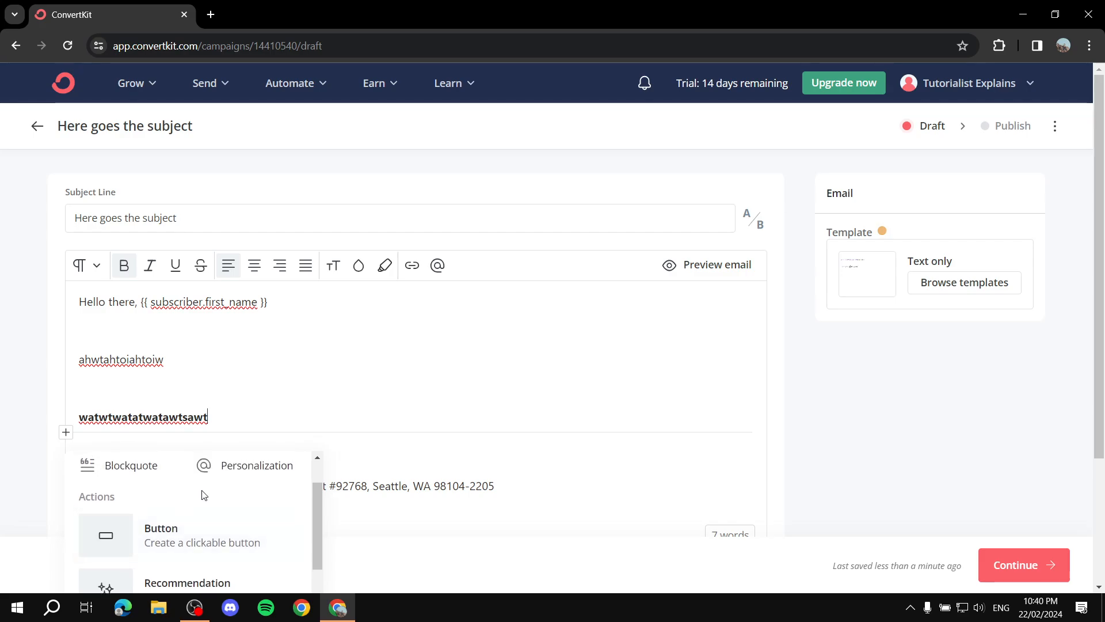
scroll(230, 492, "down", 8)
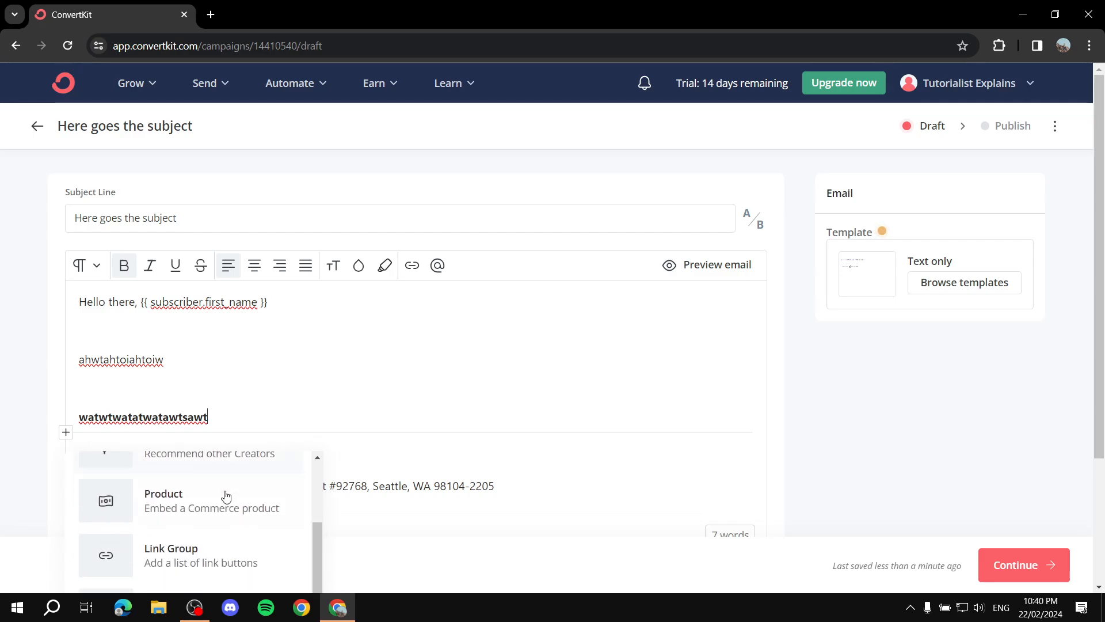
scroll(201, 495, "down", 2)
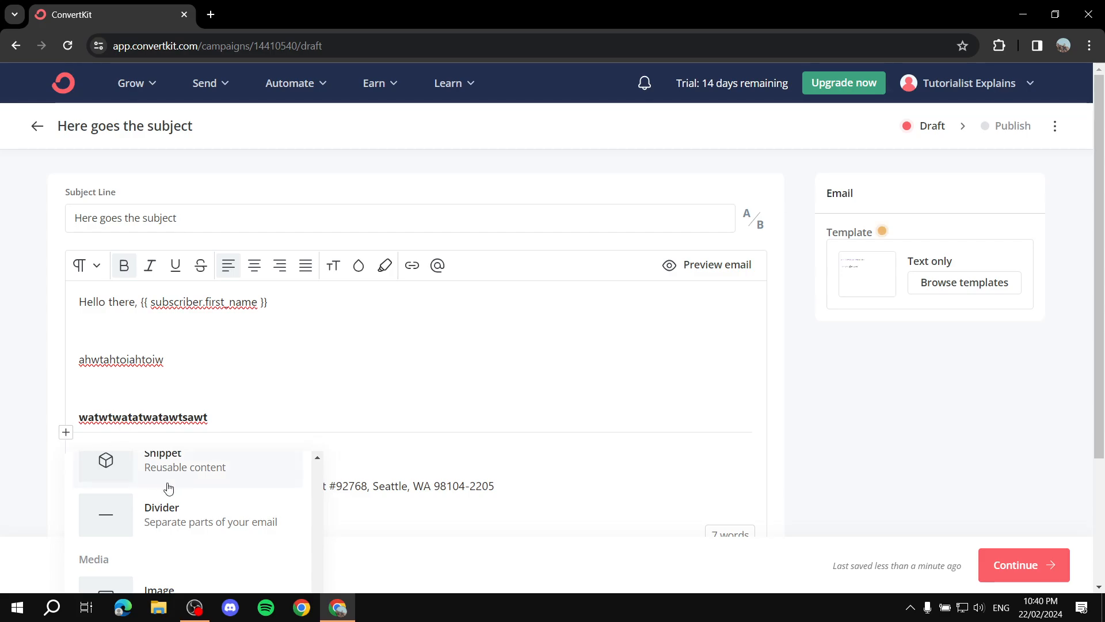
scroll(168, 486, "down", 1)
scroll(166, 486, "down", 2)
scroll(173, 495, "up", 2)
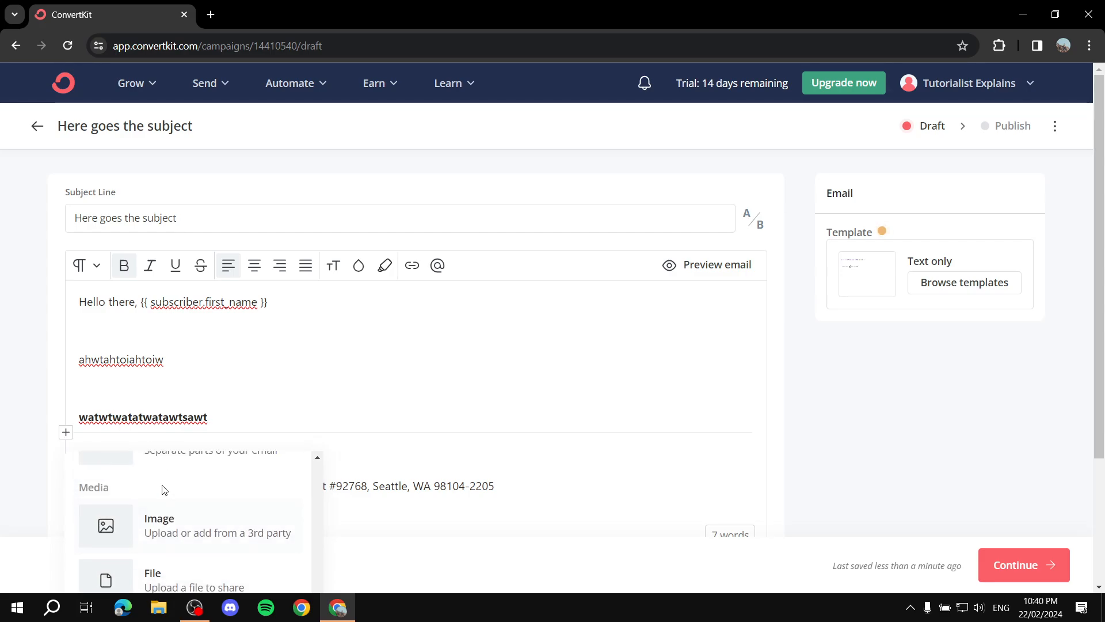
left_click(170, 522)
left_click(623, 329)
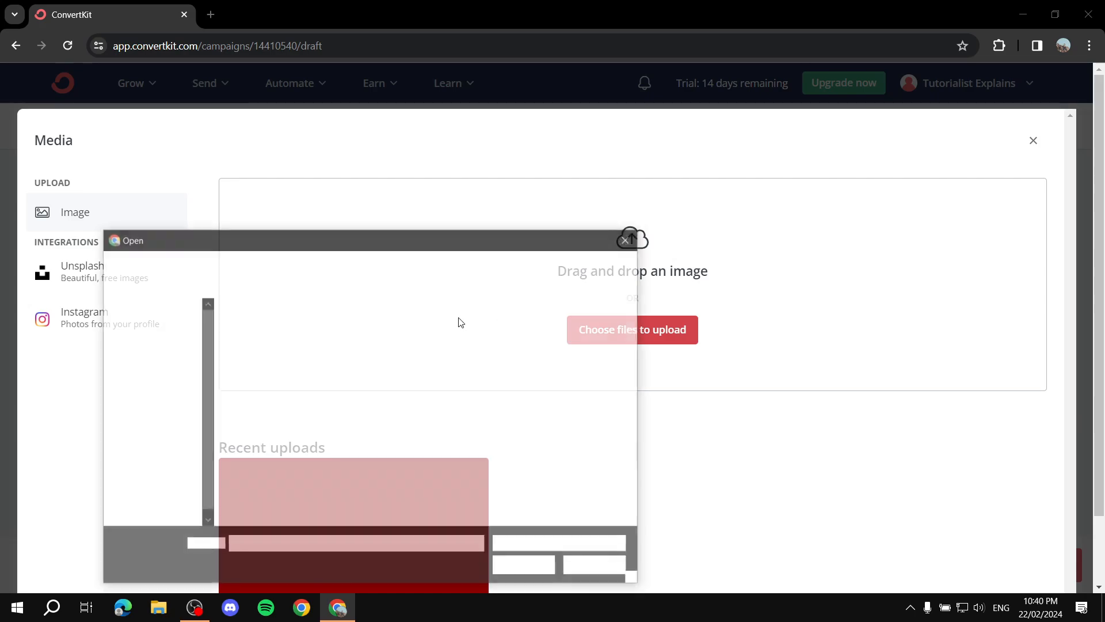
double_click(433, 326)
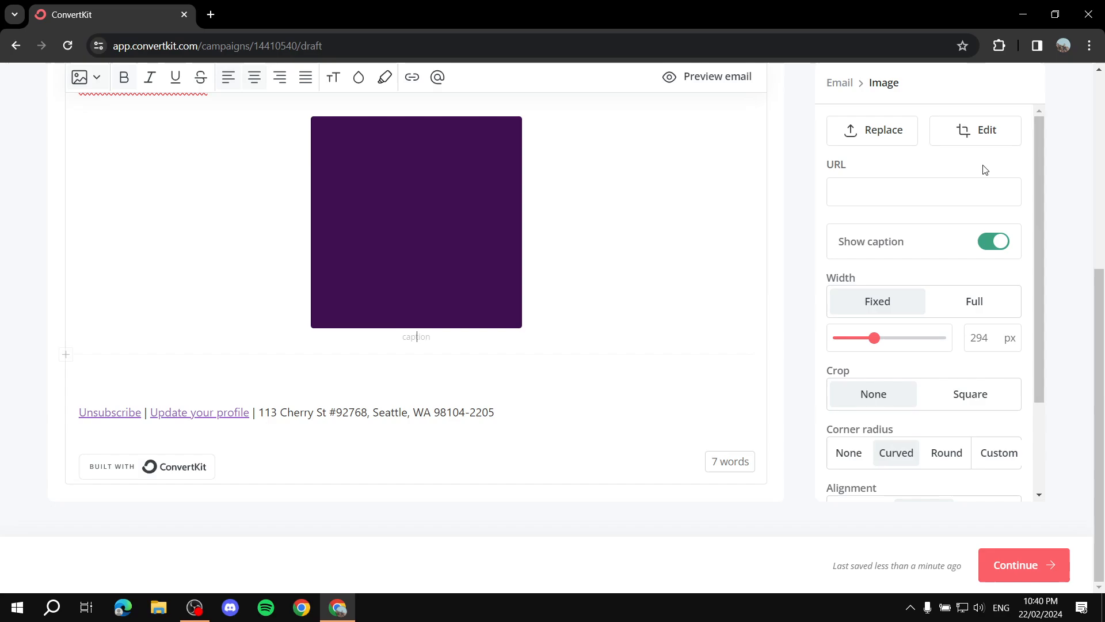
- Examine the inserted image's settings, including URL, caption, width, crop, corner radius and alignment
scroll(207, 294, "up", 3)
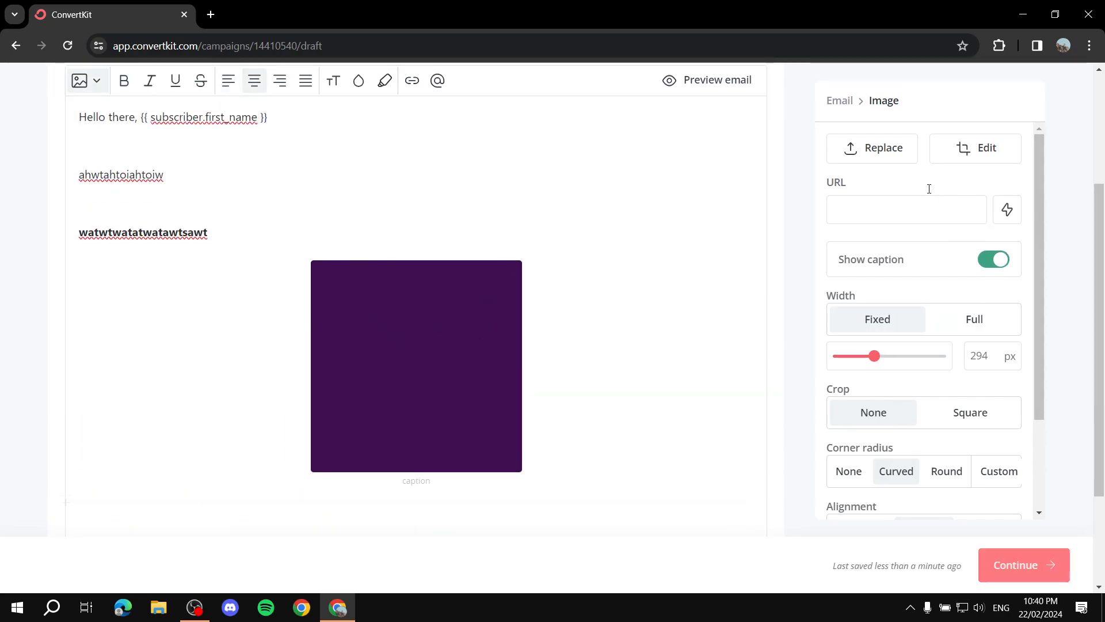
scroll(928, 185, "up", 3)
scroll(881, 323, "down", 2)
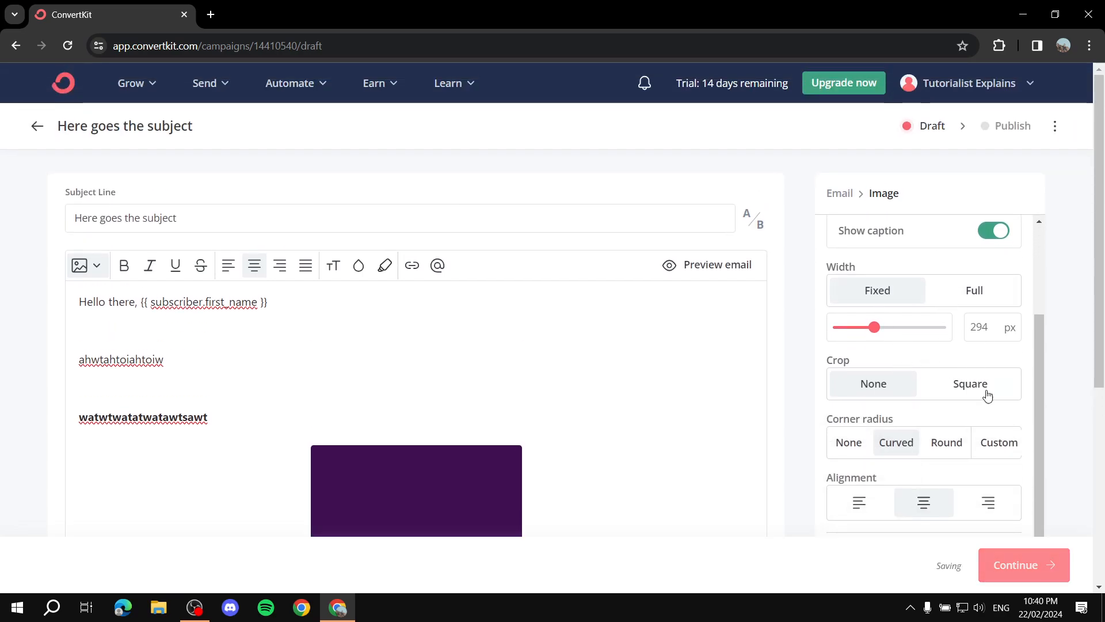
scroll(932, 395, "down", 3)
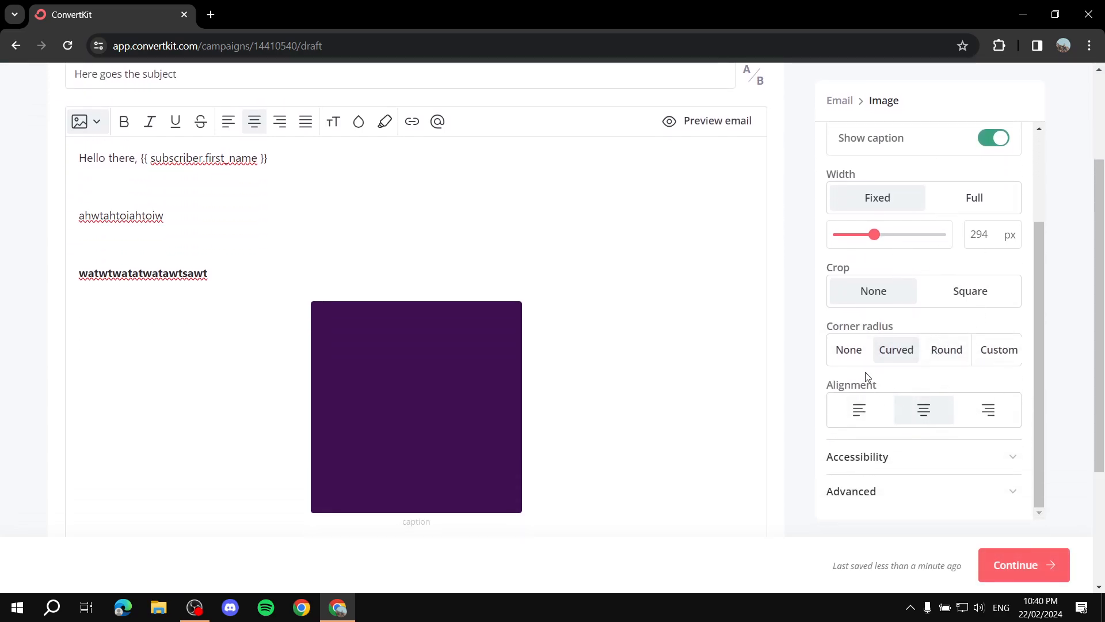
scroll(212, 259, "down", 3)
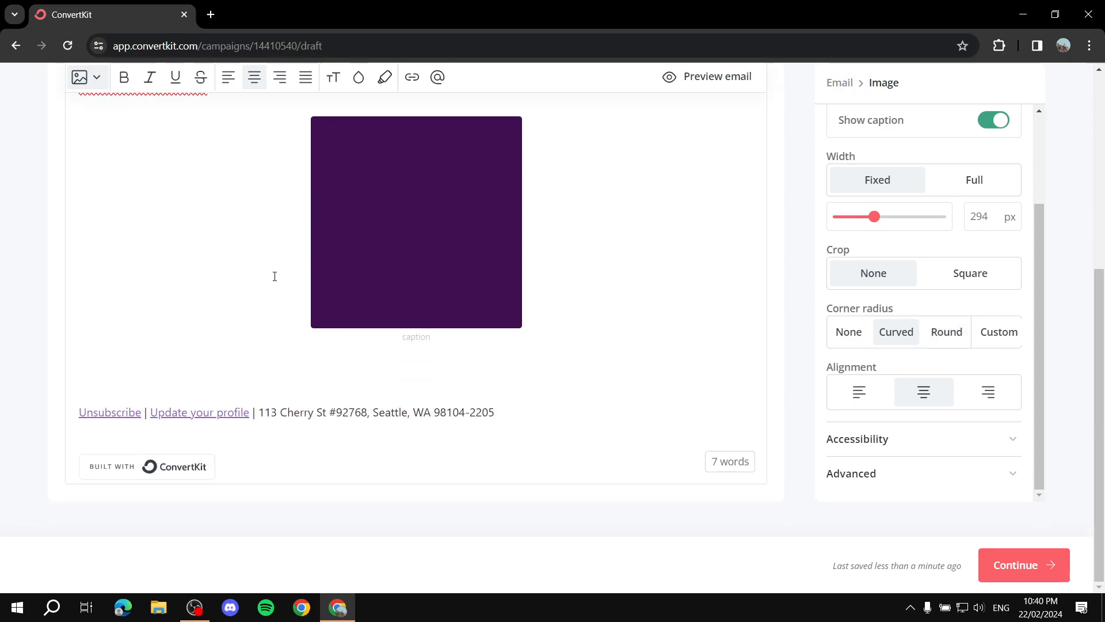
scroll(313, 328, "up", 4)
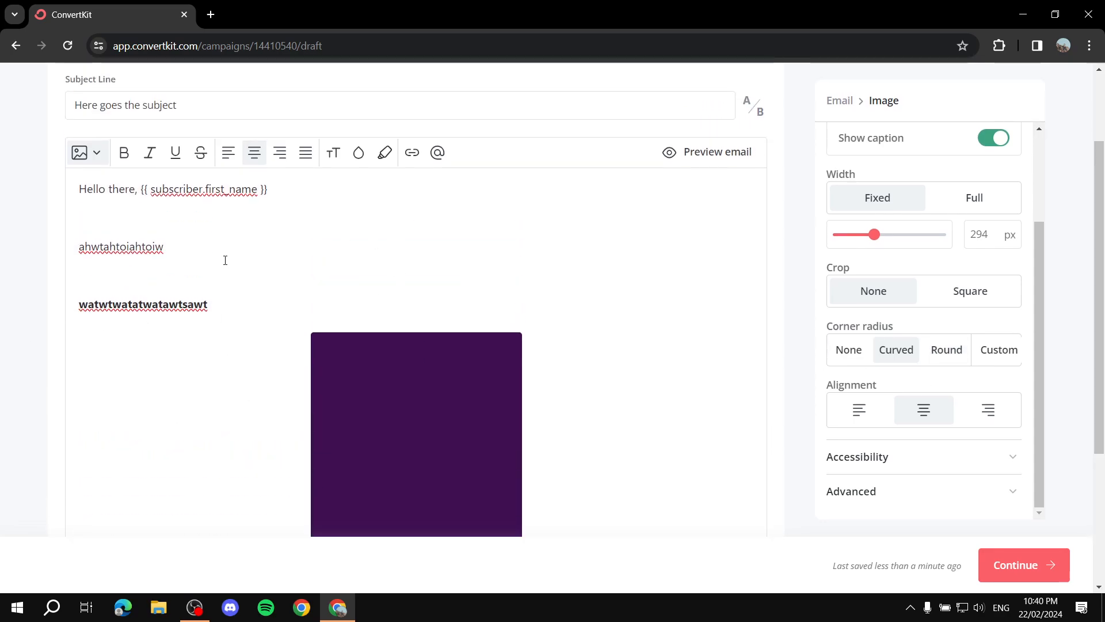
- Link the placeholder paragraph "ahwtahtoiahtoiw" to google.com
left_click_drag(220, 251, 56, 251)
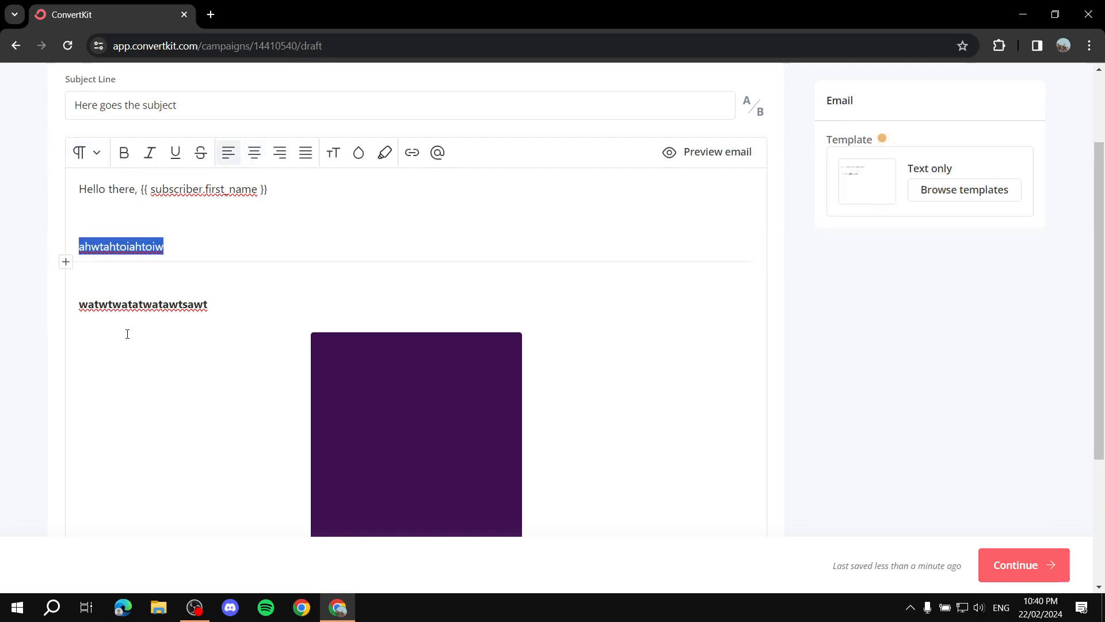
left_click(417, 156)
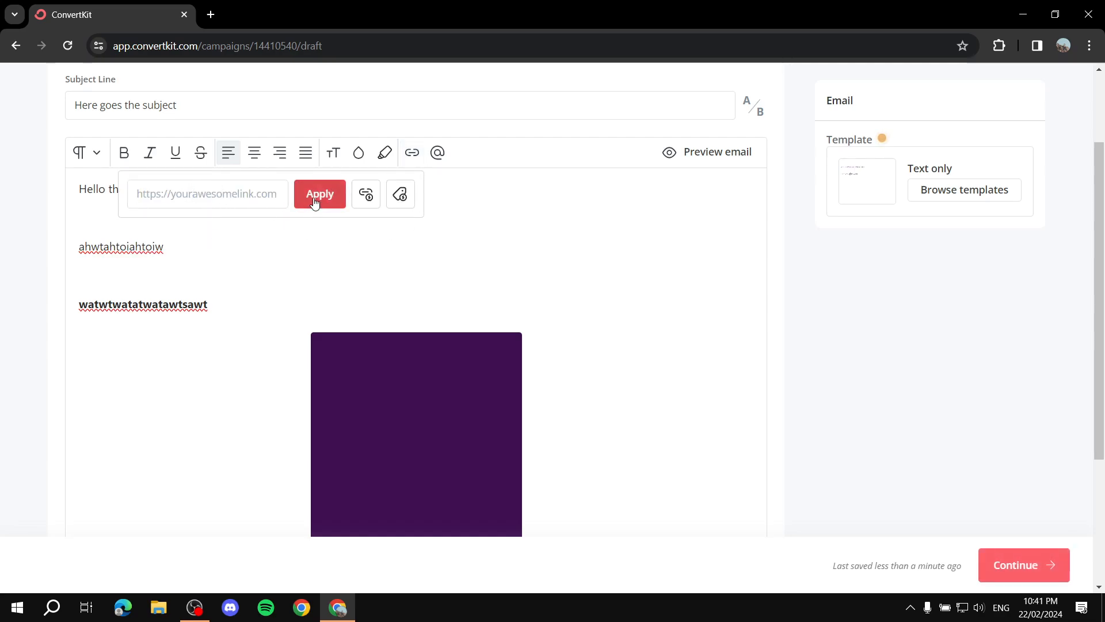
type("google.com")
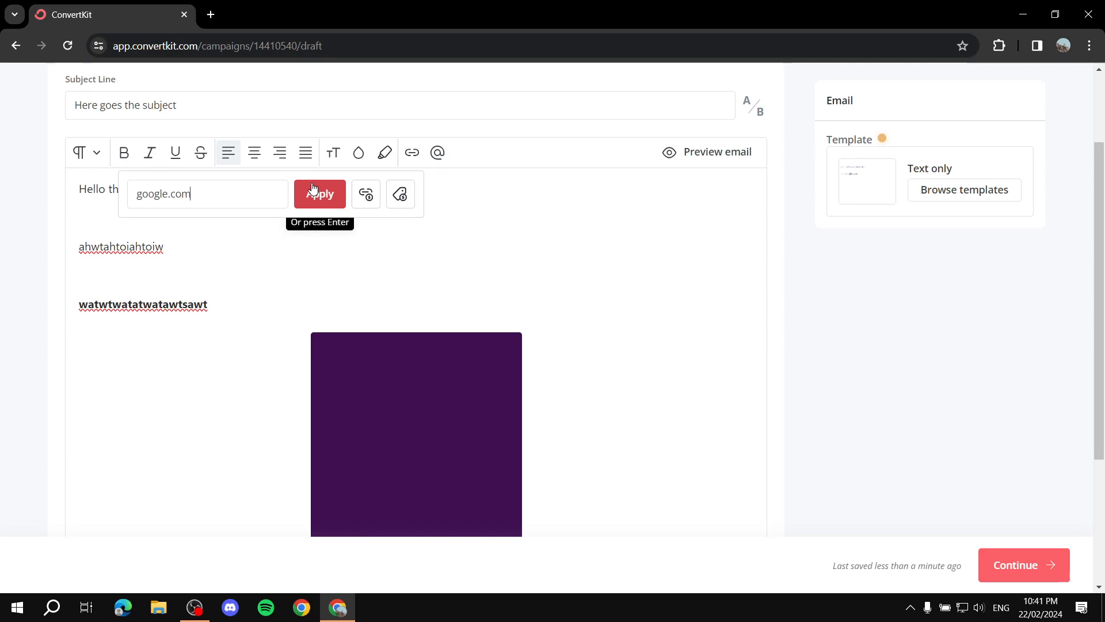
left_click(314, 190)
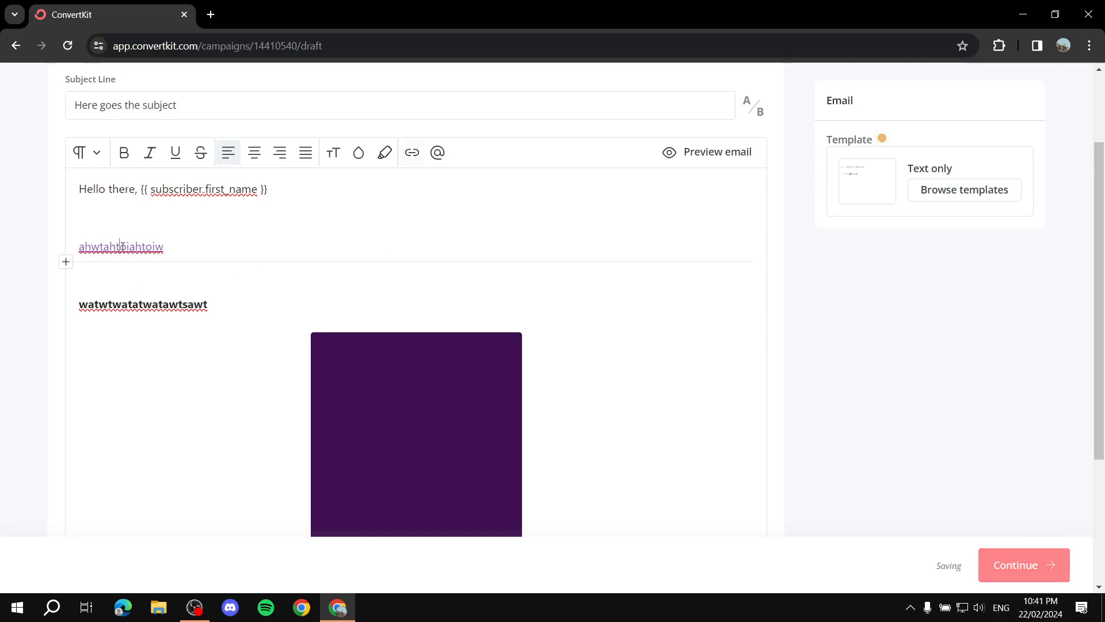
left_click_drag(120, 248, 192, 245)
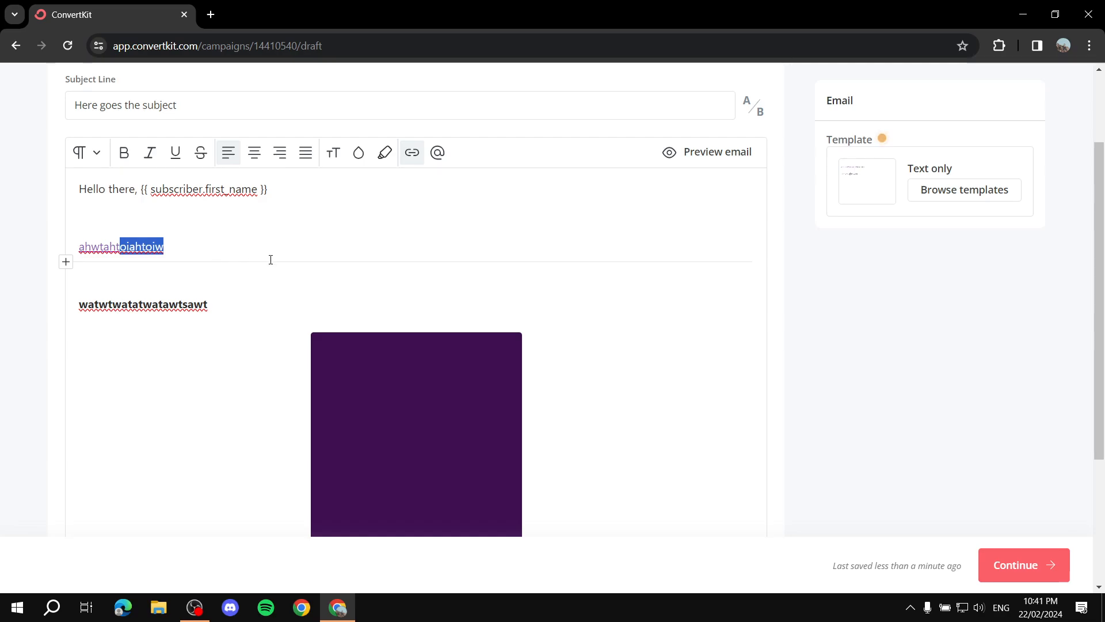
left_click(229, 276)
scroll(499, 225, "up", 2)
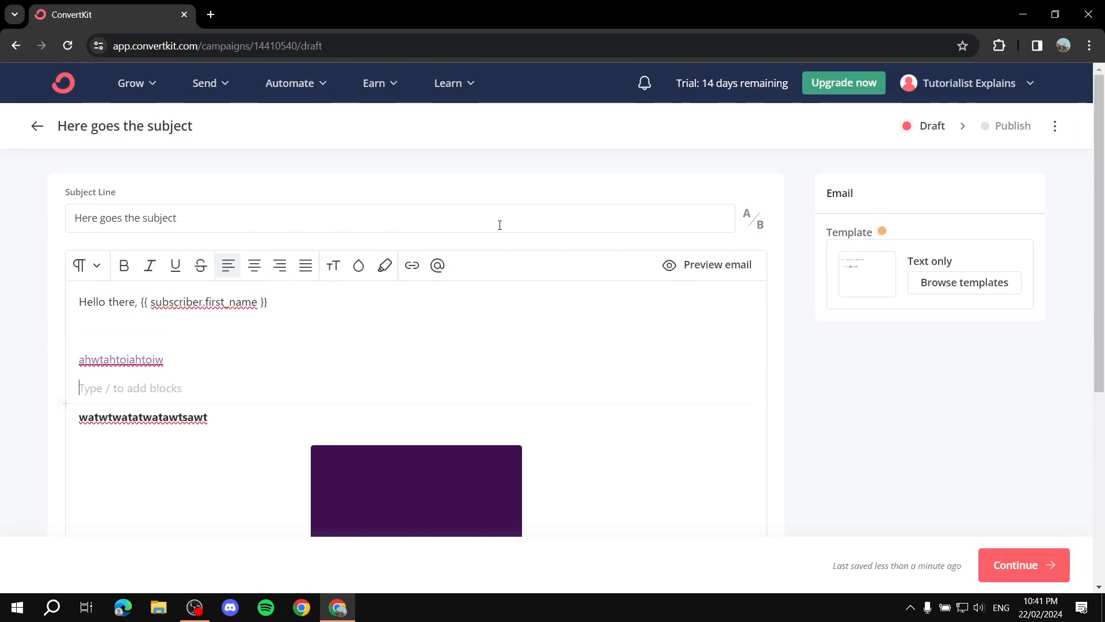
- Continue from the draft to publishing the broadcast and choose to send it as an email
left_click(993, 557)
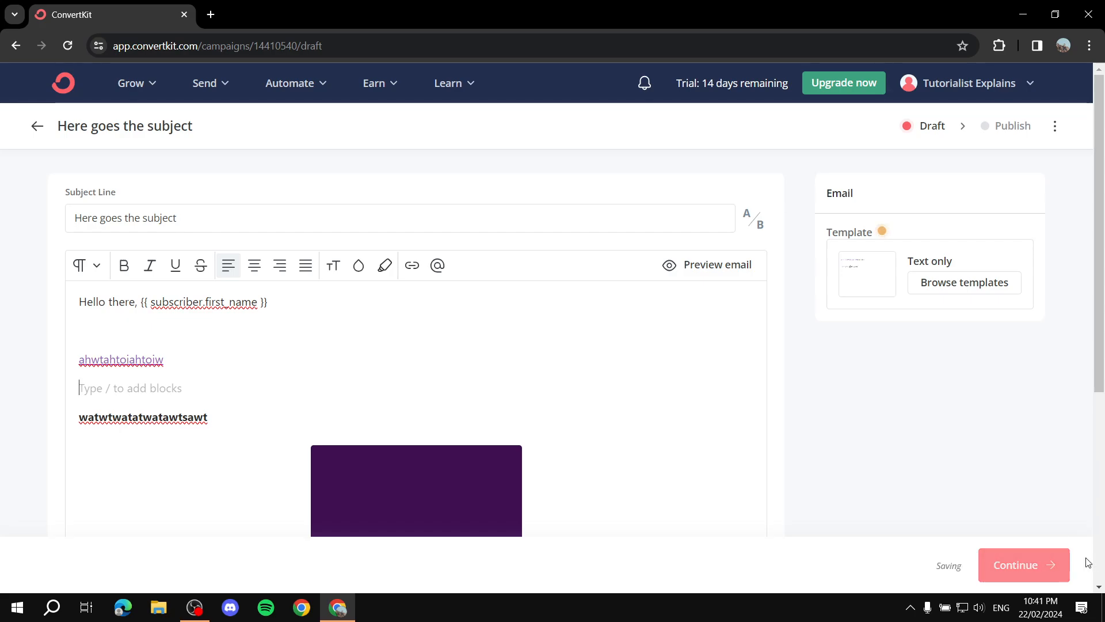
left_click(993, 556)
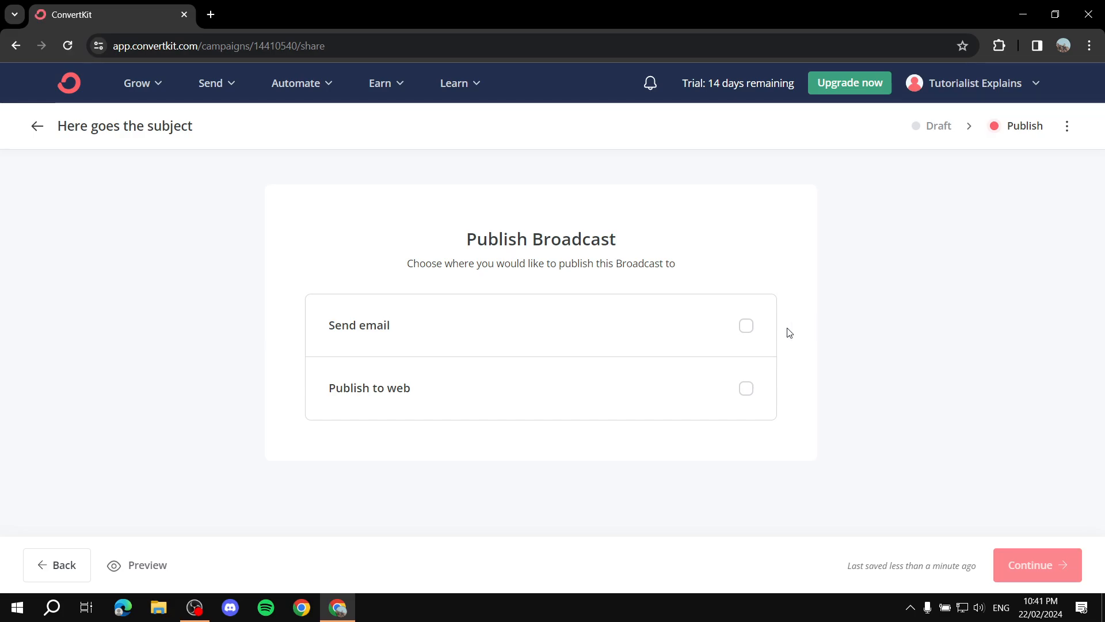
left_click(573, 336)
- Review the broadcast's sending options, including the from address, subscriber filters, send time and advanced options
scroll(566, 366, "down", 5)
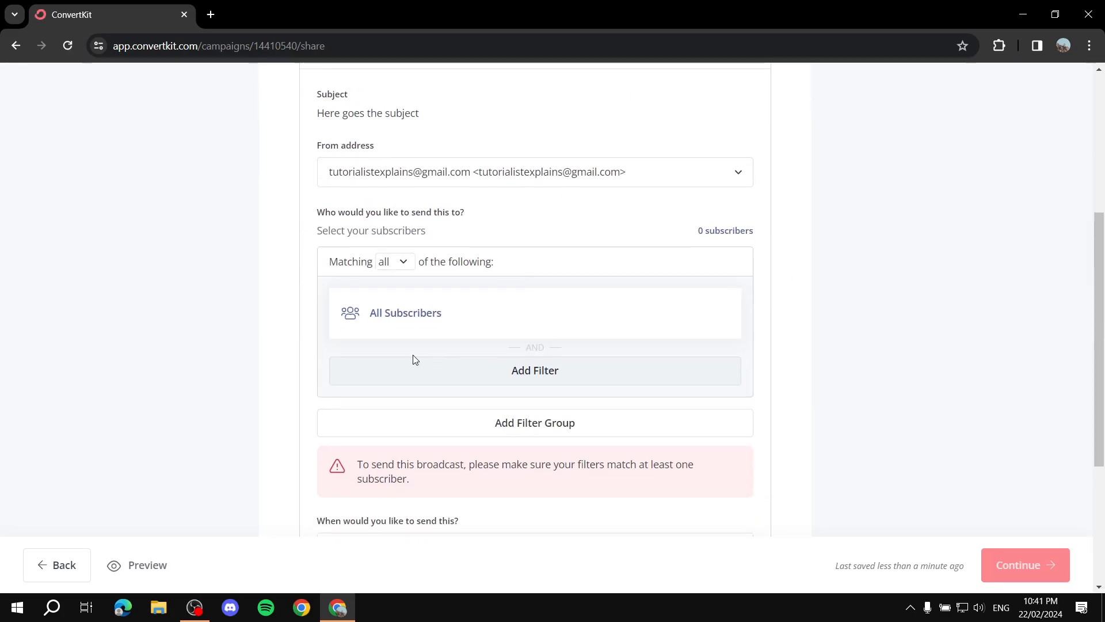
scroll(599, 334, "up", 2)
scroll(600, 334, "down", 4)
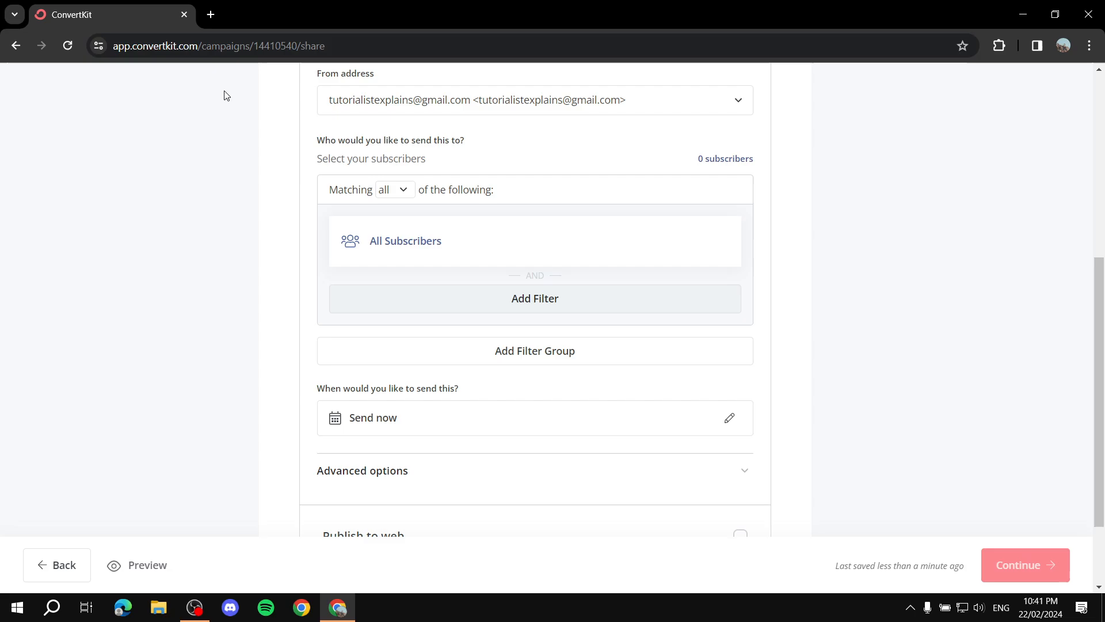
scroll(266, 189, "up", 2)
scroll(265, 189, "up", 5)
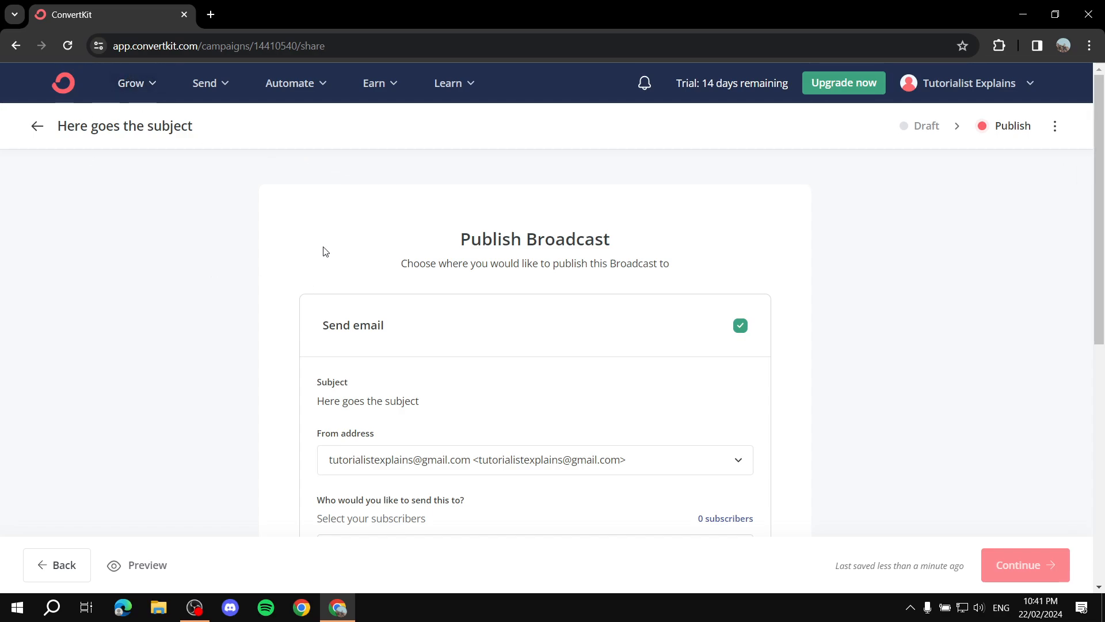
left_click(223, 86)
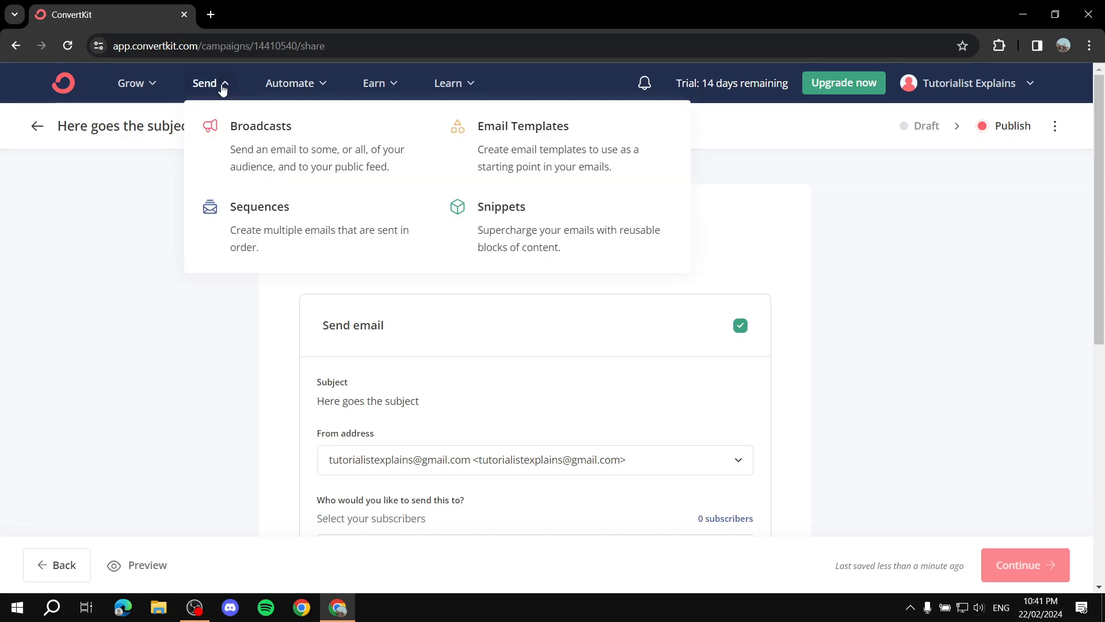
left_click(223, 86)
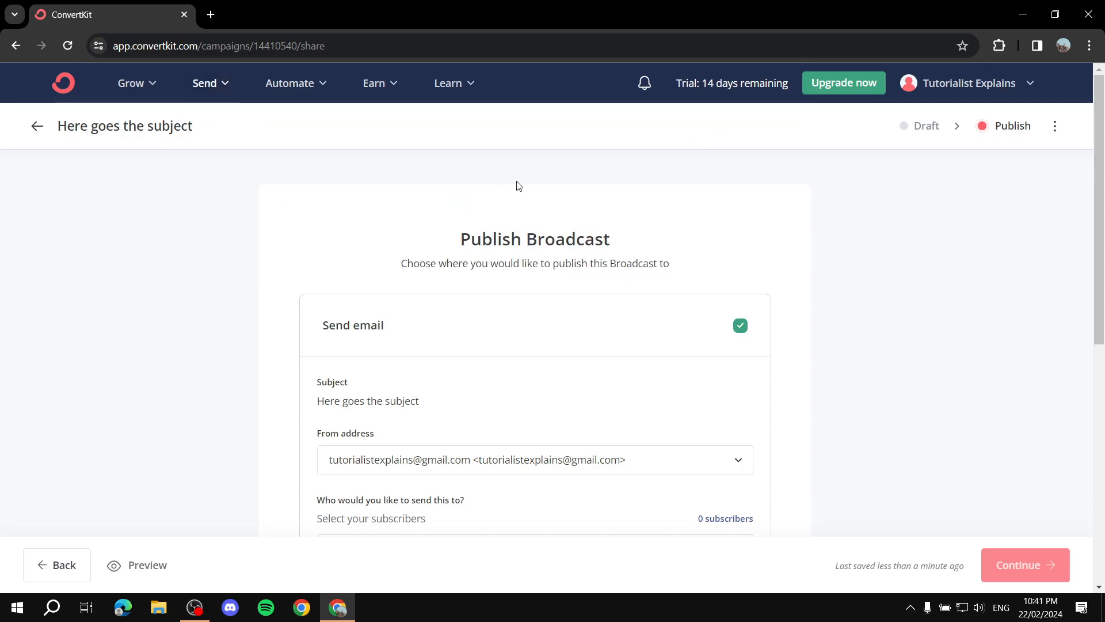